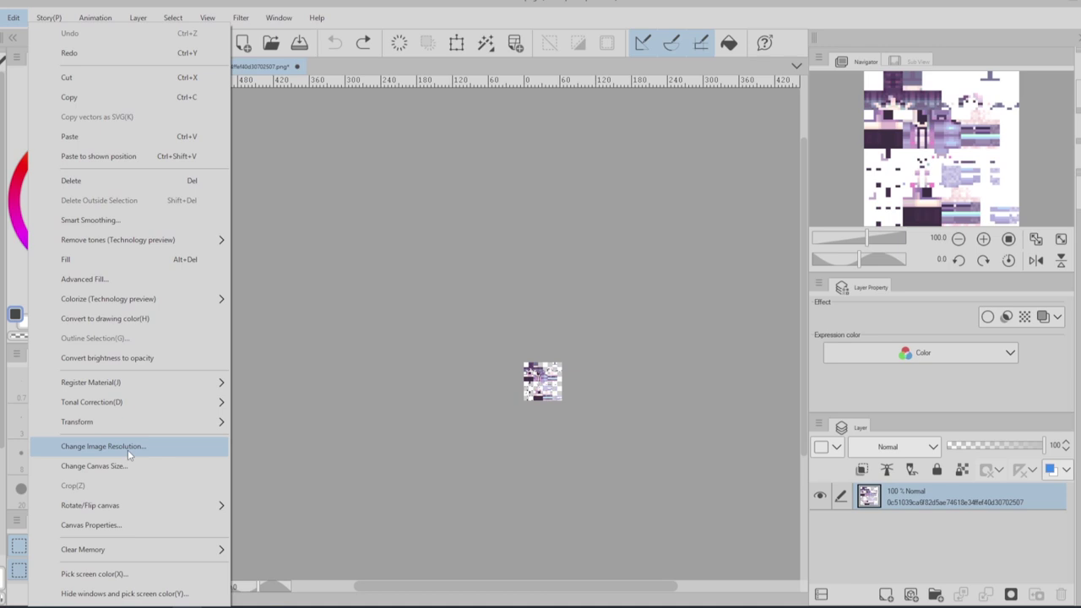
# - Resize the skin image to scale 15 at a resolution of 300, using the hard edges (nearest neighbor) interpolation method
pyautogui.click(127, 447)
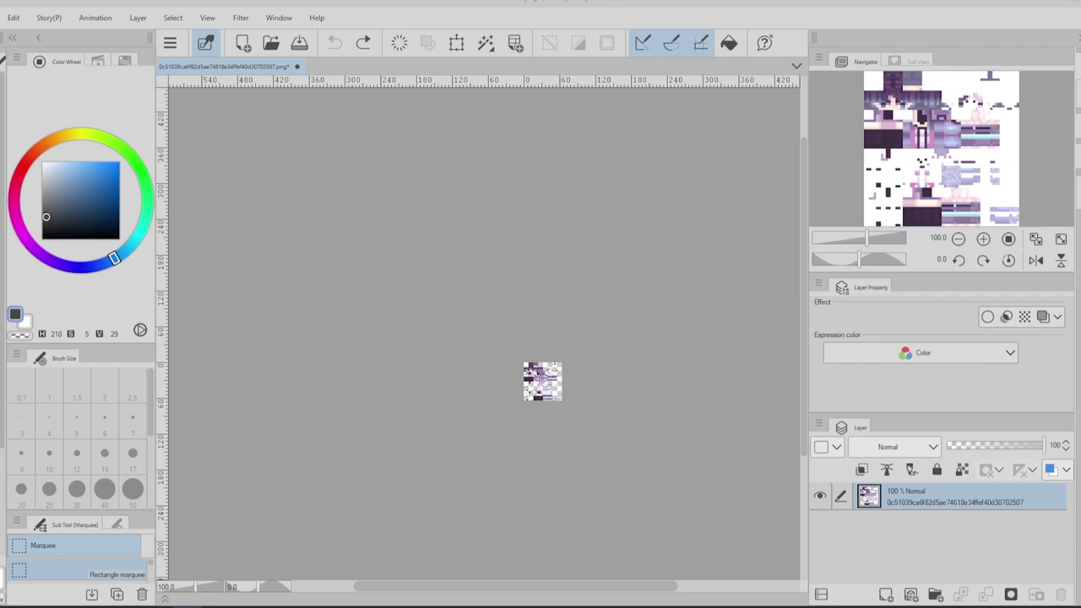
pyautogui.moveTo(403, 135); pyautogui.dragTo(288, 167)
pyautogui.click(227, 314)
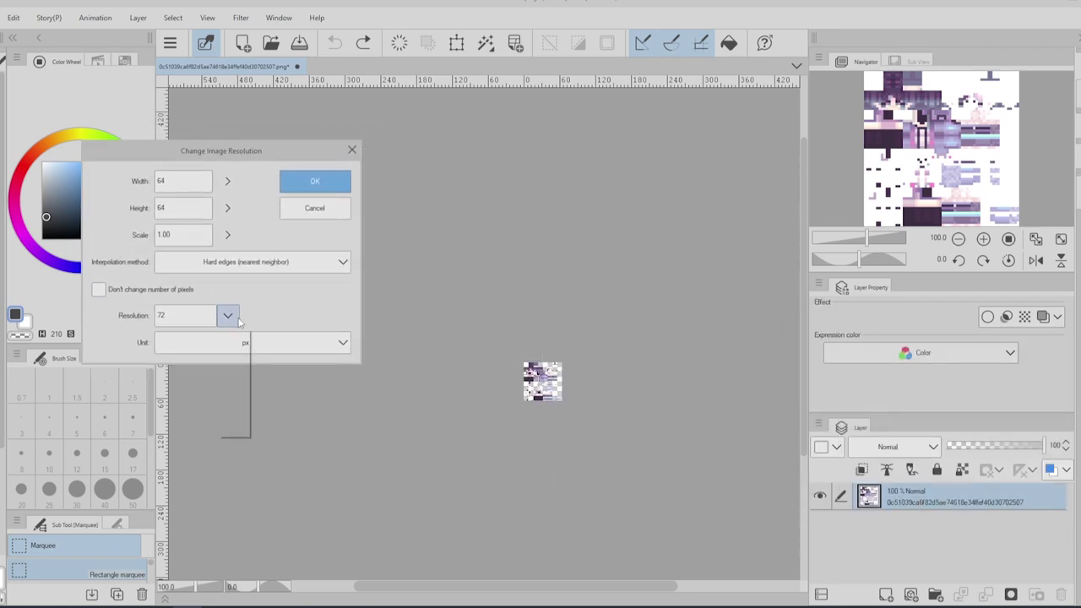
pyautogui.click(231, 372)
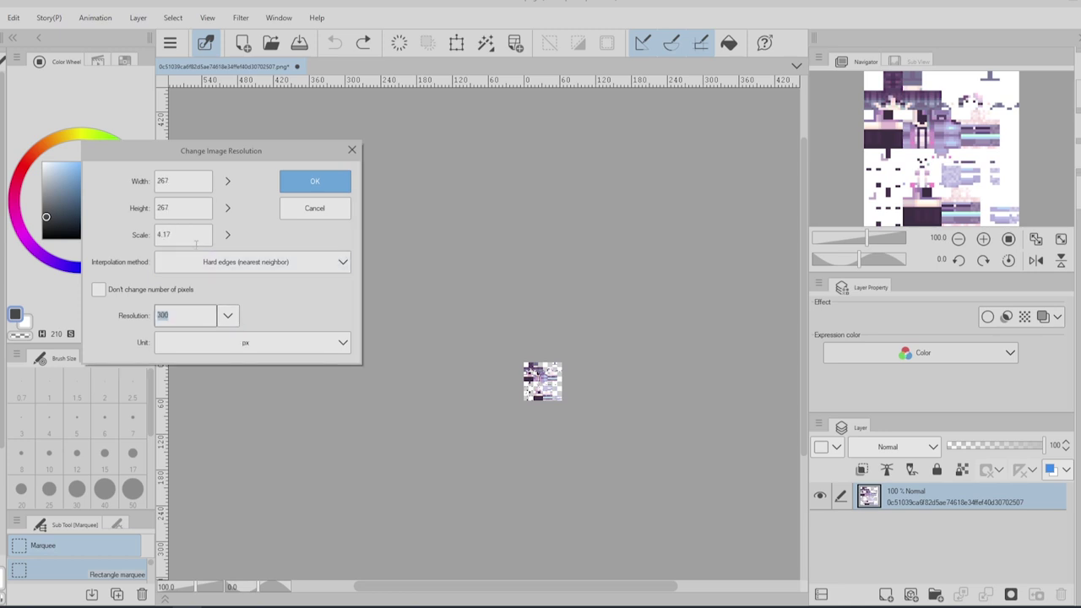
pyautogui.moveTo(192, 236); pyautogui.dragTo(75, 233)
pyautogui.write('15')
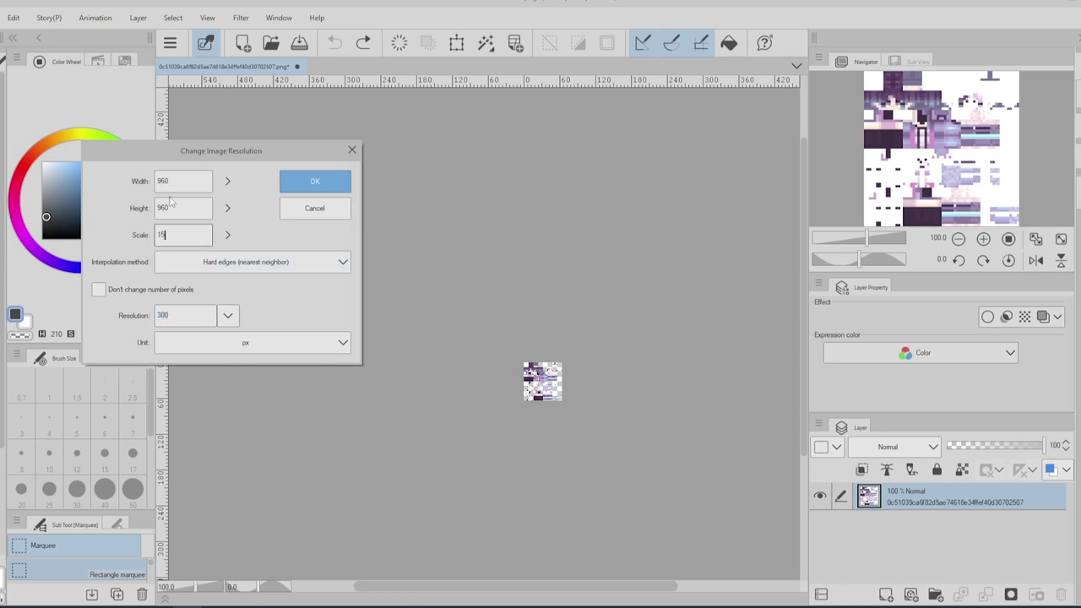
pyautogui.click(257, 266)
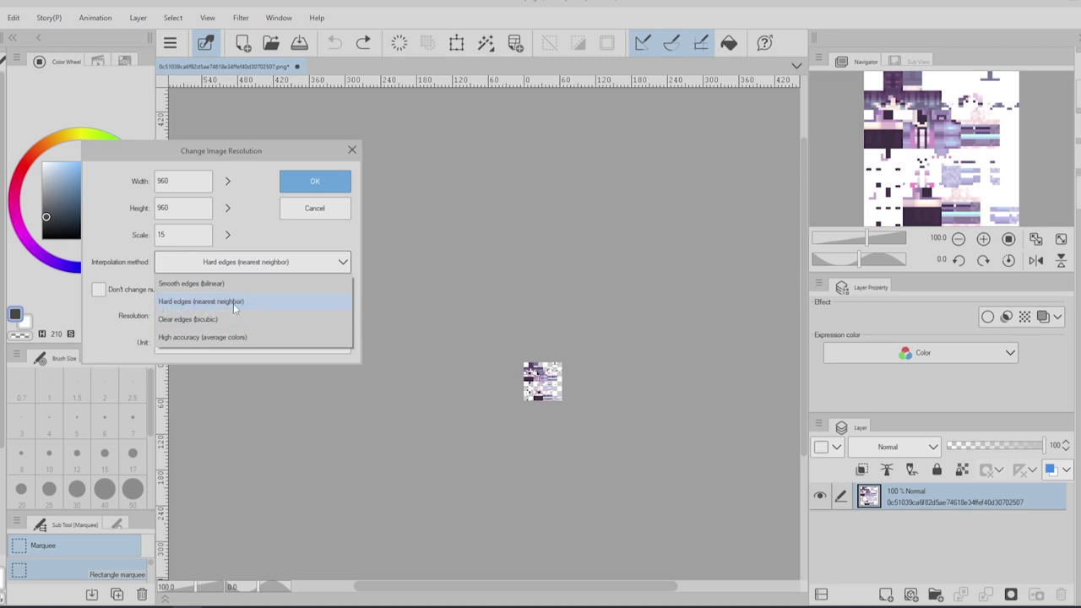
pyautogui.click(233, 302)
pyautogui.click(314, 181)
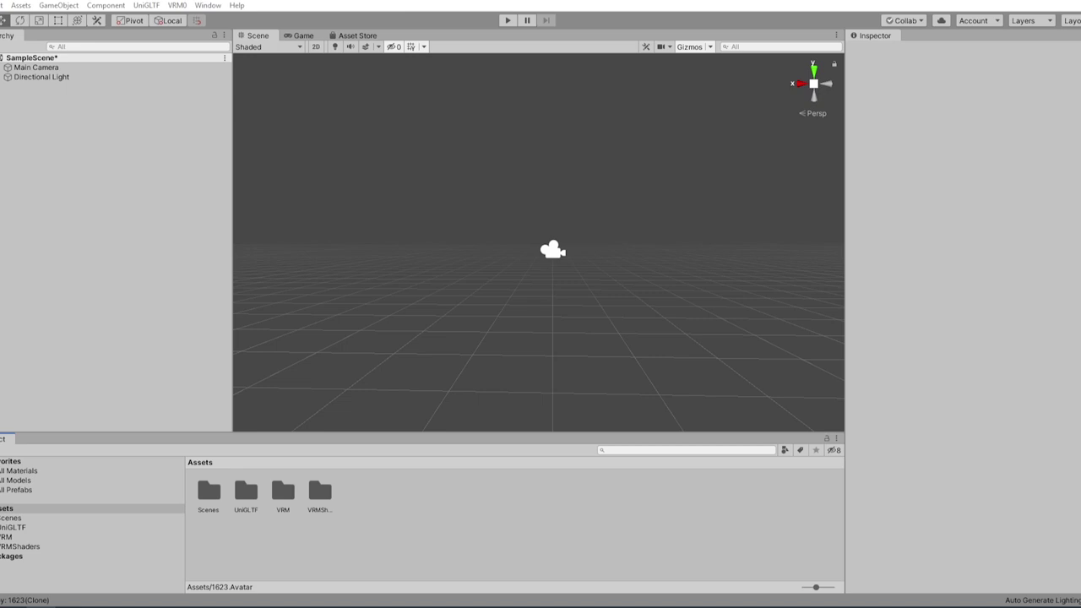
# - Switch to Unity and import all contents of the 5914 Minecraft Player Rig v20.unitypackage from the Desktop into the project
pyautogui.moveTo(1080, 175); pyautogui.dragTo(957, 145)
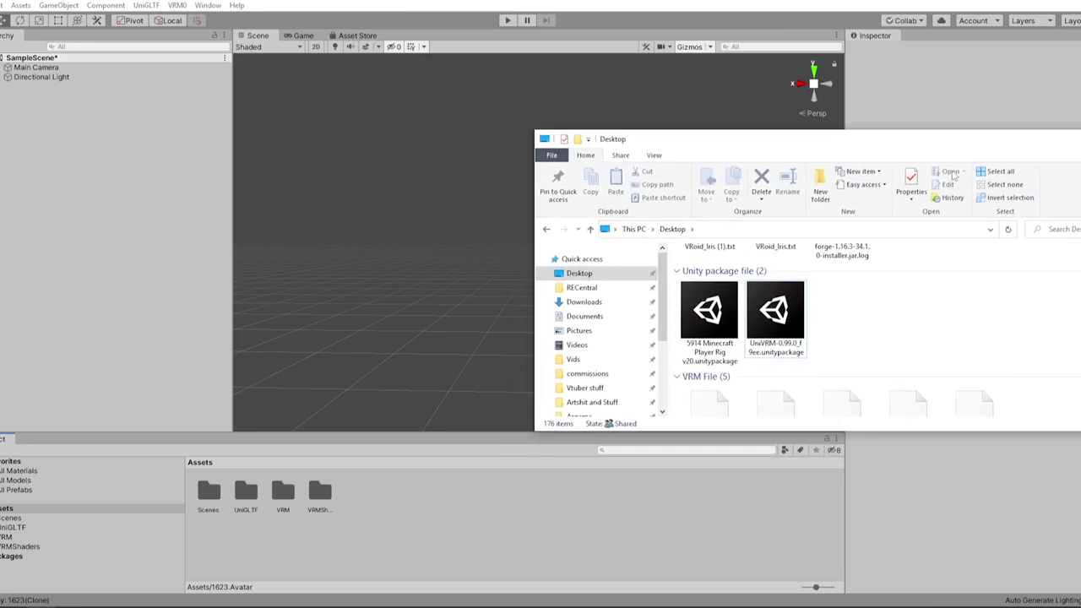
pyautogui.moveTo(688, 325); pyautogui.dragTo(389, 532)
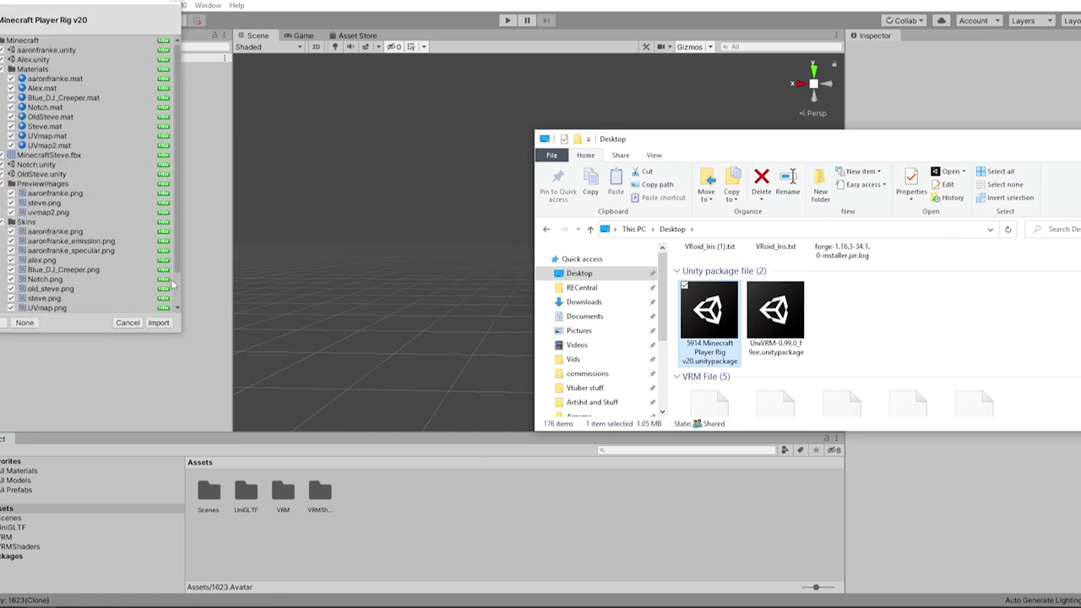
pyautogui.click(164, 324)
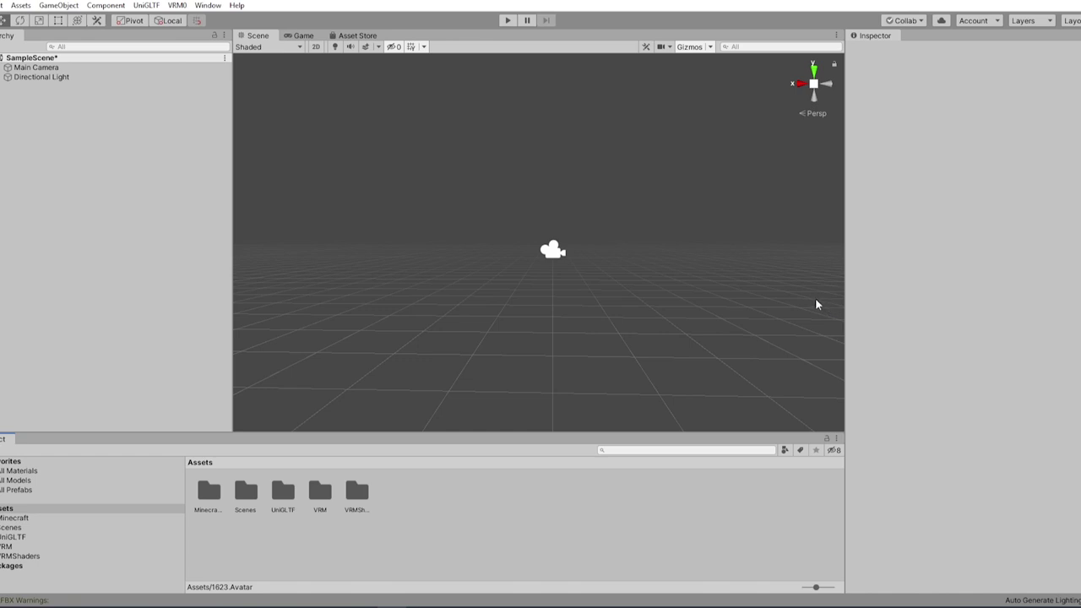
# - Add the MinecraftSteve model from the Minecraft asset folder to the scene and frame it in the view
pyautogui.click(206, 498)
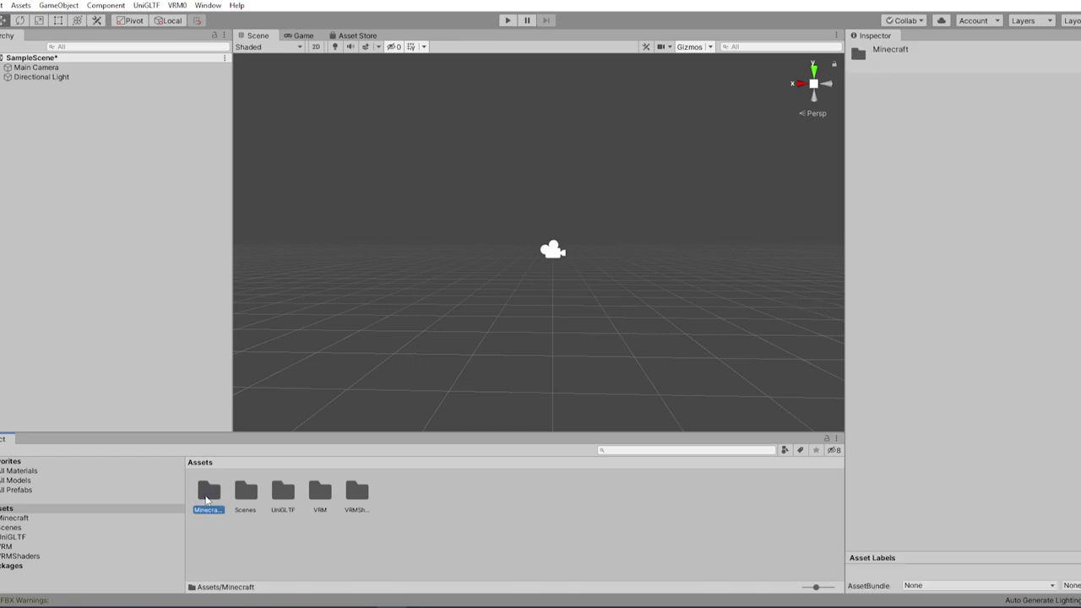
pyautogui.doubleClick(207, 498)
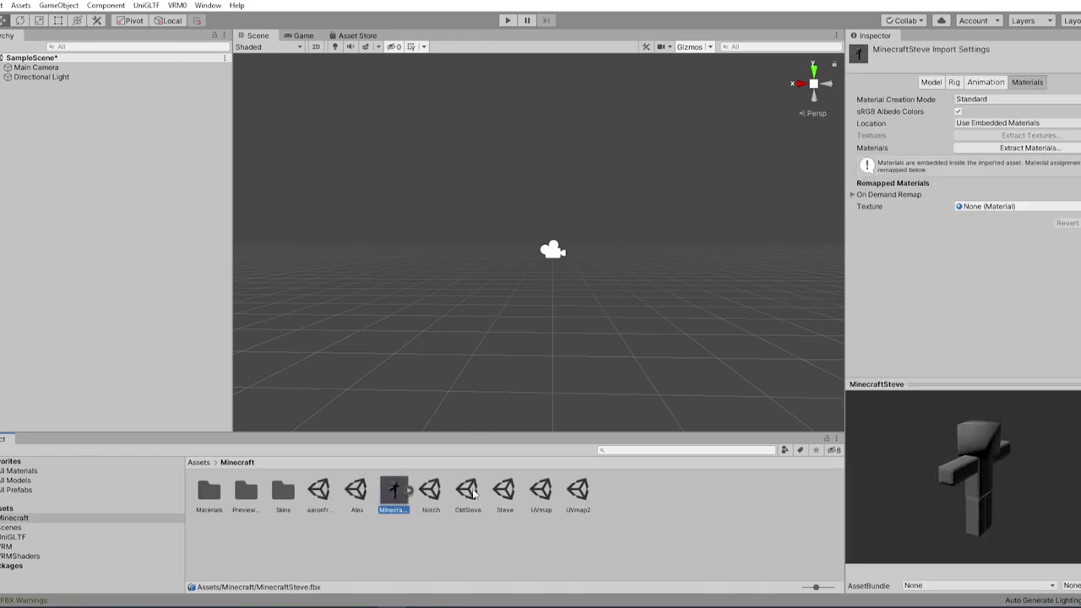
pyautogui.moveTo(953, 460); pyautogui.dragTo(975, 452)
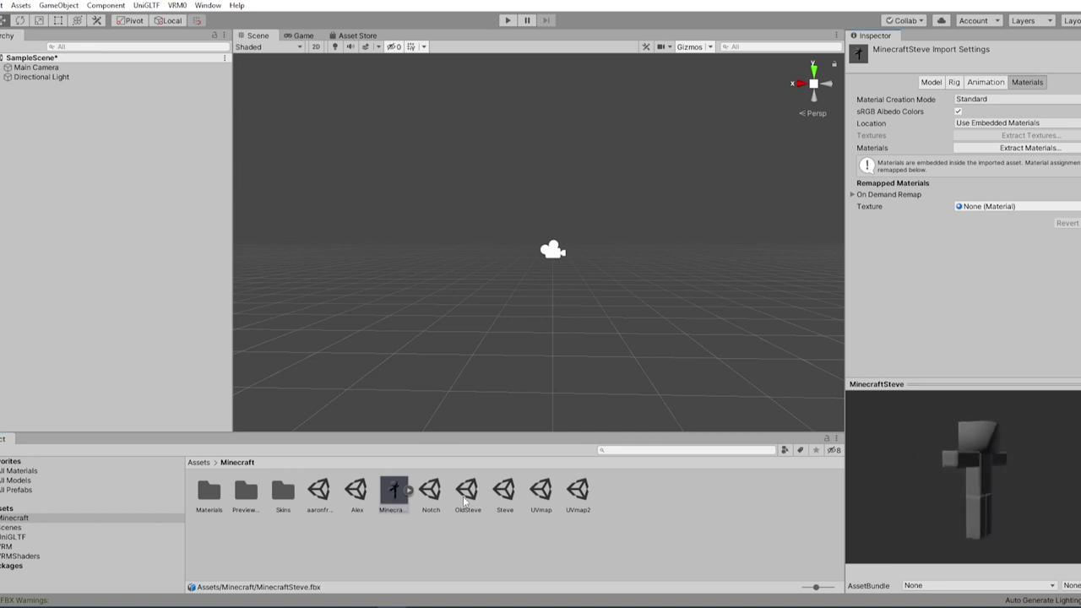
pyautogui.click(430, 493)
pyautogui.click(473, 492)
pyautogui.click(572, 491)
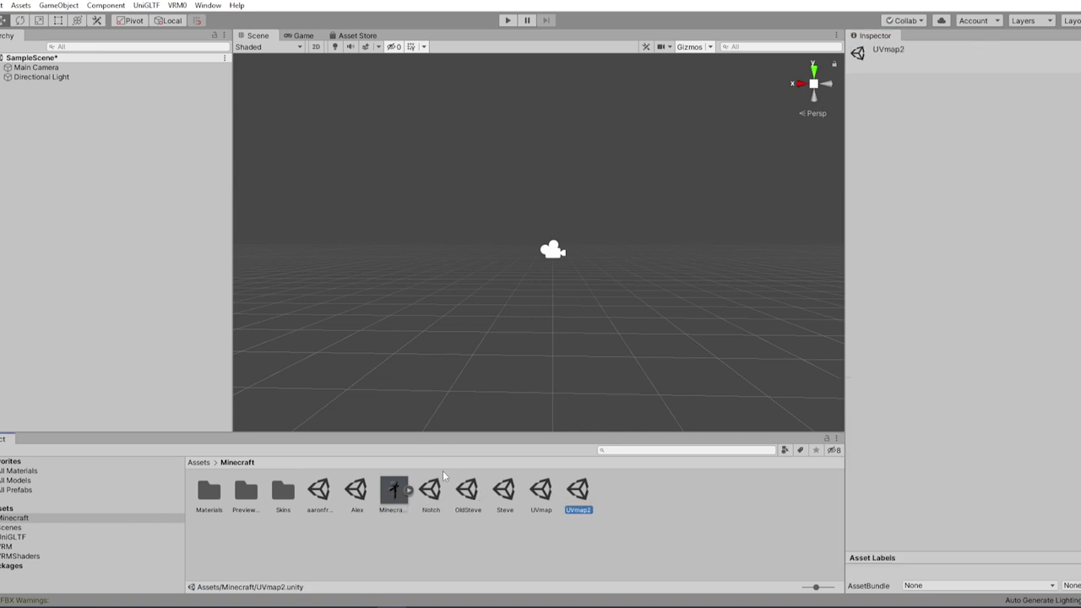
pyautogui.moveTo(393, 490); pyautogui.dragTo(120, 275)
pyautogui.press('f')
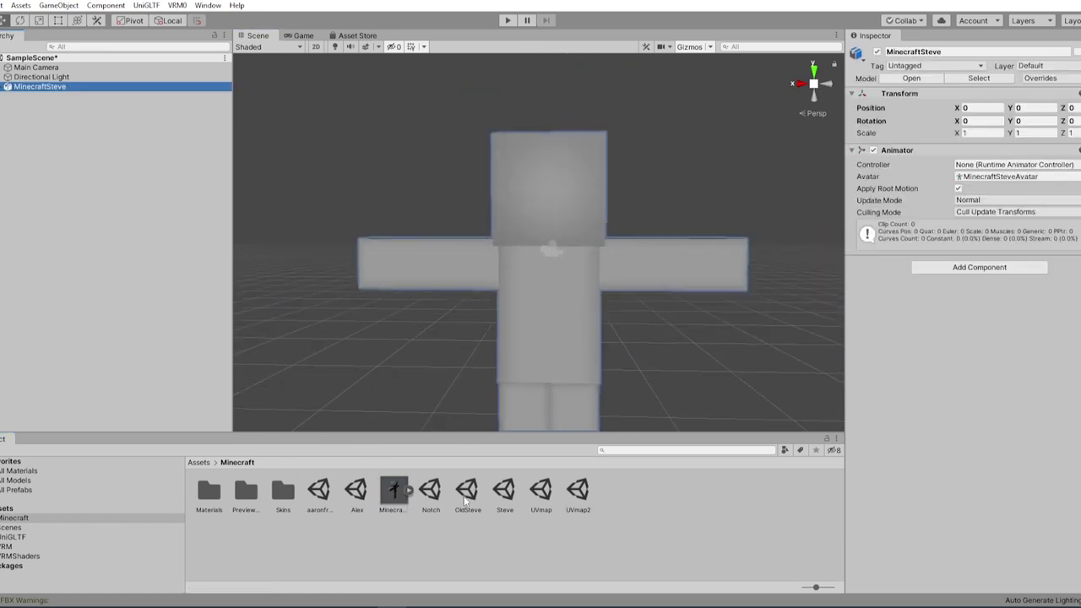
# - Apply the UVmap2 material from the Minecraft Materials folder to the MinecraftSteve model
pyautogui.moveTo(509, 492); pyautogui.dragTo(544, 338)
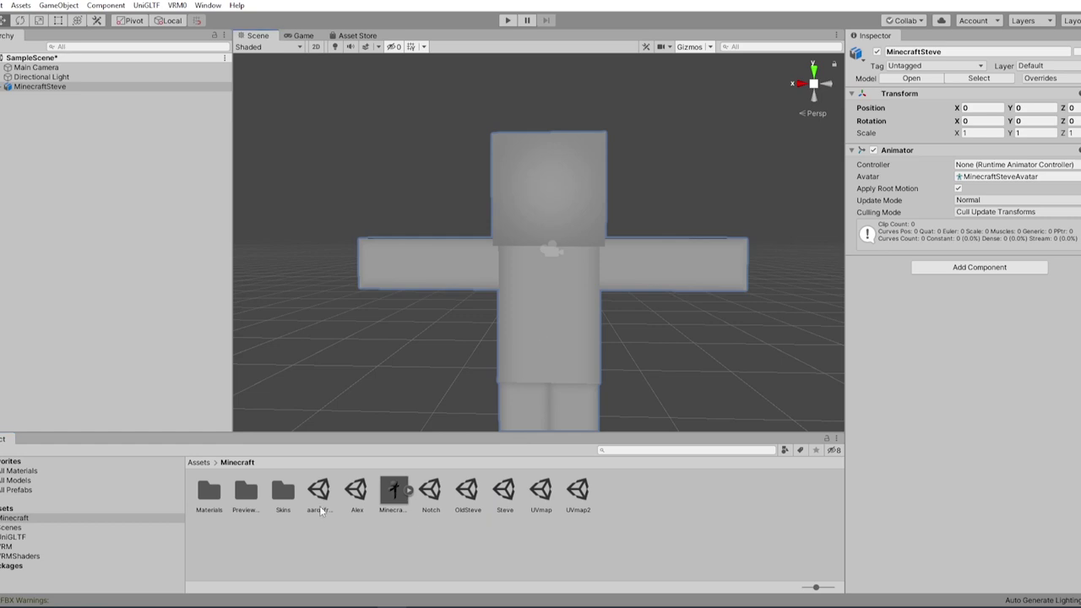
pyautogui.click(283, 494)
pyautogui.doubleClick(282, 496)
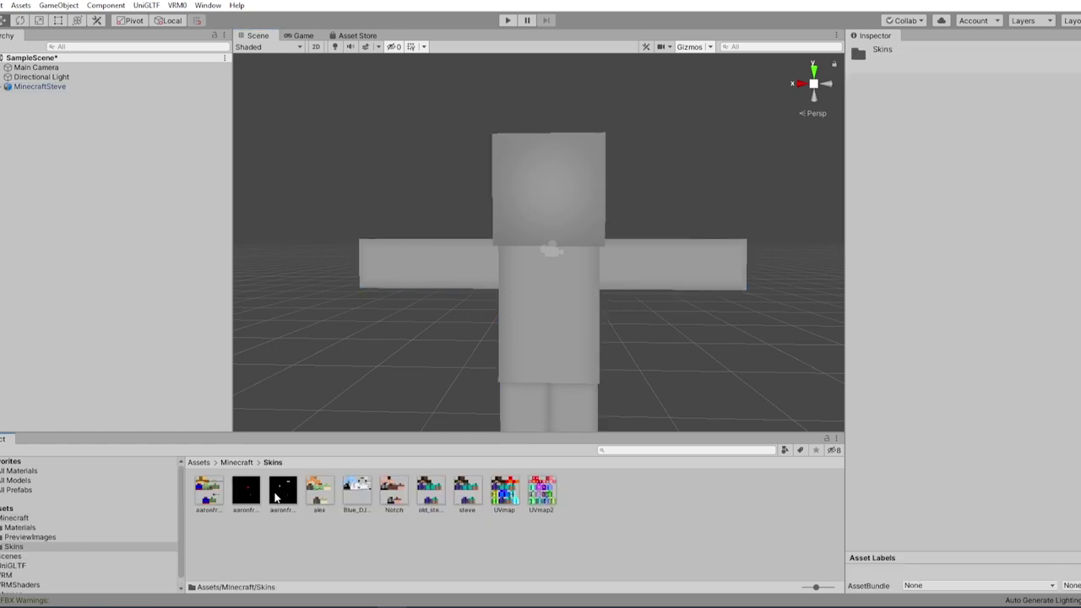
pyautogui.click(243, 462)
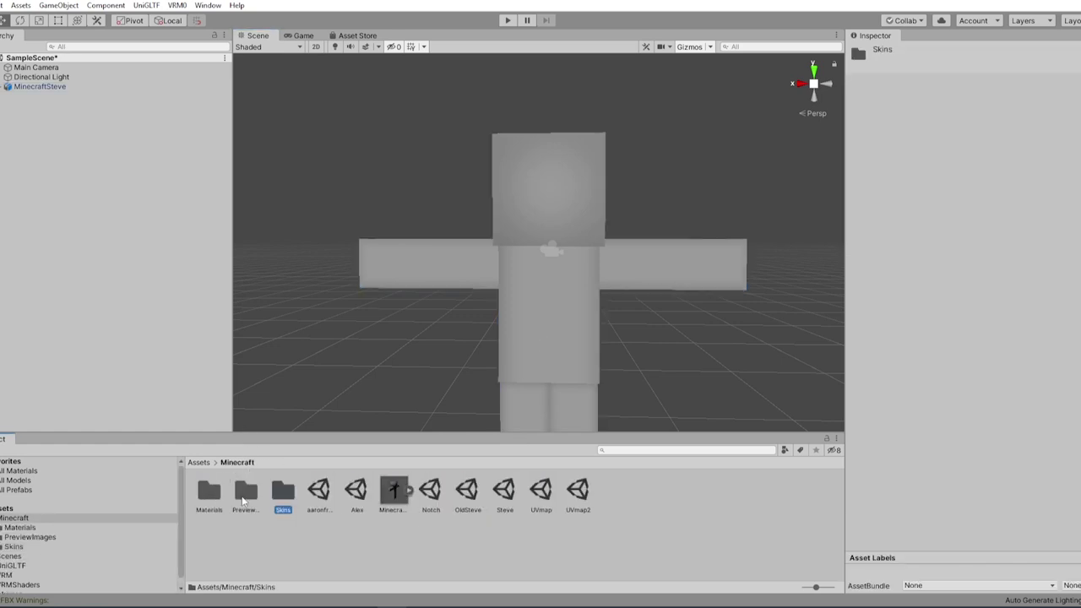
pyautogui.doubleClick(211, 493)
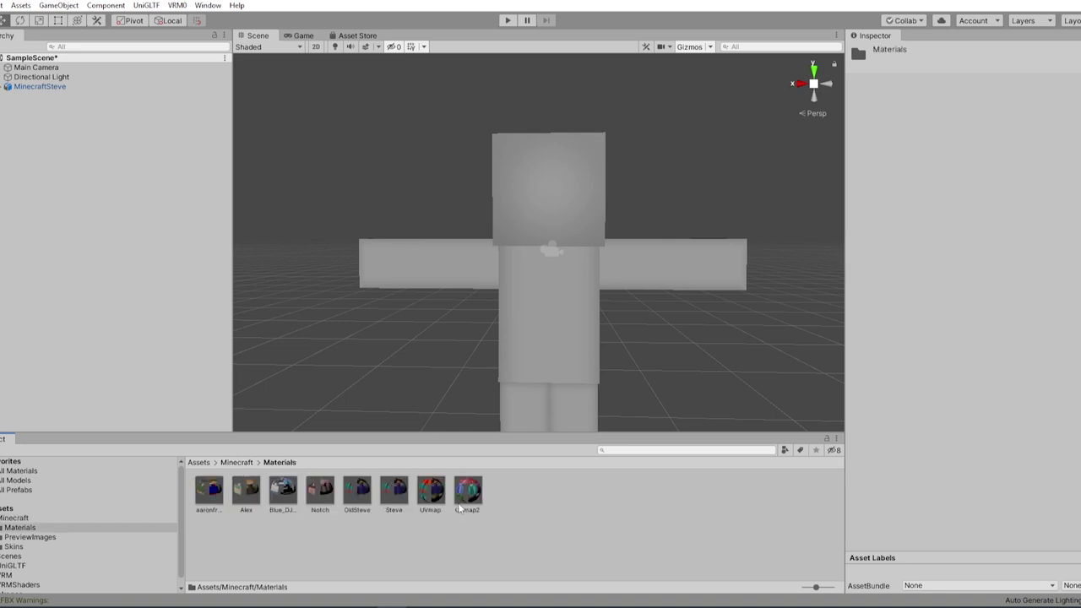
pyautogui.moveTo(467, 490); pyautogui.dragTo(591, 353)
# - Examine the labelled UV texture on the model from several angles and distances
pyautogui.scroll(-4, 526, 348)
pyautogui.scroll(2, 526, 348)
pyautogui.moveTo(564, 354); pyautogui.dragTo(637, 366, button='right')
pyautogui.scroll(-4, 637, 366)
pyautogui.scroll(4, 598, 347)
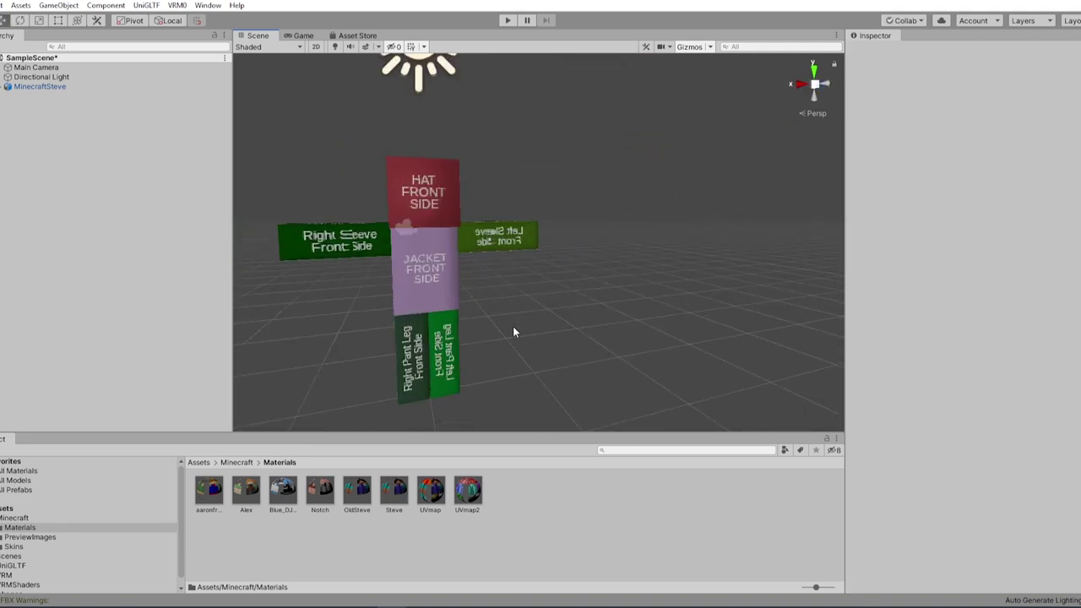
pyautogui.moveTo(513, 330); pyautogui.dragTo(304, 270, button='right')
pyautogui.scroll(-2, 591, 279)
pyautogui.moveTo(663, 283); pyautogui.dragTo(443, 298, button='middle')
pyautogui.keyDown('alt'); pyautogui.moveTo(442, 299); pyautogui.dragTo(564, 303); pyautogui.keyUp('alt')
pyautogui.moveTo(564, 303); pyautogui.dragTo(579, 263, button='right')
# - Set the UVmap2 material's shader to VRM/MToon and its rendering type to Cutout
pyautogui.click(467, 493)
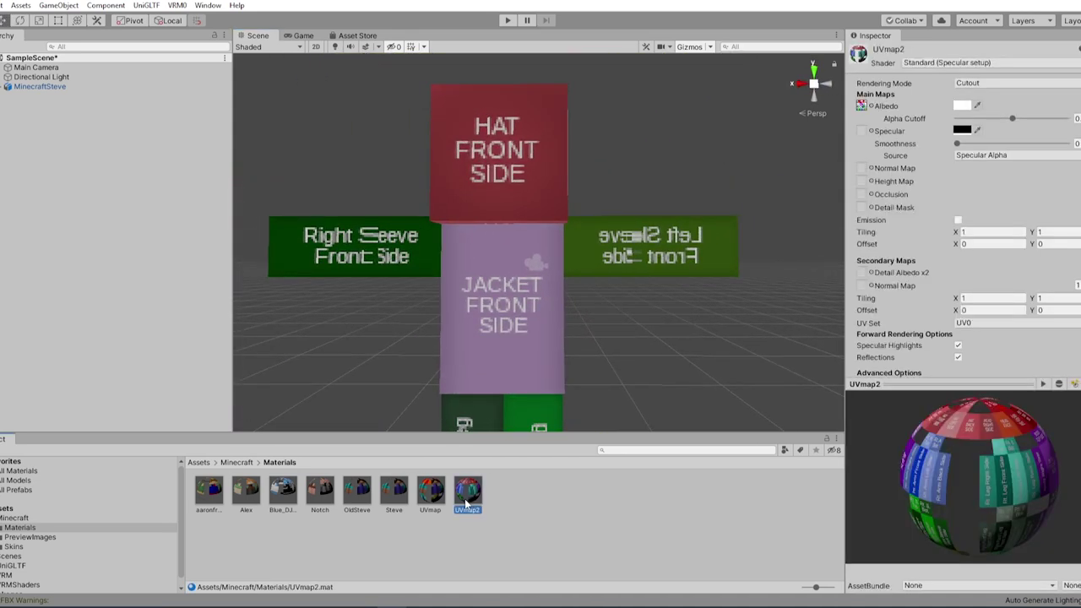
pyautogui.click(945, 64)
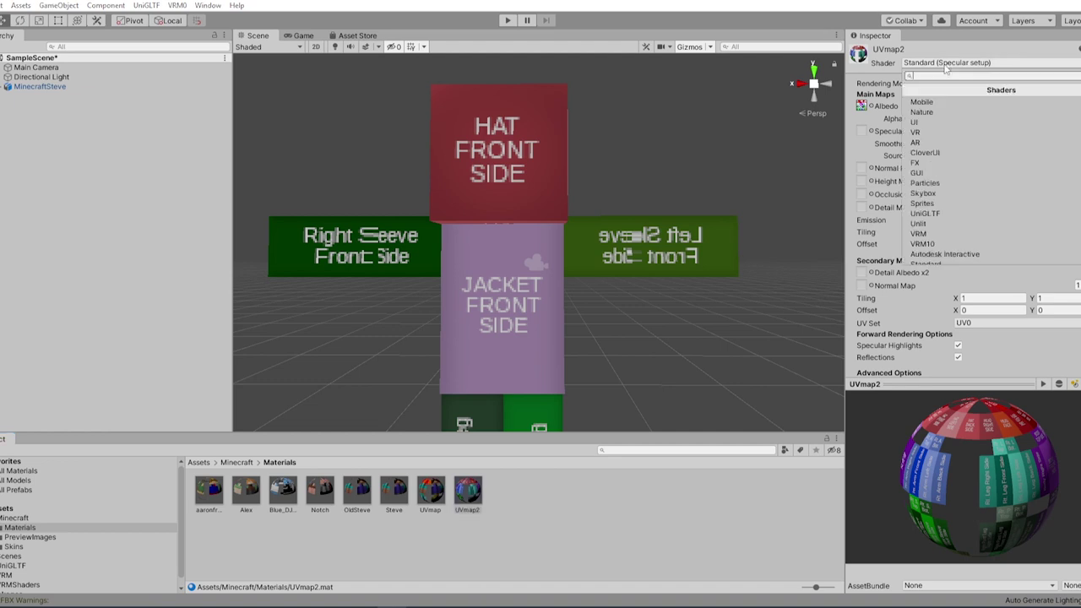
pyautogui.click(921, 233)
pyautogui.click(929, 102)
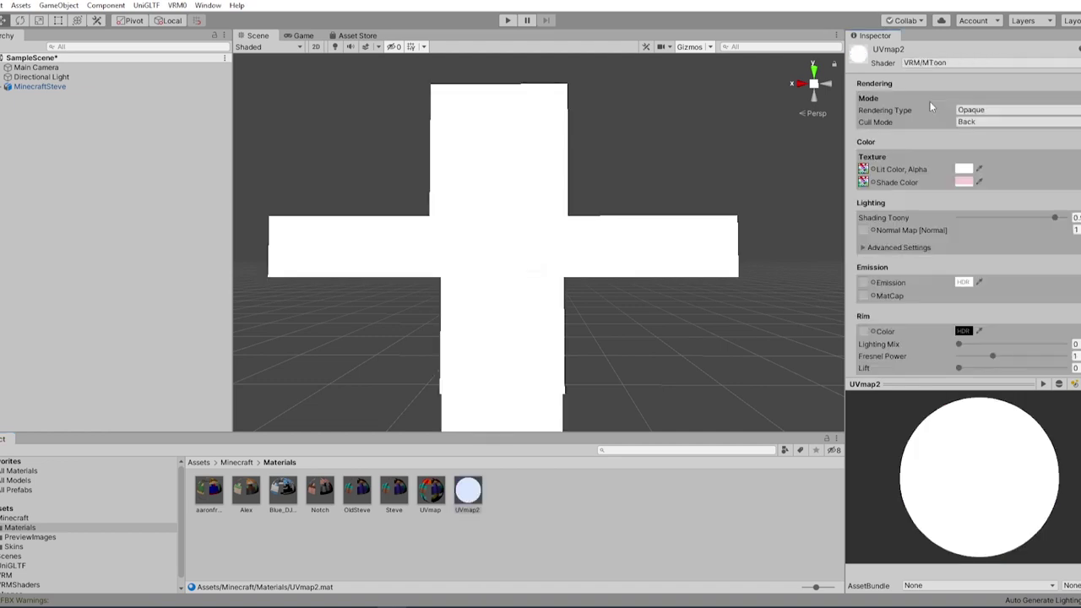
pyautogui.click(971, 111)
pyautogui.click(988, 138)
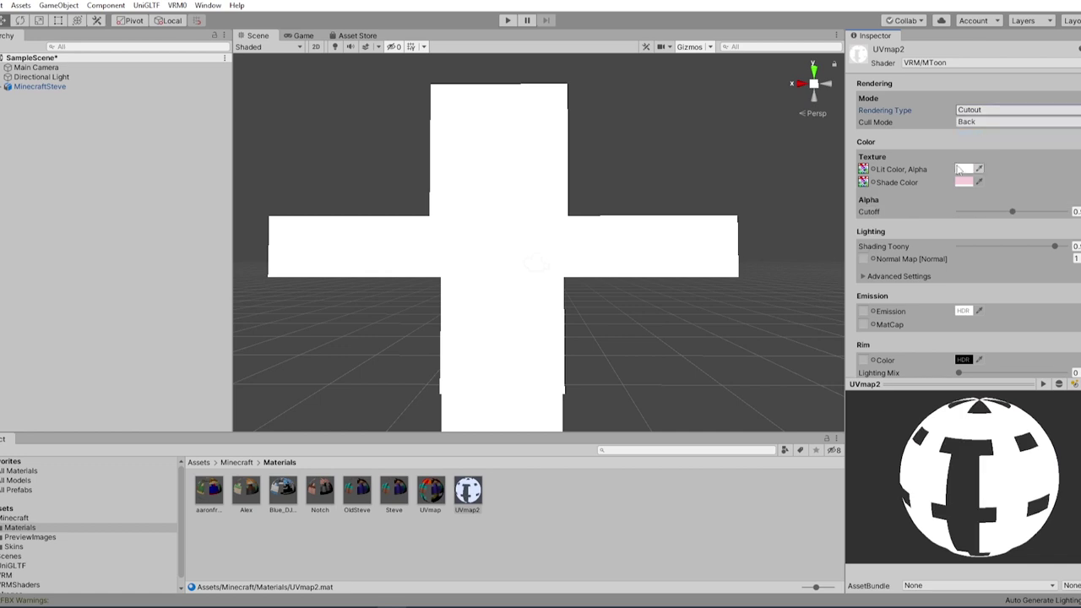
# - Set the UVmap2 material's emission color to black and its lit color to white, and check the model
pyautogui.click(963, 313)
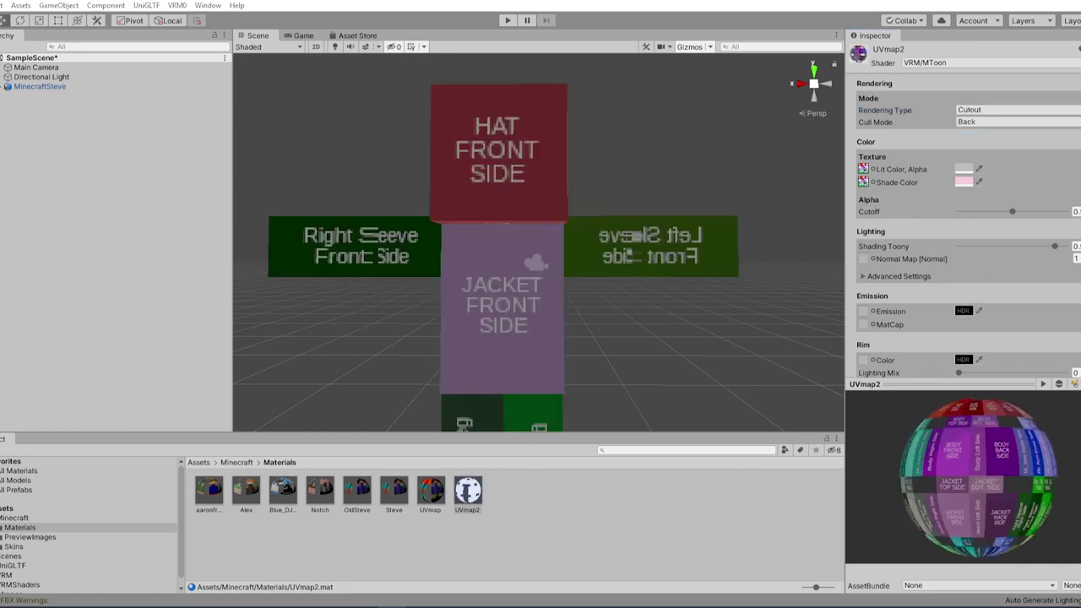
pyautogui.click(963, 168)
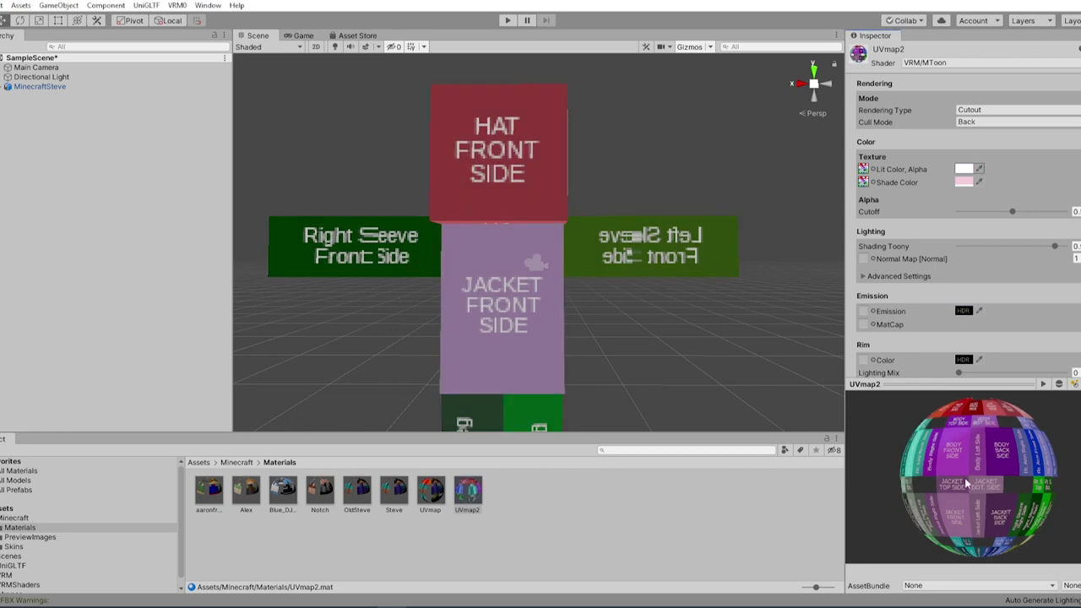
pyautogui.moveTo(966, 483); pyautogui.dragTo(581, 501)
pyautogui.moveTo(523, 362); pyautogui.dragTo(511, 306, button='middle')
pyautogui.moveTo(512, 307); pyautogui.dragTo(483, 263, button='right')
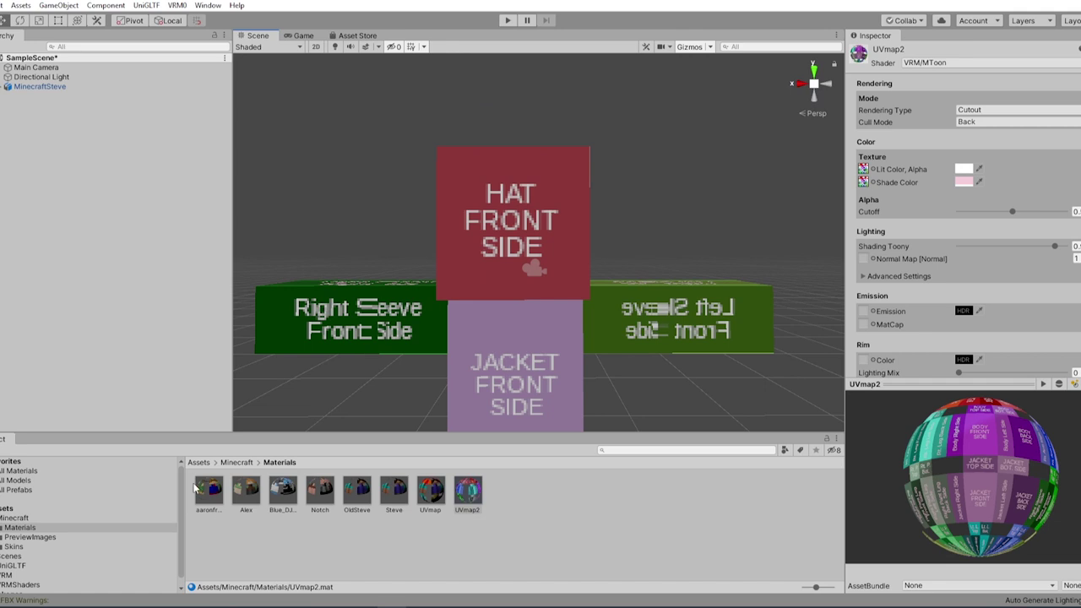
# - Show the UVmap2 texture from the Minecraft Skins folder in the file explorer
pyautogui.click(237, 463)
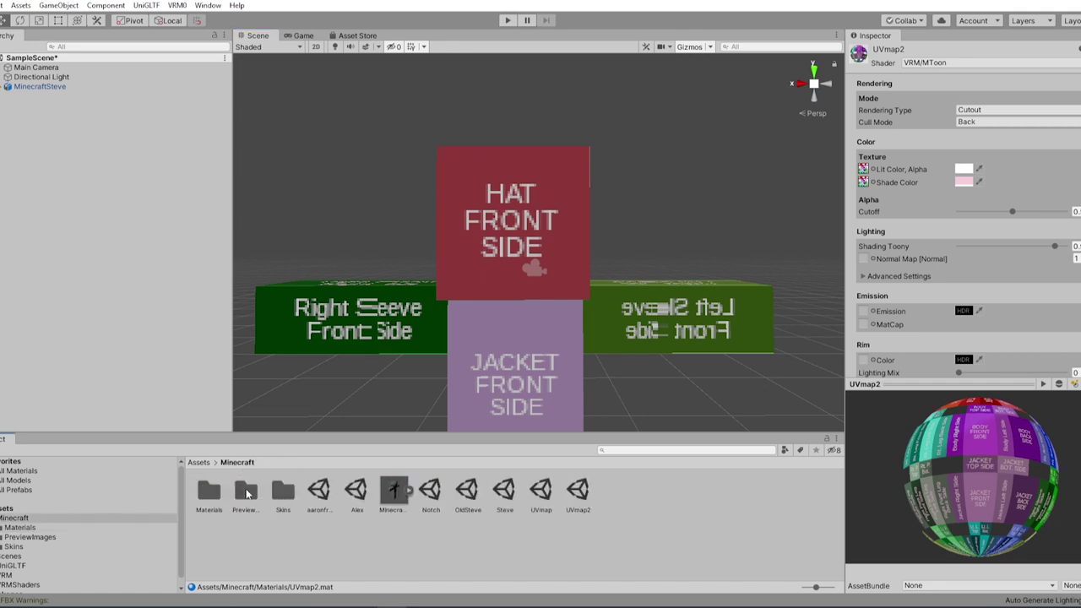
pyautogui.doubleClick(284, 491)
pyautogui.rightClick(544, 488)
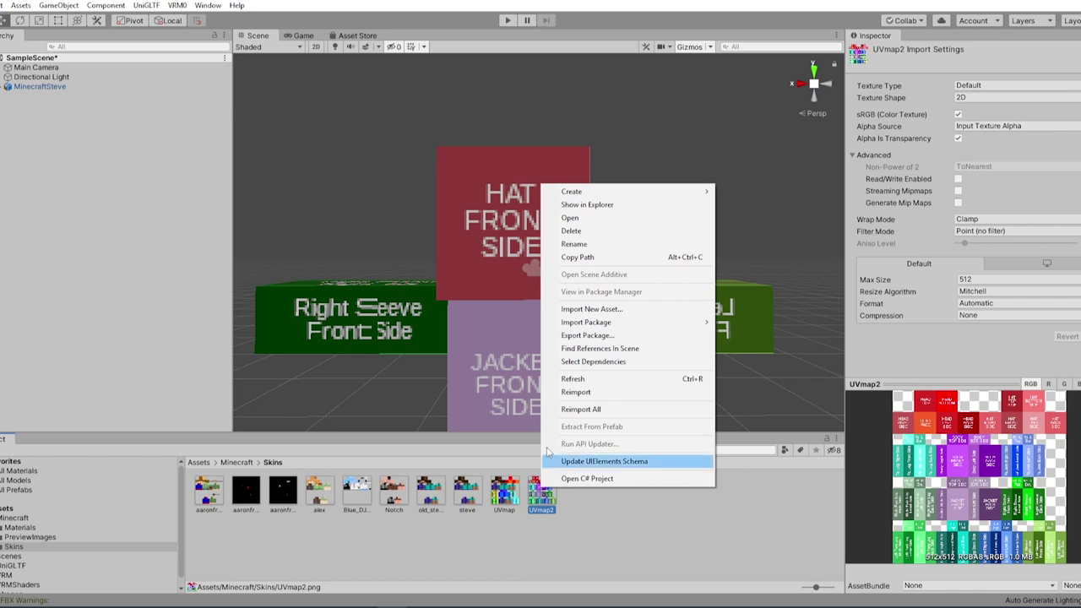
pyautogui.click(628, 204)
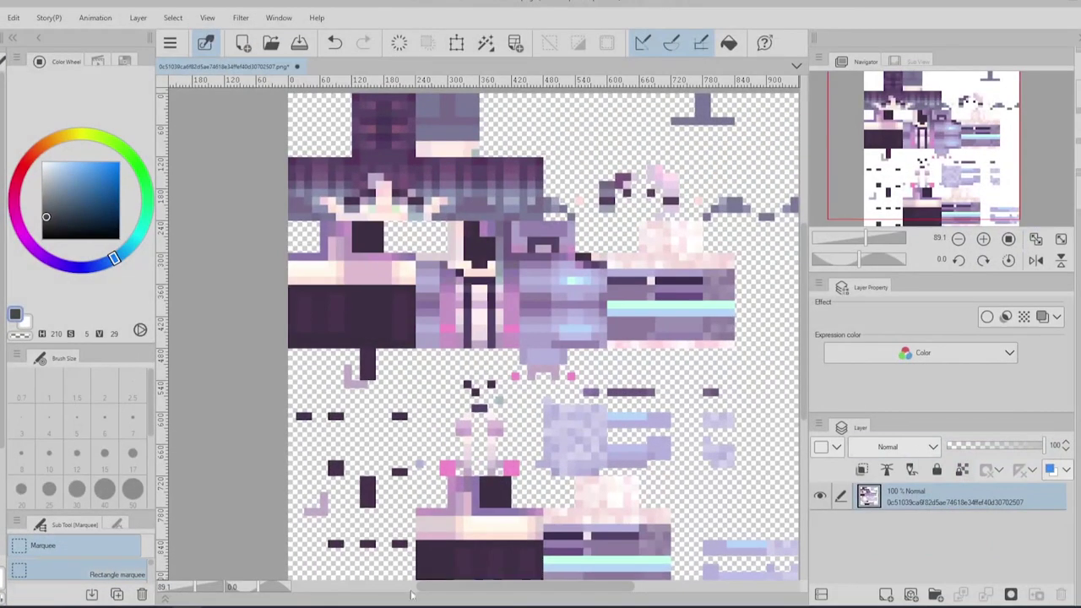
# - Open UVmap2.png from the Skins folder in Clip Studio Paint and move the file explorer out of the way
pyautogui.hotkey('alt', 'Tab')
pyautogui.moveTo(750, 431); pyautogui.dragTo(420, 293)
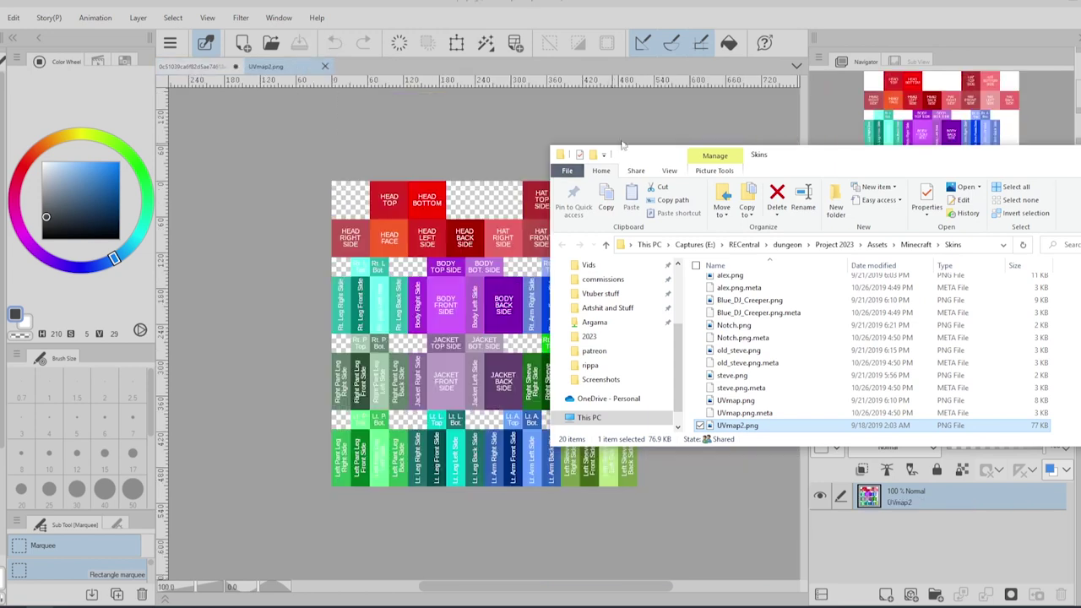
pyautogui.moveTo(851, 161); pyautogui.dragTo(1067, 196)
# - Copy the whole UVmap2 image and paste it as a new layer above the skin in the skin document
pyautogui.click(431, 61)
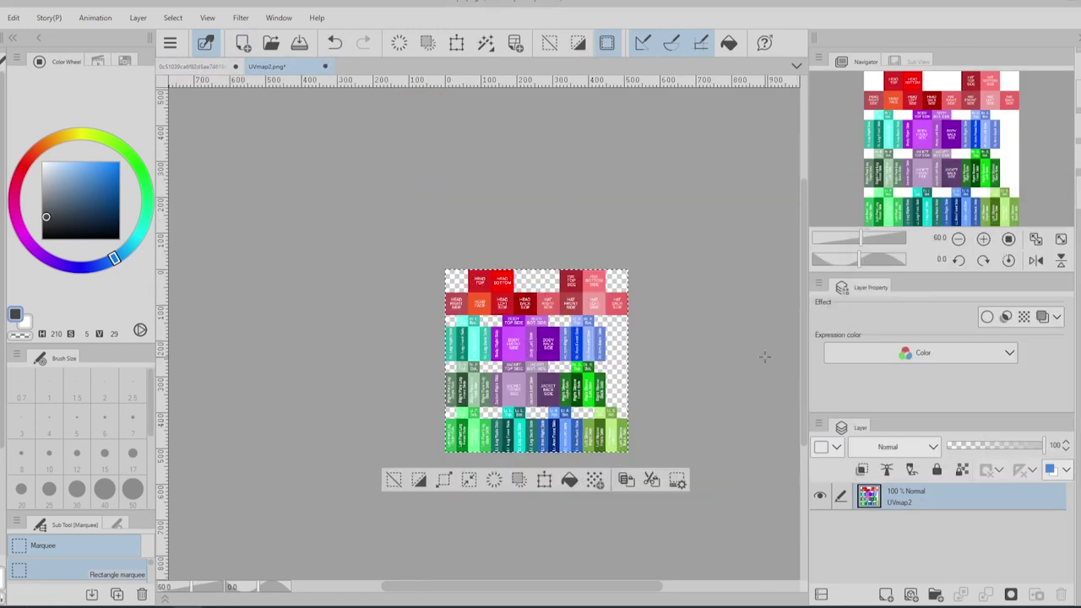
pyautogui.hotkey('ctrl', 'c')
pyautogui.click(211, 66)
pyautogui.hotkey('ctrl', 'v')
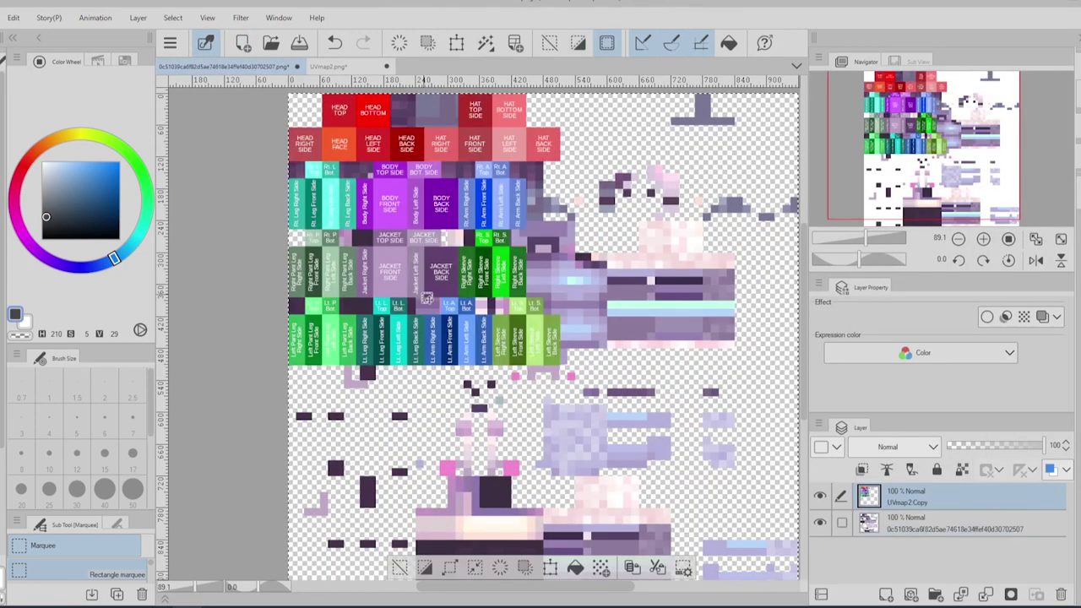
# - Scale the pasted UV map layer up from its corner until it covers the whole skin canvas, and apply the transform
pyautogui.hotkey('ctrl', '-')
pyautogui.hotkey('ctrl', 't')
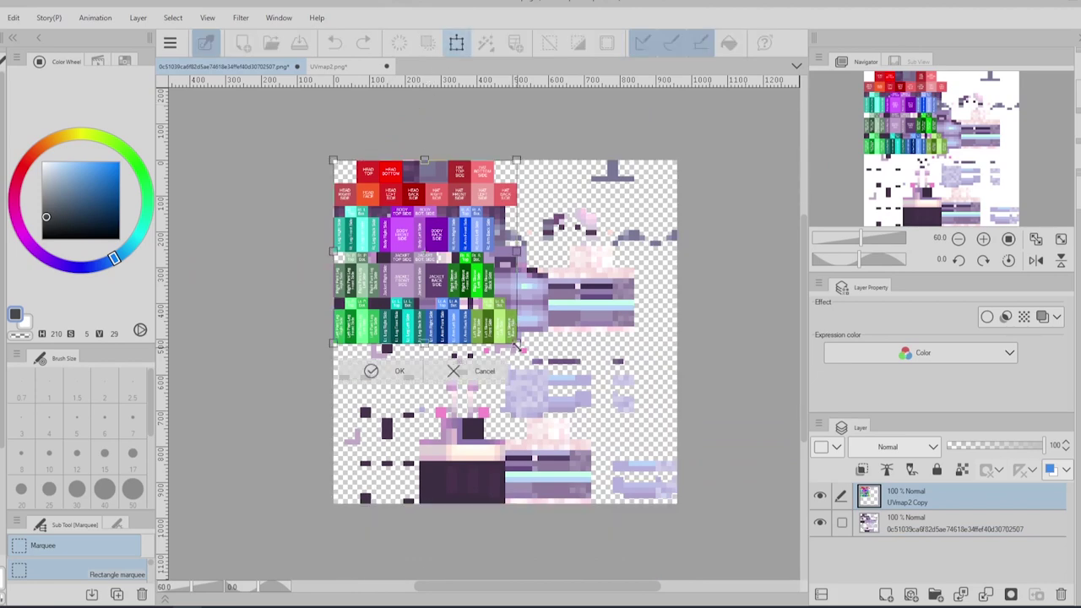
pyautogui.moveTo(517, 348); pyautogui.dragTo(666, 504)
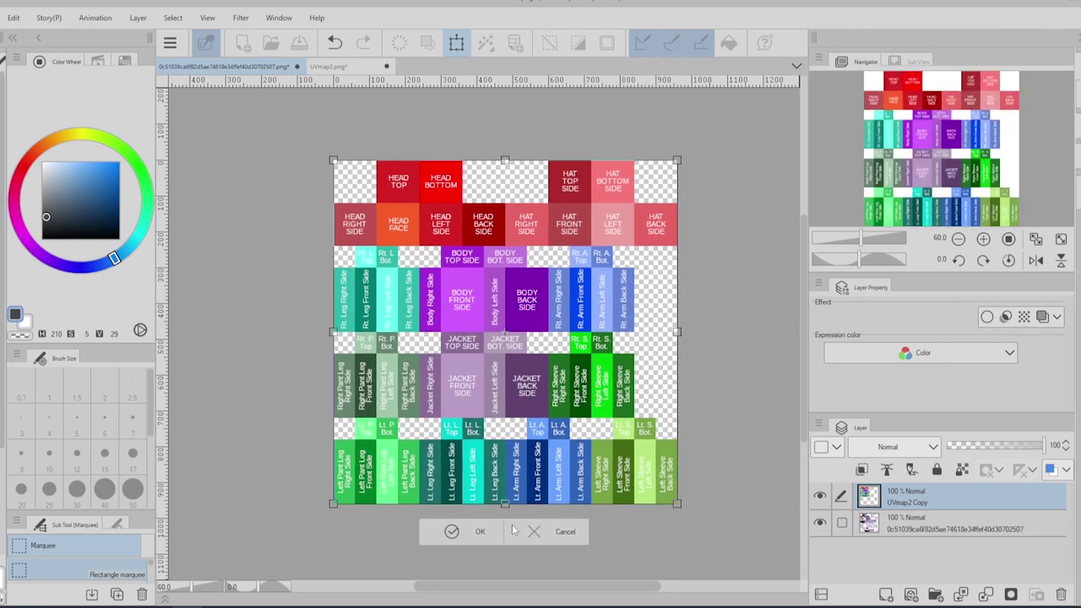
pyautogui.click(480, 533)
pyautogui.scroll(3, 503, 431)
pyautogui.scroll(-1, 503, 430)
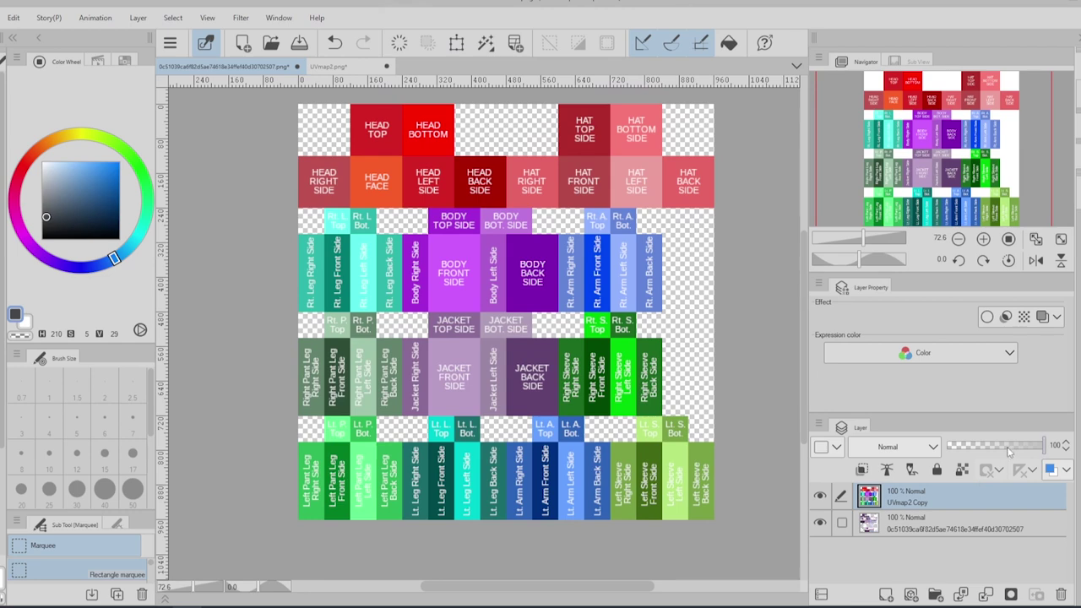
# - Lower the UVmap2 Copy layer's opacity to 46 so the skin shows through the UV map
pyautogui.moveTo(1012, 446)
pyautogui.mouseDown()
pyautogui.moveTo(979, 447)
pyautogui.moveTo(991, 452)
pyautogui.mouseUp()
pyautogui.moveTo(923, 525); pyautogui.dragTo(910, 504)
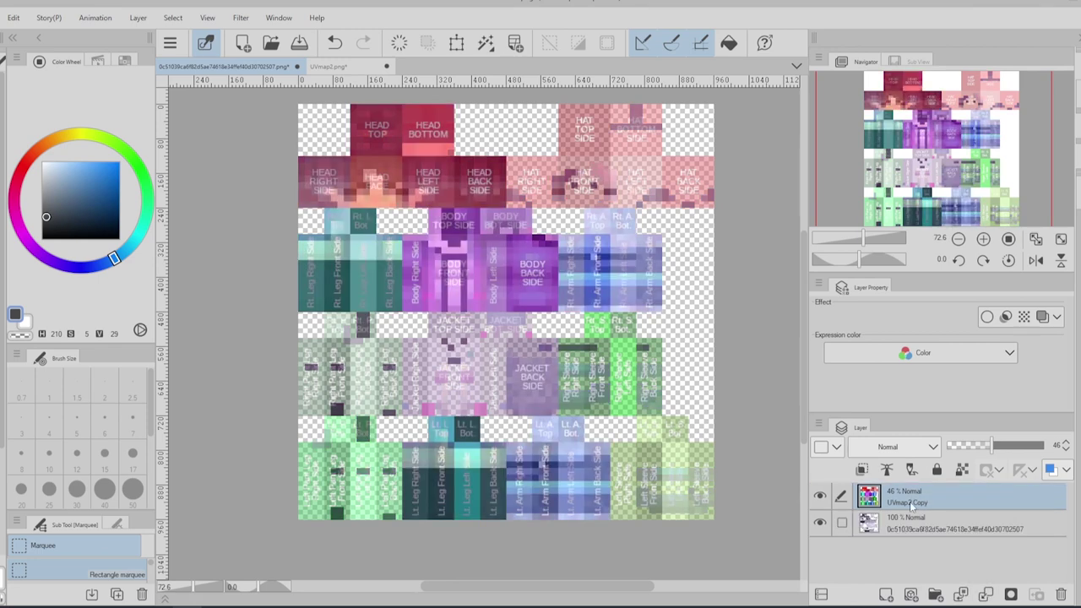
# - Try the Overlay blending mode on the UVmap2 Copy layer and set it back to Normal
pyautogui.click(895, 447)
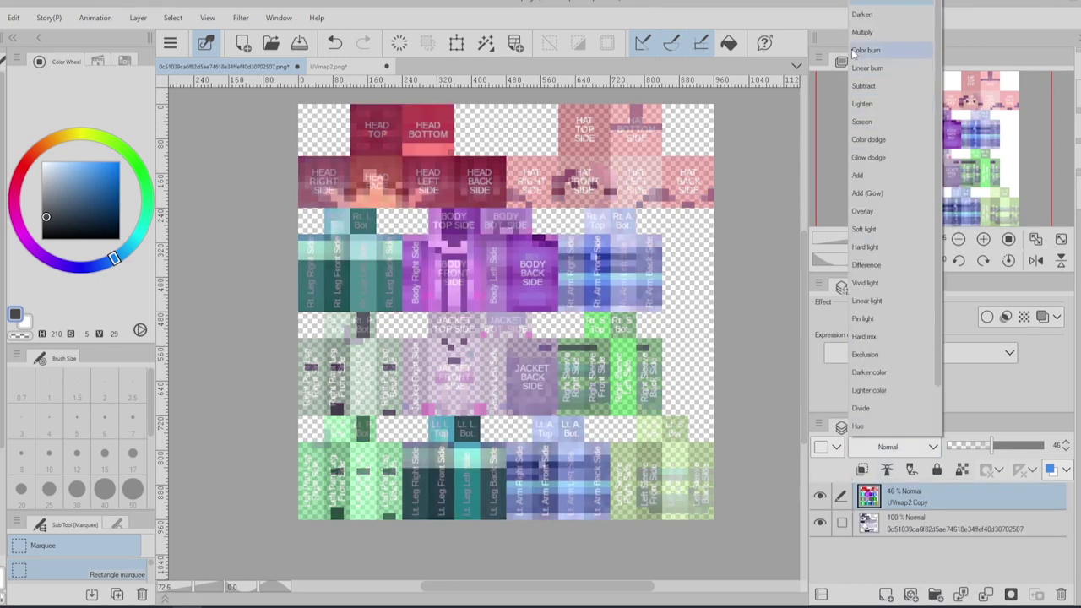
pyautogui.click(862, 212)
pyautogui.moveTo(940, 142); pyautogui.dragTo(929, 129)
pyautogui.click(895, 446)
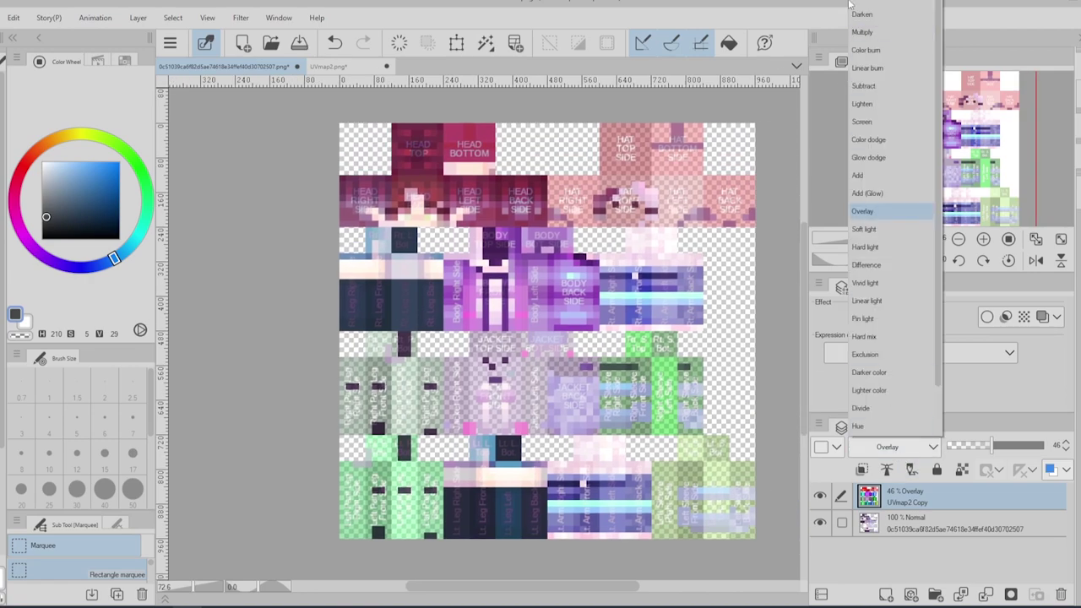
pyautogui.click(830, 18)
pyautogui.scroll(5, 528, 313)
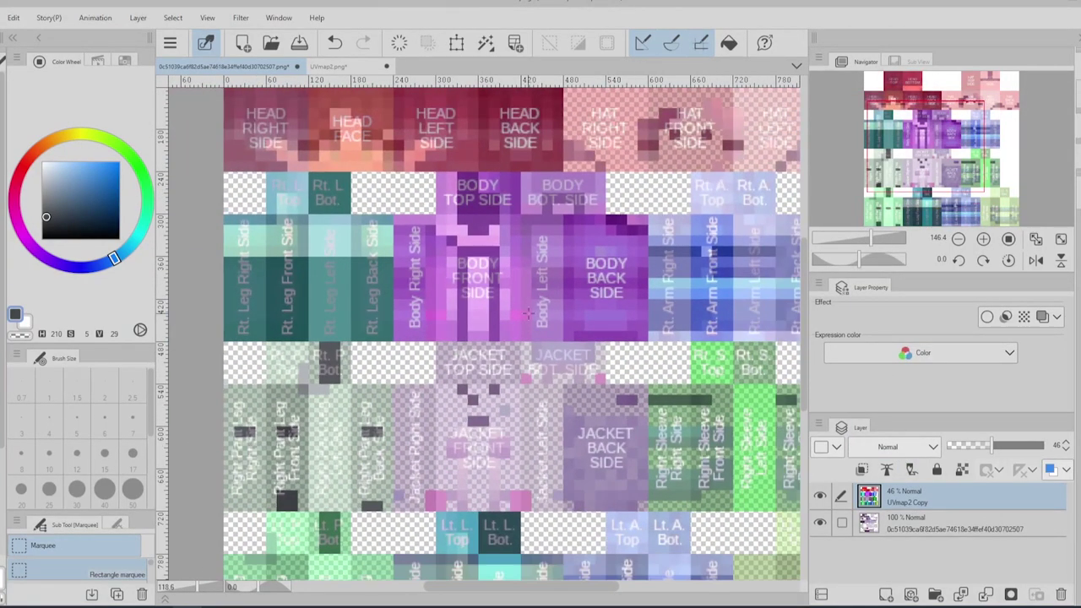
pyautogui.moveTo(949, 138)
pyautogui.mouseDown()
pyautogui.moveTo(962, 146)
pyautogui.moveTo(919, 160)
pyautogui.moveTo(925, 144)
pyautogui.moveTo(967, 123)
pyautogui.moveTo(969, 154)
pyautogui.moveTo(956, 156)
pyautogui.mouseUp()
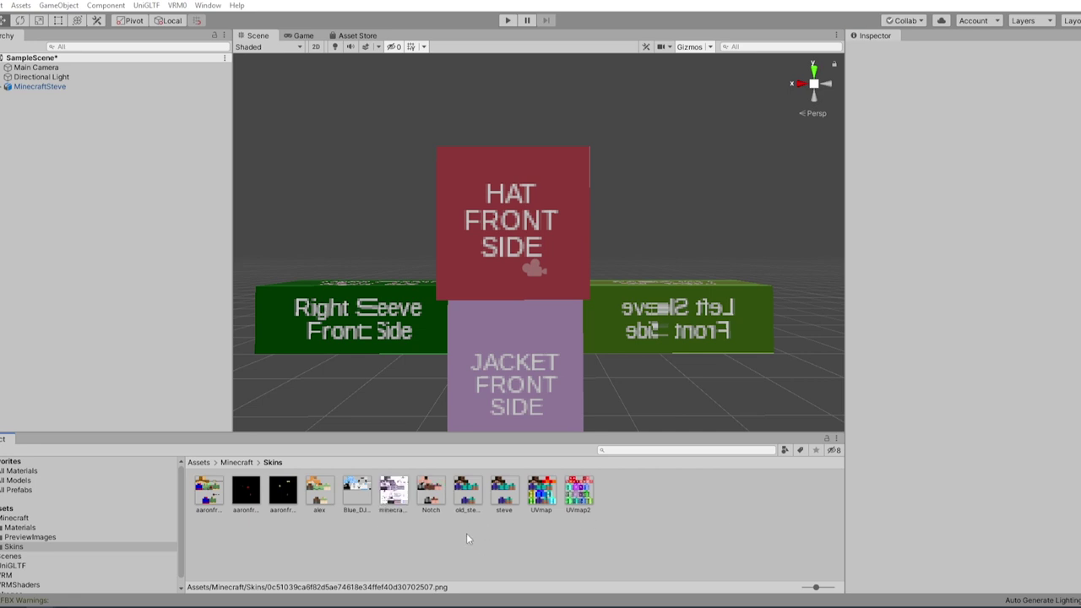
# - In Unity, view the minecraftskin texture's import settings and select the UVmap2 material in the Minecraft Materials folder
pyautogui.click(390, 489)
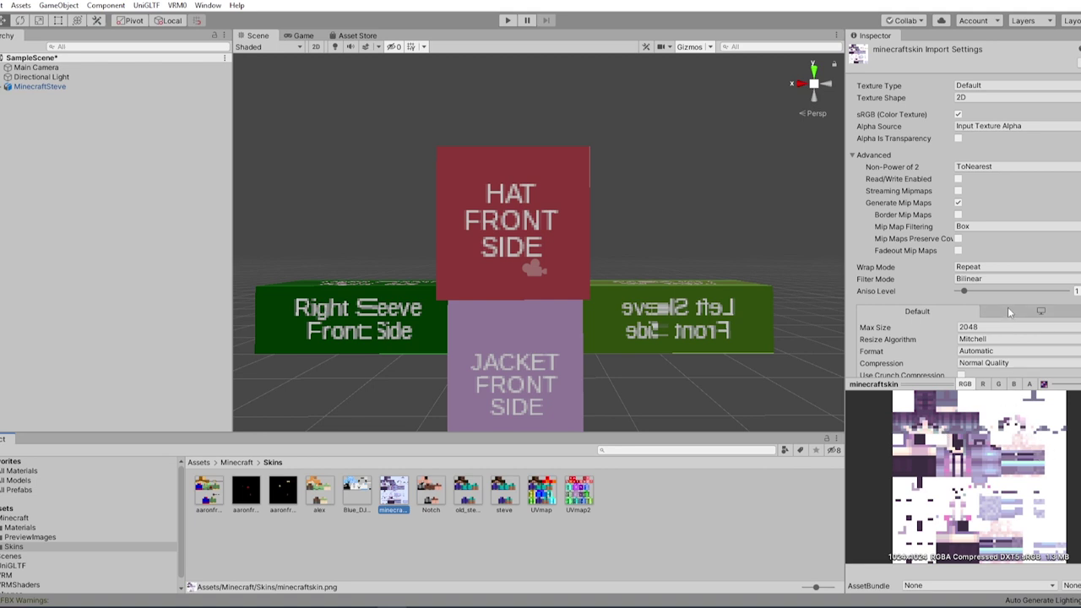
pyautogui.scroll(-1, 1011, 316)
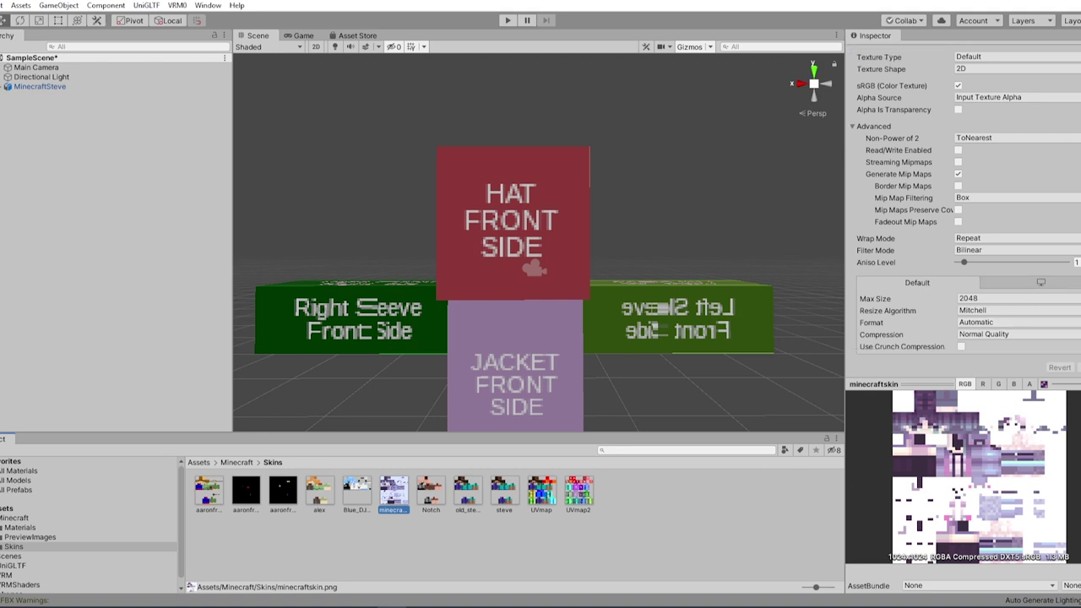
pyautogui.click(235, 463)
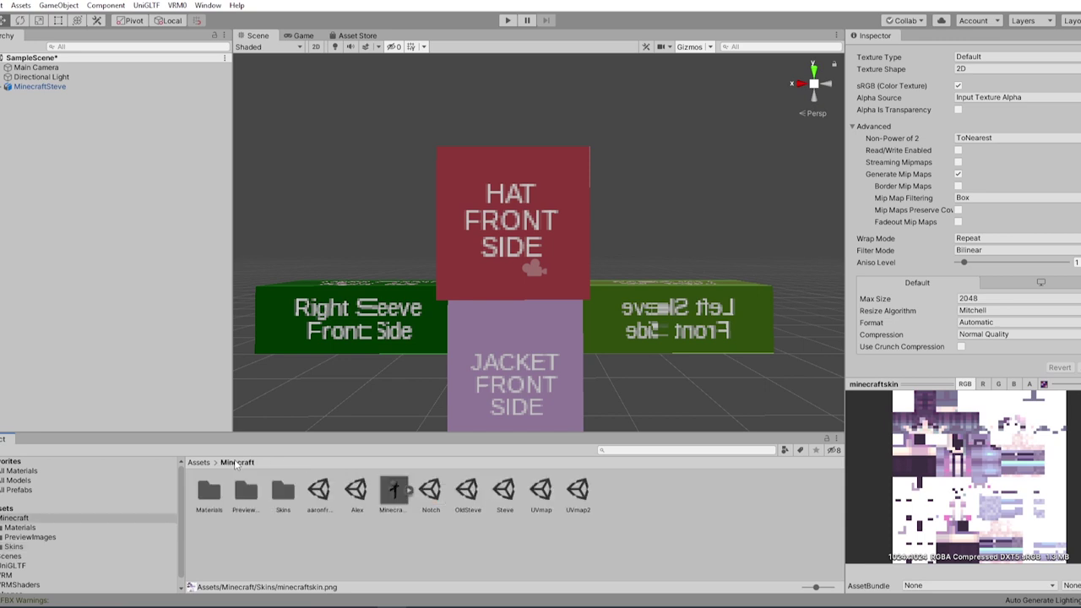
pyautogui.click(203, 490)
pyautogui.click(242, 492)
pyautogui.doubleClick(211, 491)
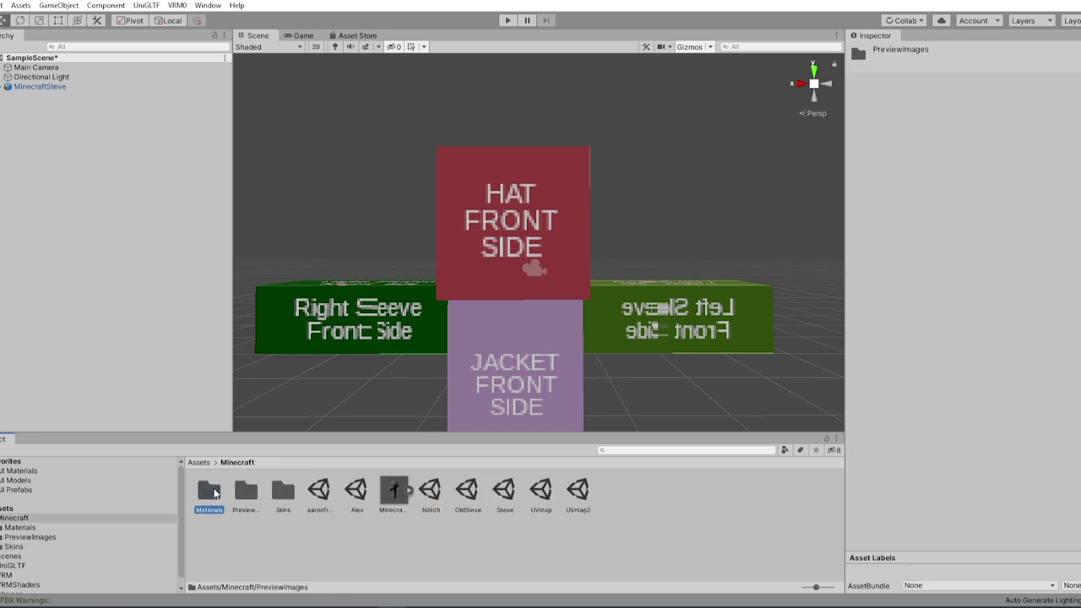
pyautogui.click(469, 491)
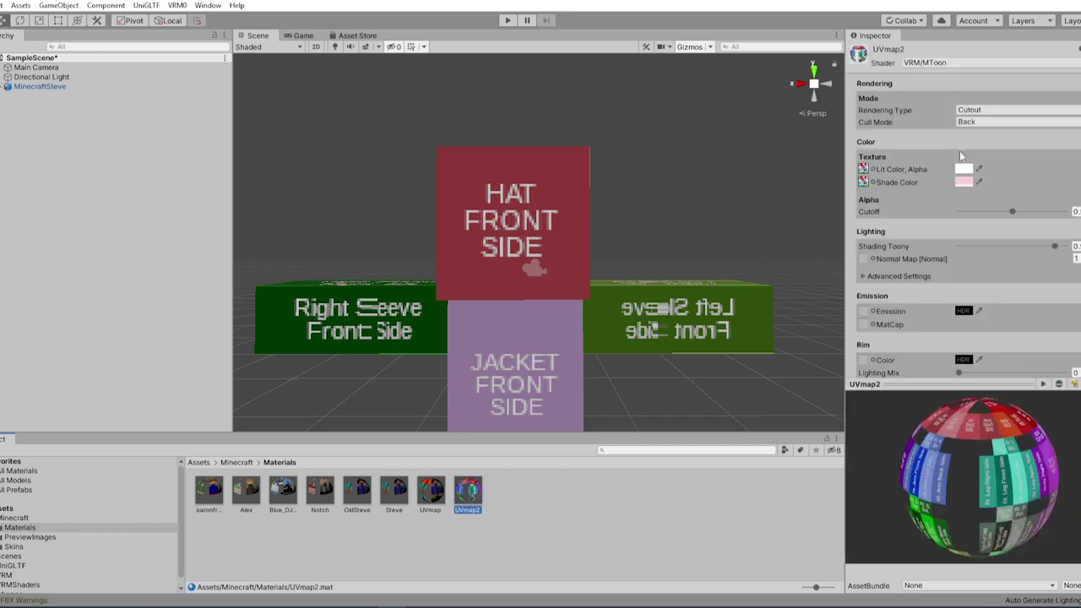
# - Assign the minecraftskin texture to both the Lit Color, Alpha and the Shade Color slots of the UVmap2 material
pyautogui.click(874, 169)
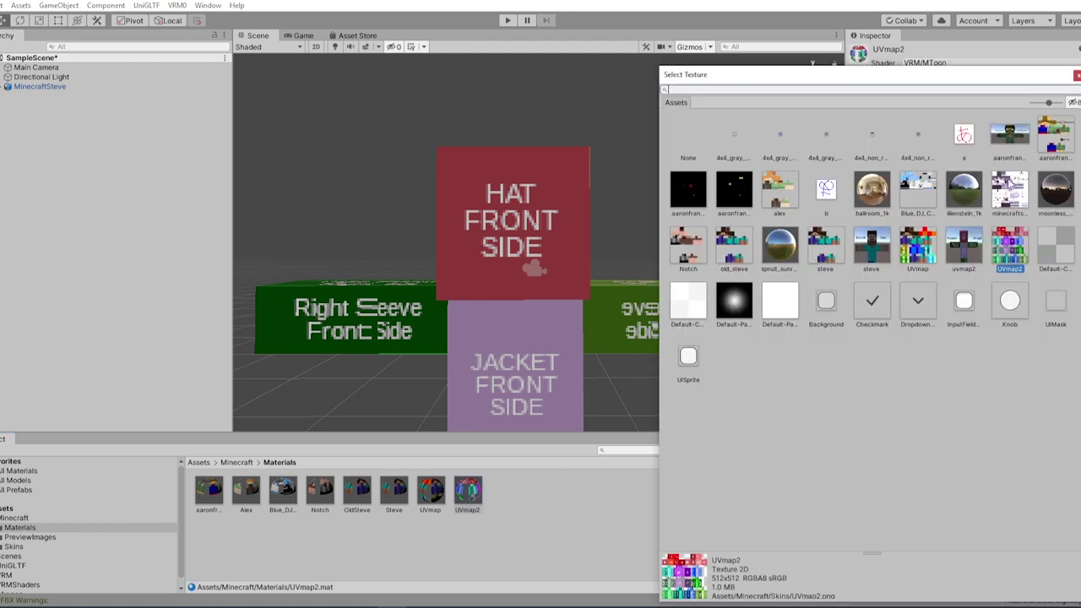
pyautogui.doubleClick(1011, 193)
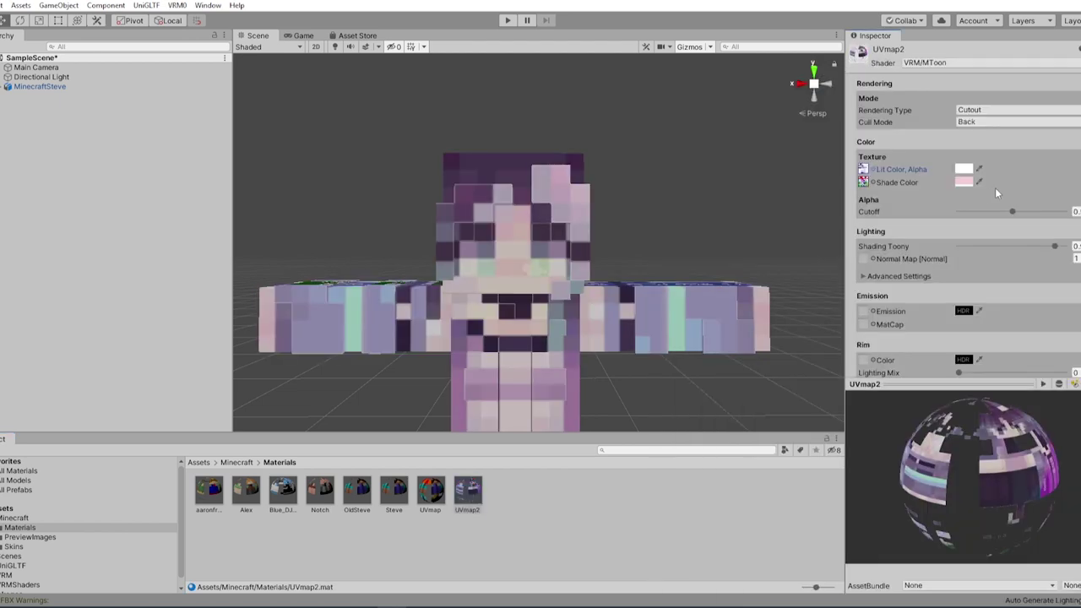
pyautogui.click(875, 183)
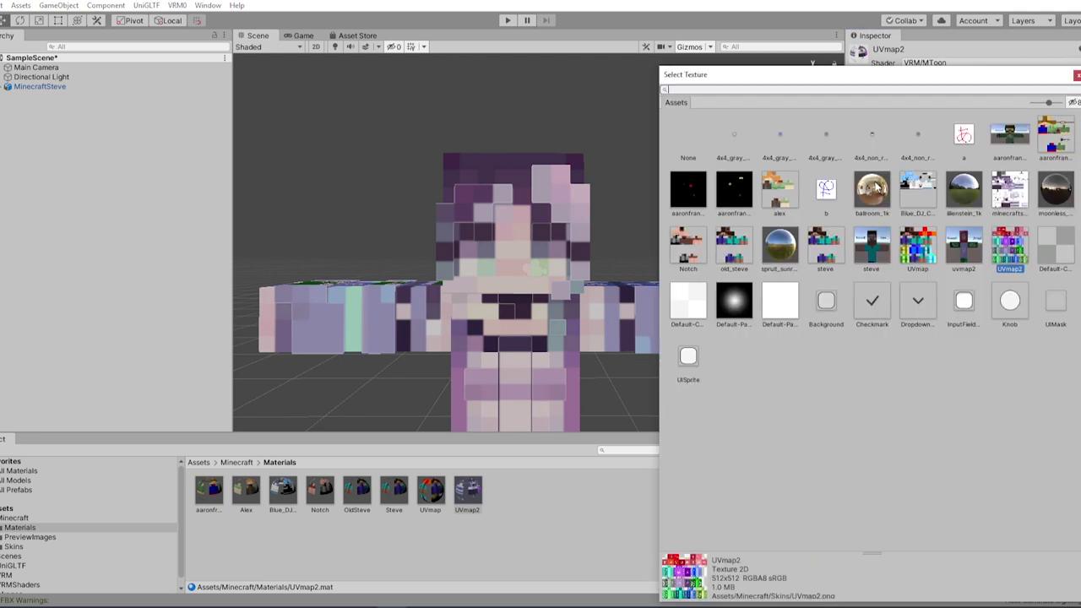
pyautogui.doubleClick(1010, 192)
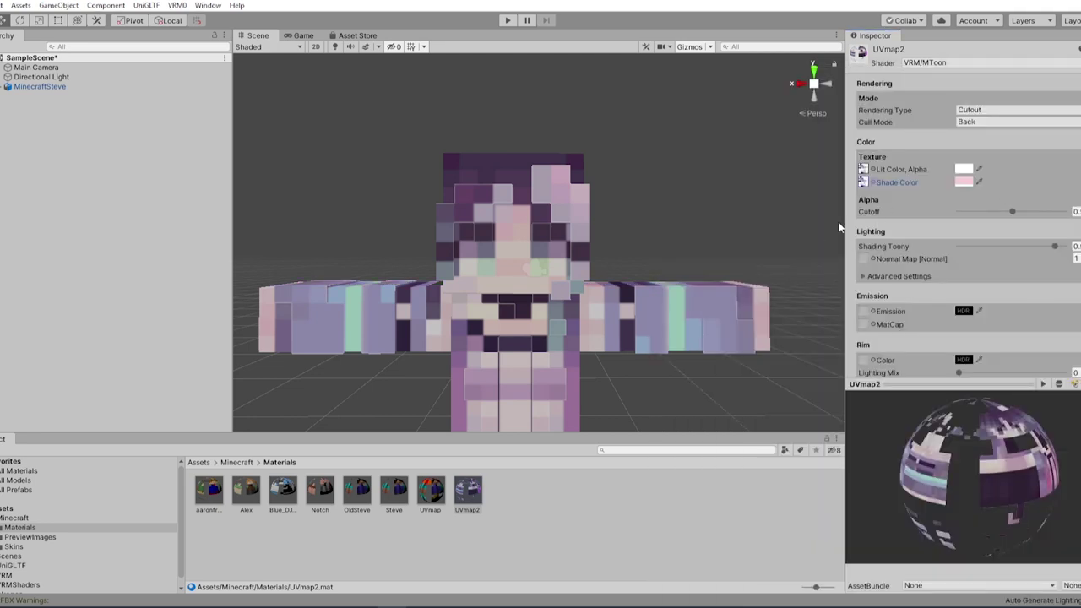
# - Raise the UVmap2 material's alpha cutoff slightly, set its shade color to white, and inspect the avatar's head from below
pyautogui.moveTo(1012, 216); pyautogui.dragTo(1035, 220)
pyautogui.moveTo(1035, 221); pyautogui.dragTo(1030, 220)
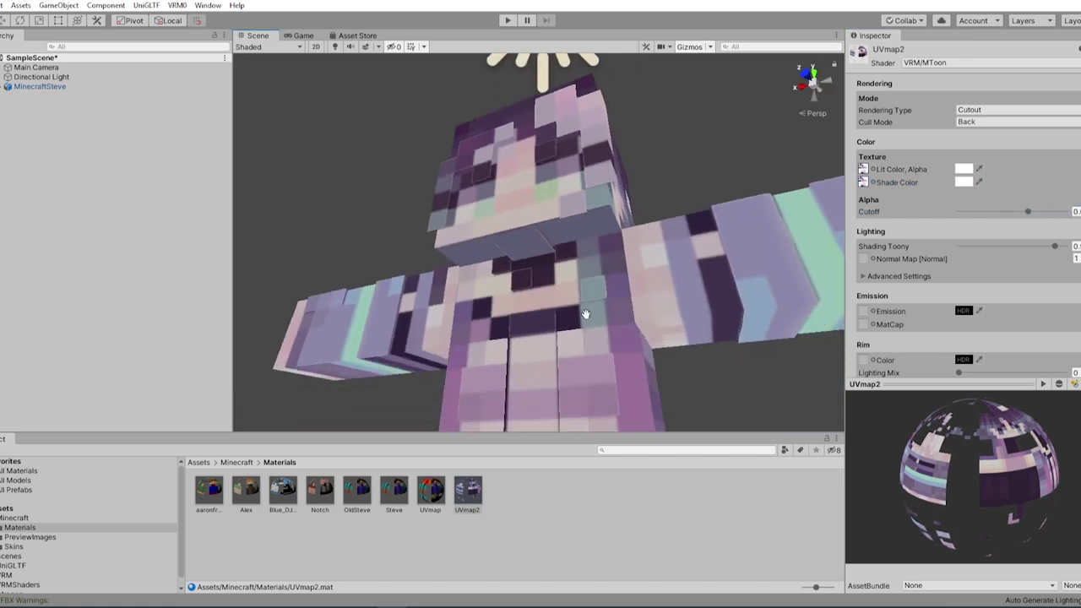
pyautogui.keyDown('alt'); pyautogui.moveTo(584, 314); pyautogui.dragTo(585, 209); pyautogui.keyUp('alt')
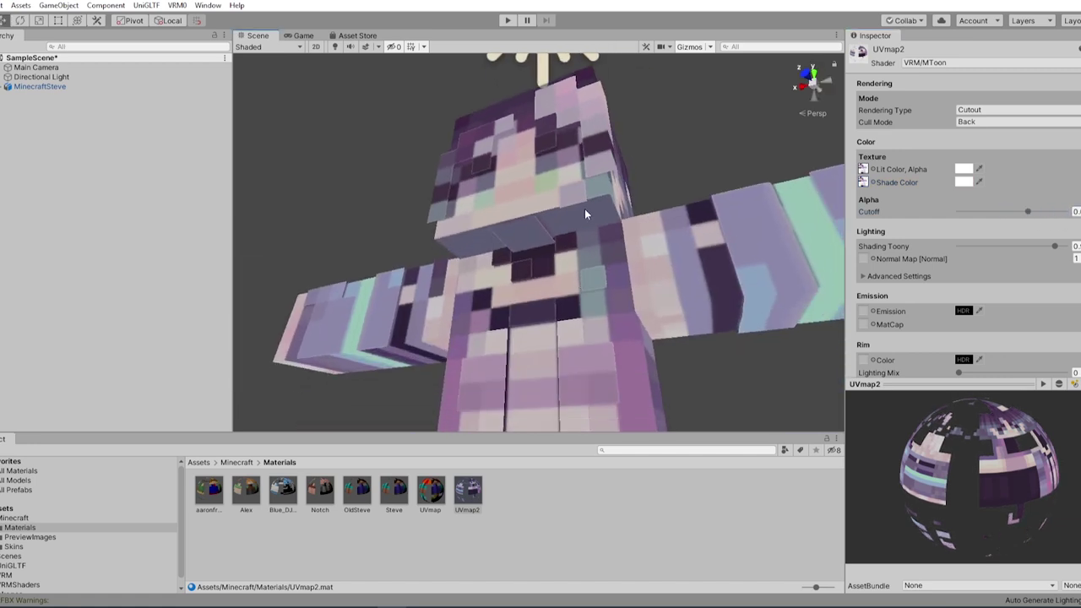
# - Switch to Clip Studio Paint and show the UVmap2 Copy layer over the skin's head area
pyautogui.moveTo(363, 607)
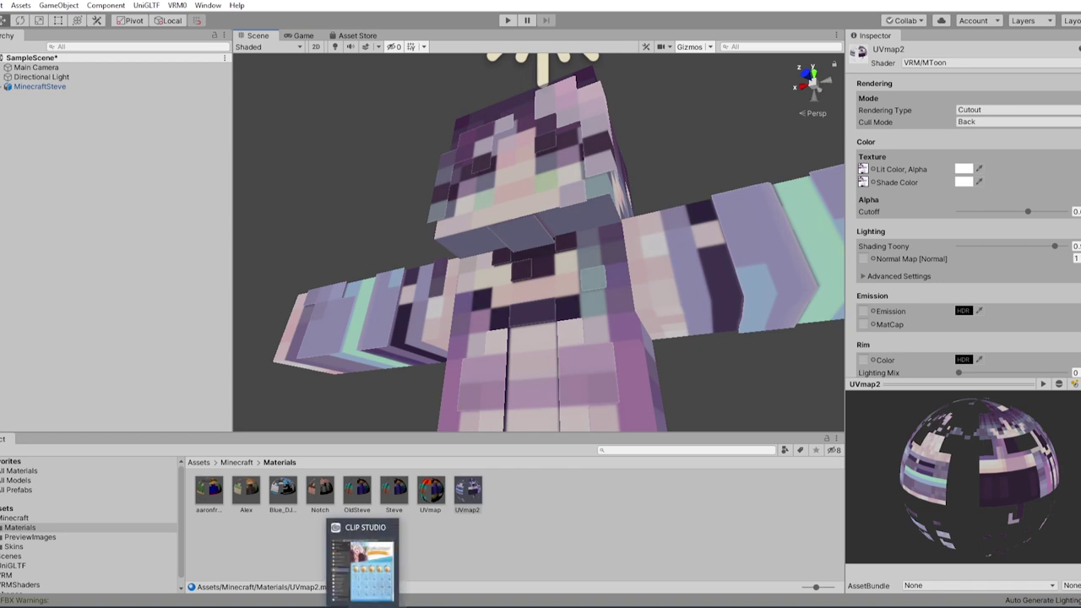
pyautogui.moveTo(216, 607)
pyautogui.click(192, 564)
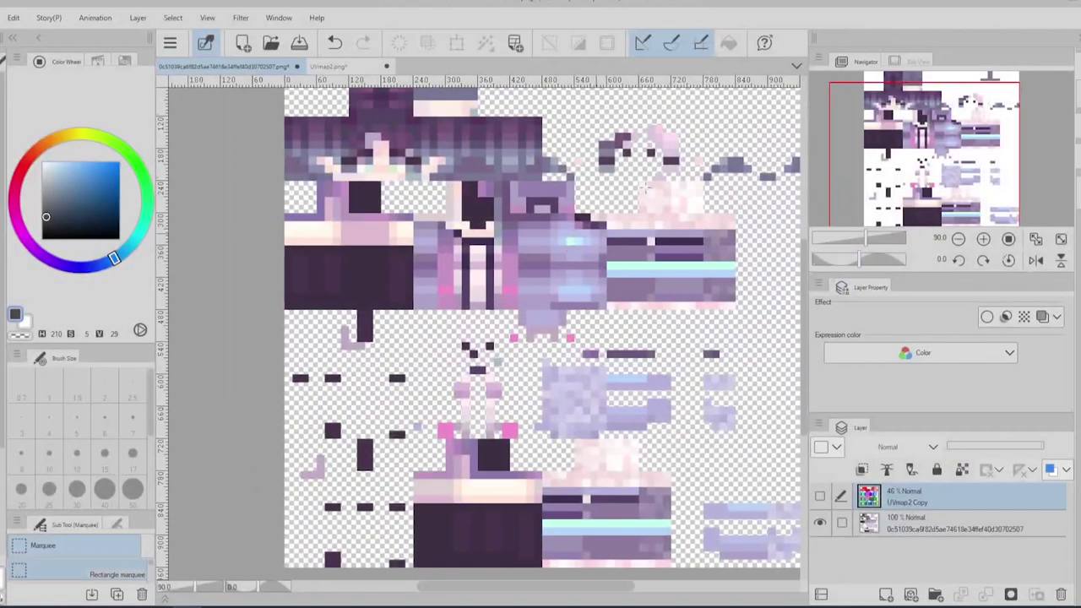
pyautogui.click(820, 497)
pyautogui.moveTo(553, 120); pyautogui.dragTo(608, 295, button='middle')
pyautogui.scroll(4, 469, 281)
pyautogui.scroll(4, 471, 283)
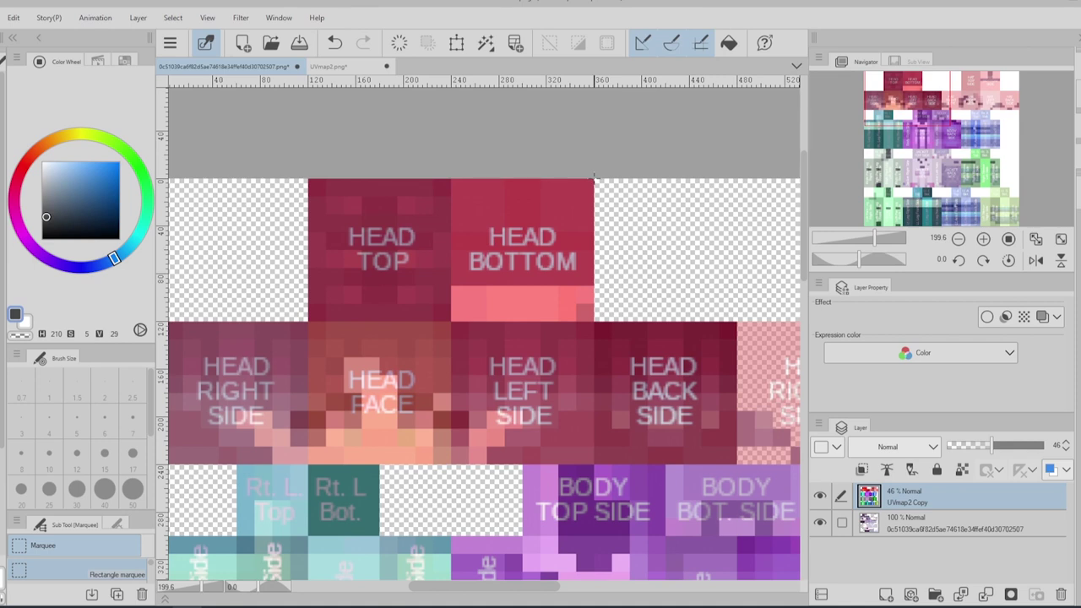
# - Select exactly the HEAD BOTTOM square with the rectangle marquee
pyautogui.moveTo(594, 178); pyautogui.dragTo(451, 321)
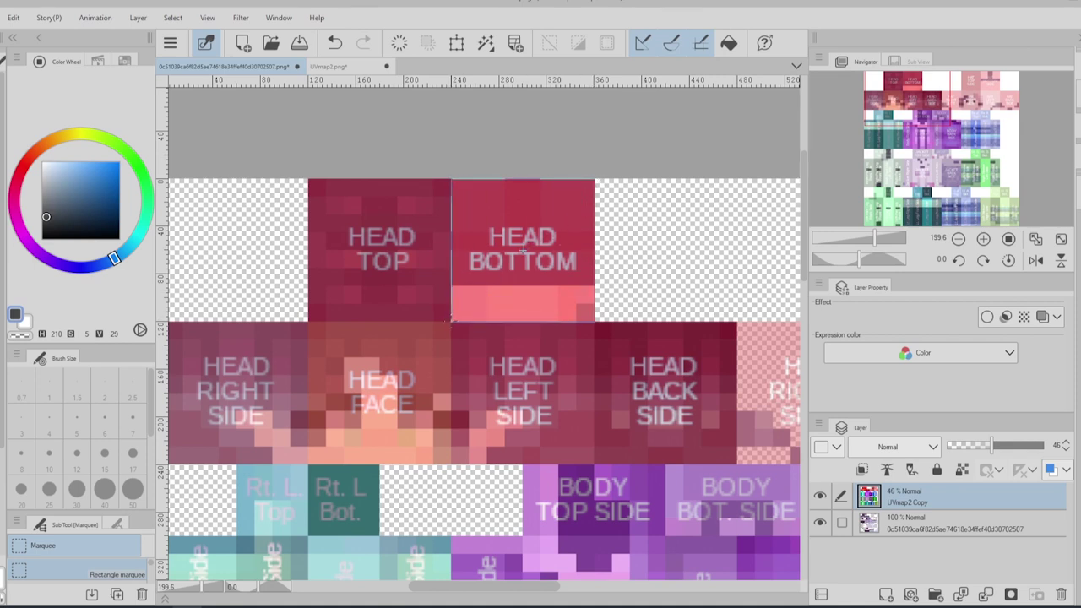
pyautogui.moveTo(451, 321); pyautogui.dragTo(451, 321)
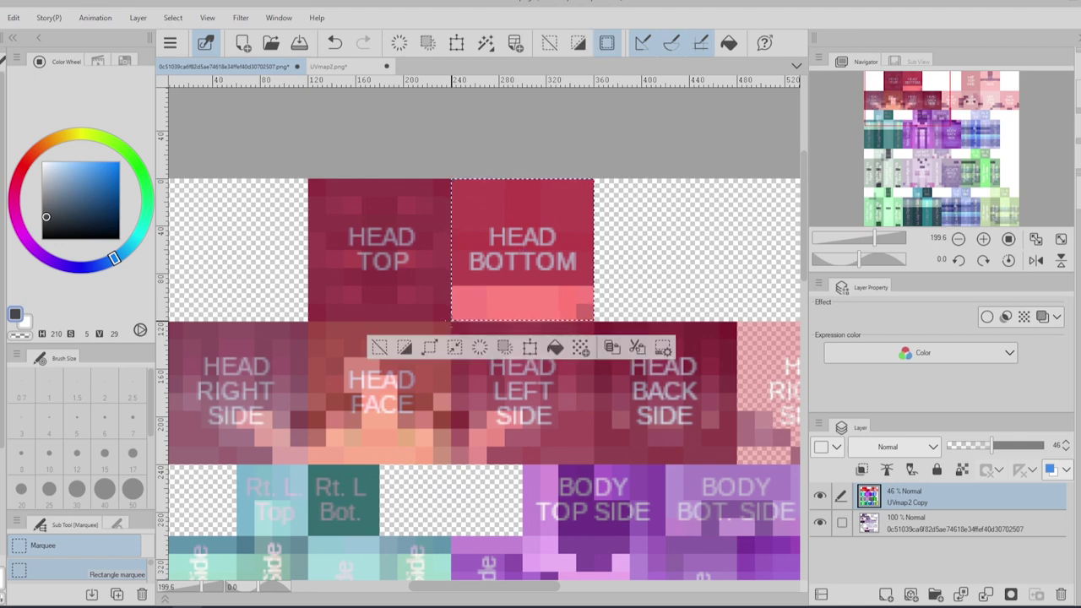
pyautogui.scroll(3, 442, 316)
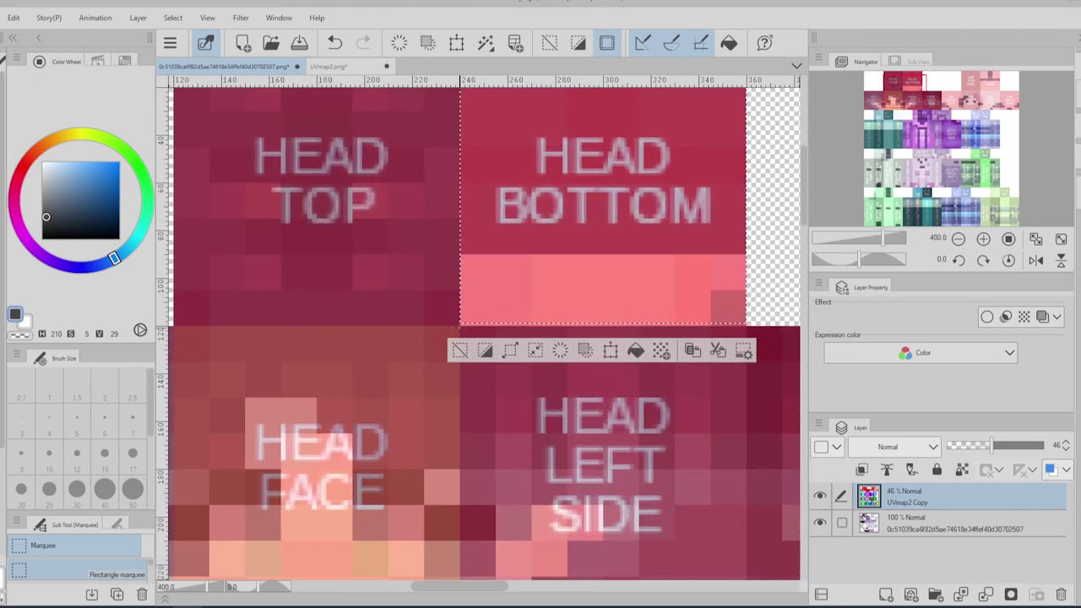
pyautogui.click(459, 326)
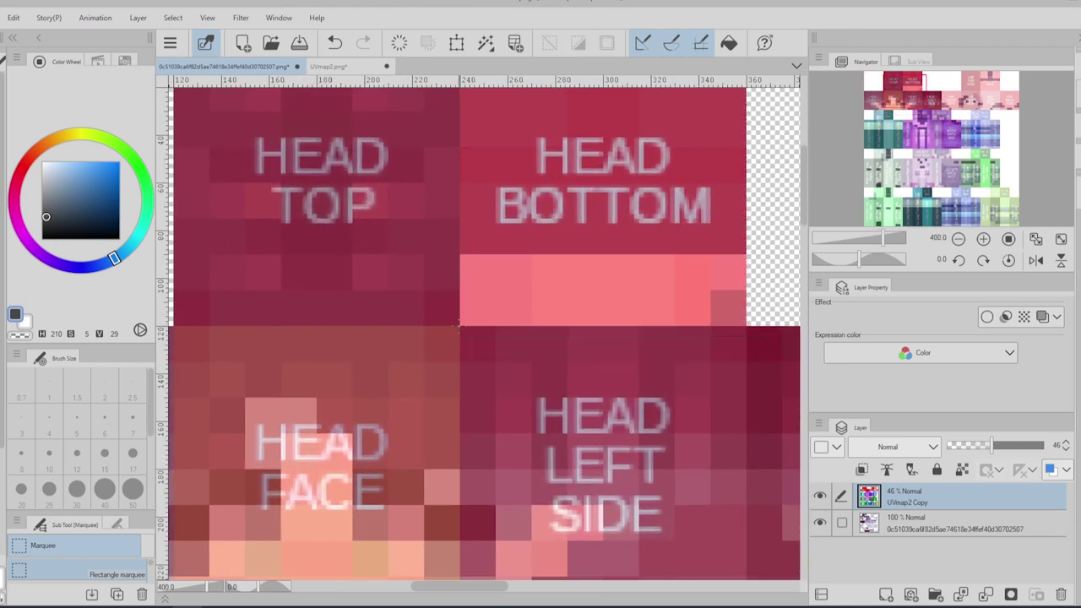
pyautogui.moveTo(459, 326); pyautogui.dragTo(747, 136)
# - Rotate the selected HEAD BOTTOM area of the skin layer by 180 degrees, apply the transform and clear the selection
pyautogui.click(934, 524)
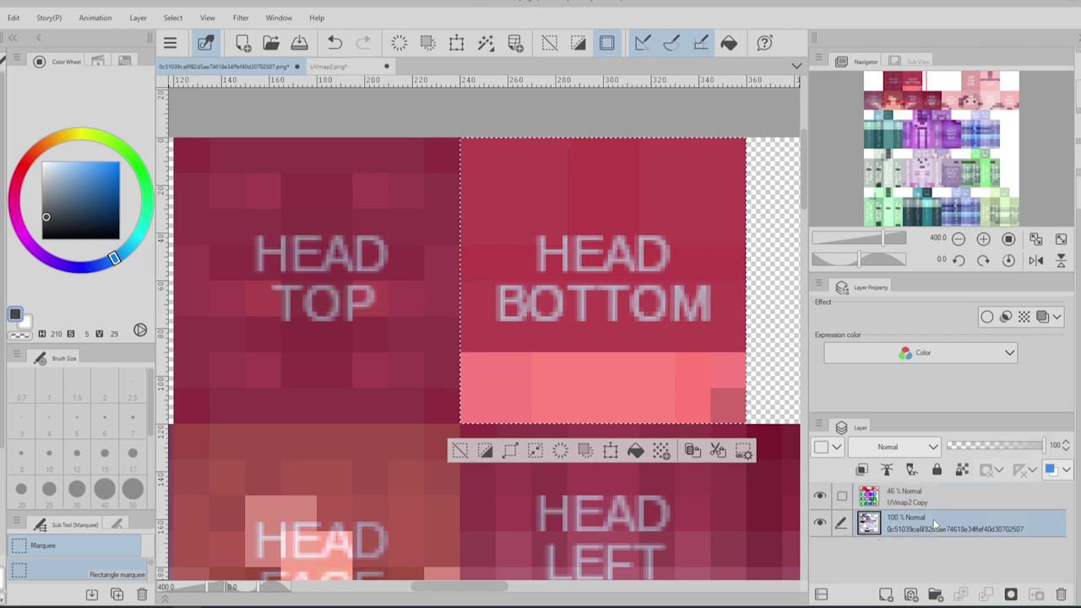
pyautogui.click(611, 450)
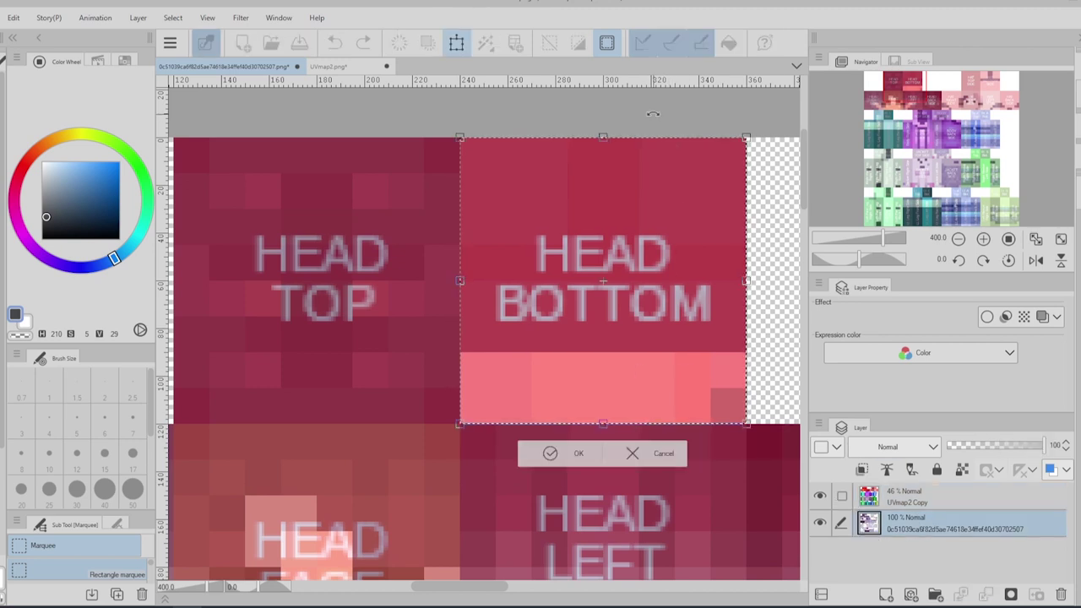
pyautogui.moveTo(652, 113); pyautogui.dragTo(568, 447)
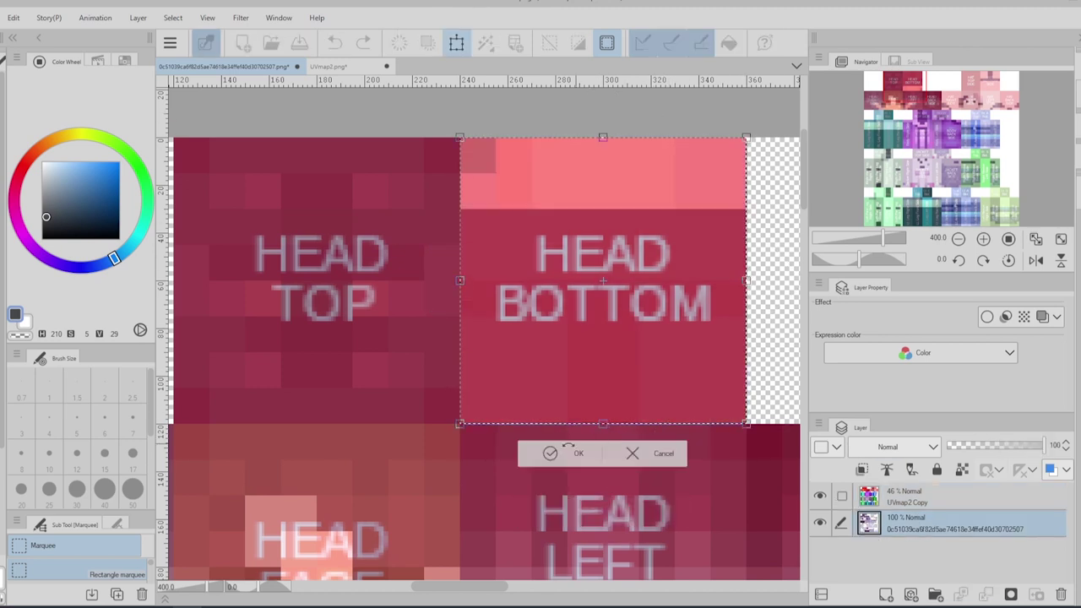
pyautogui.click(570, 452)
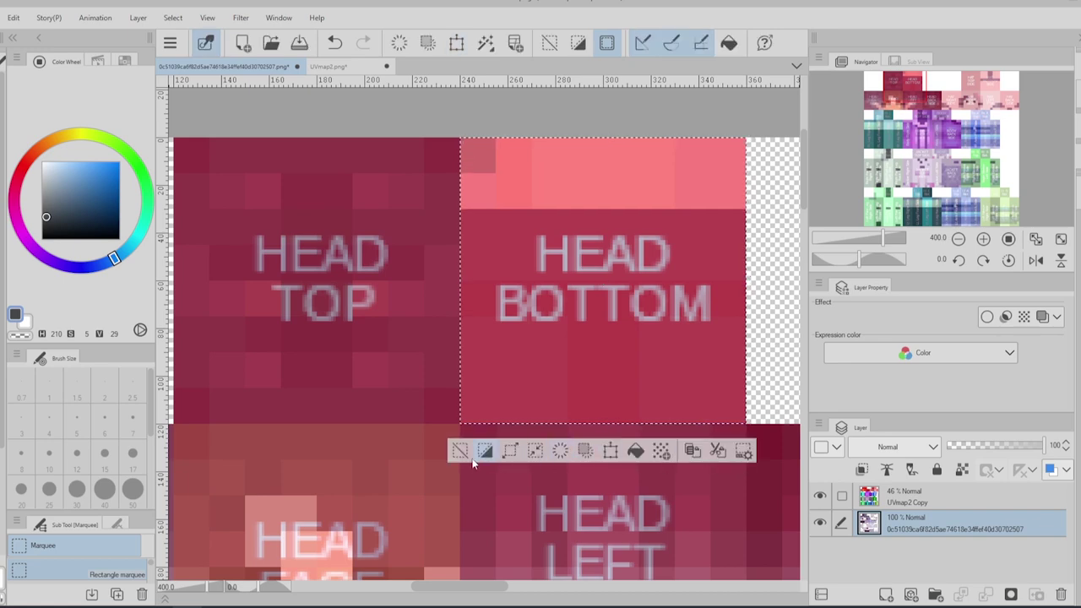
pyautogui.click(459, 452)
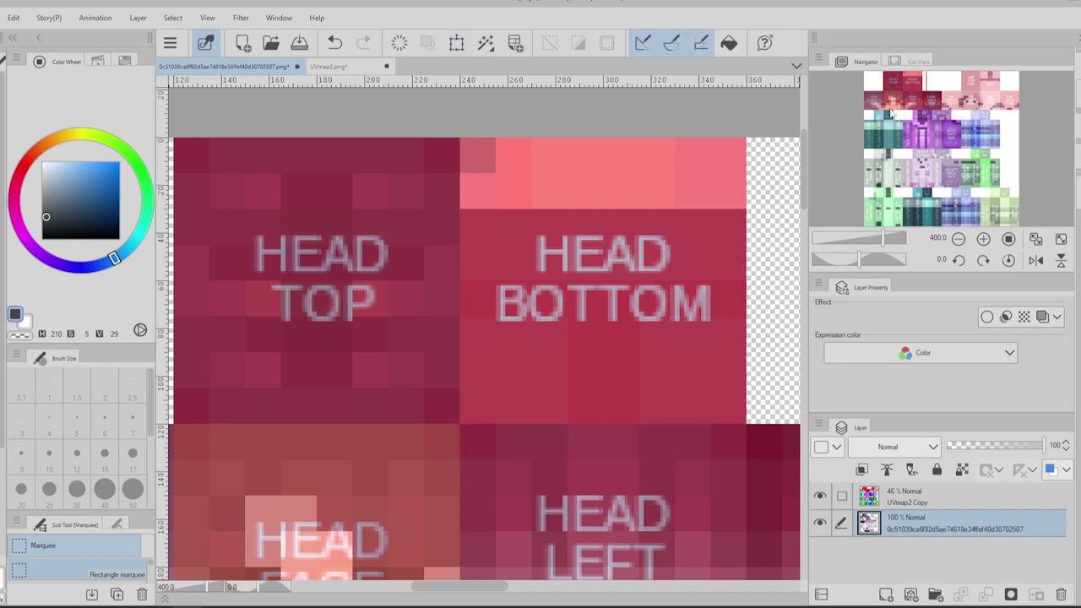
# - Hide the UVmap2 Copy layer and check the edited skin
pyautogui.moveTo(898, 95)
pyautogui.mouseDown()
pyautogui.moveTo(905, 142)
pyautogui.moveTo(884, 95)
pyautogui.moveTo(890, 102)
pyautogui.mouseUp()
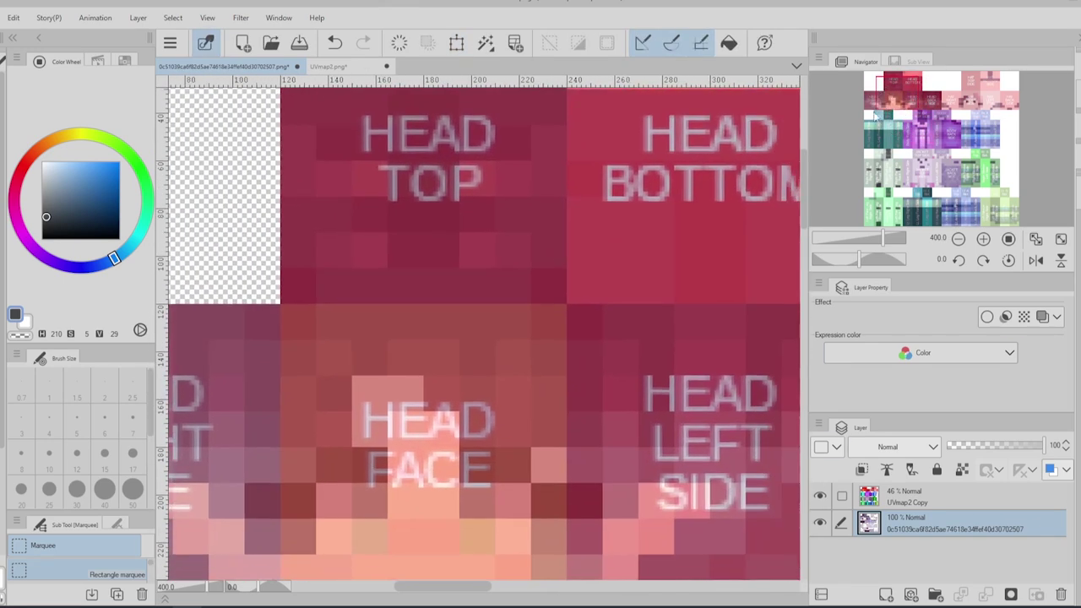
pyautogui.scroll(-4, 538, 279)
pyautogui.click(820, 495)
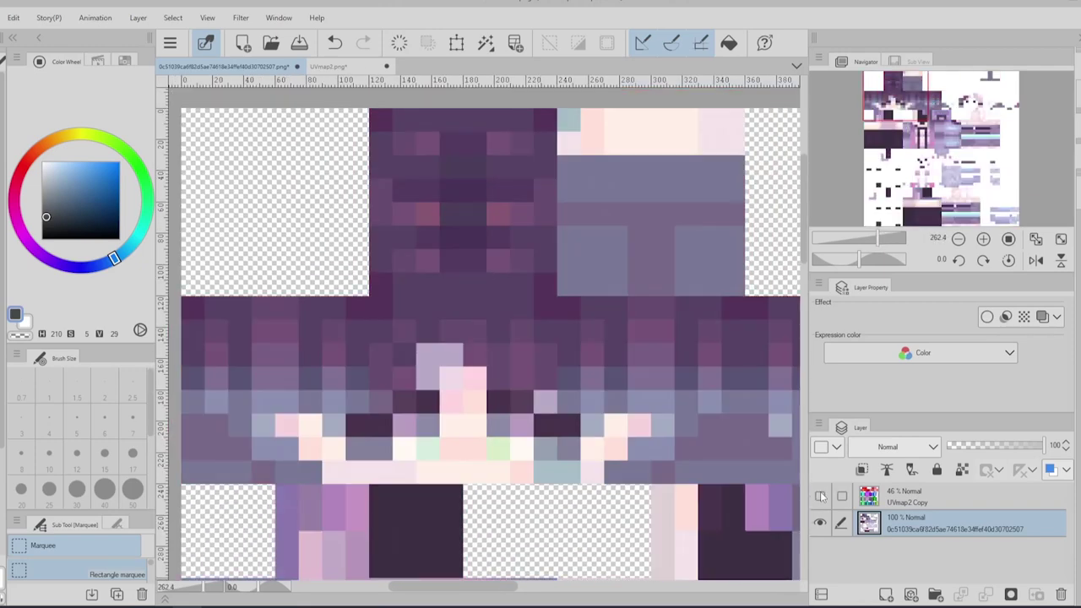
pyautogui.scroll(-6, 651, 478)
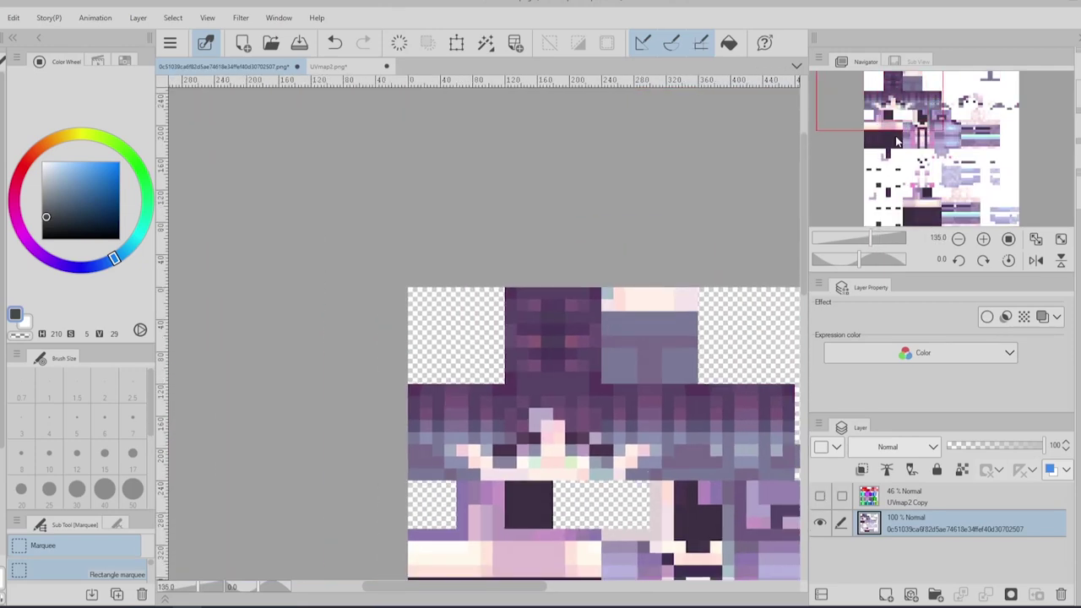
pyautogui.moveTo(895, 107); pyautogui.dragTo(905, 153)
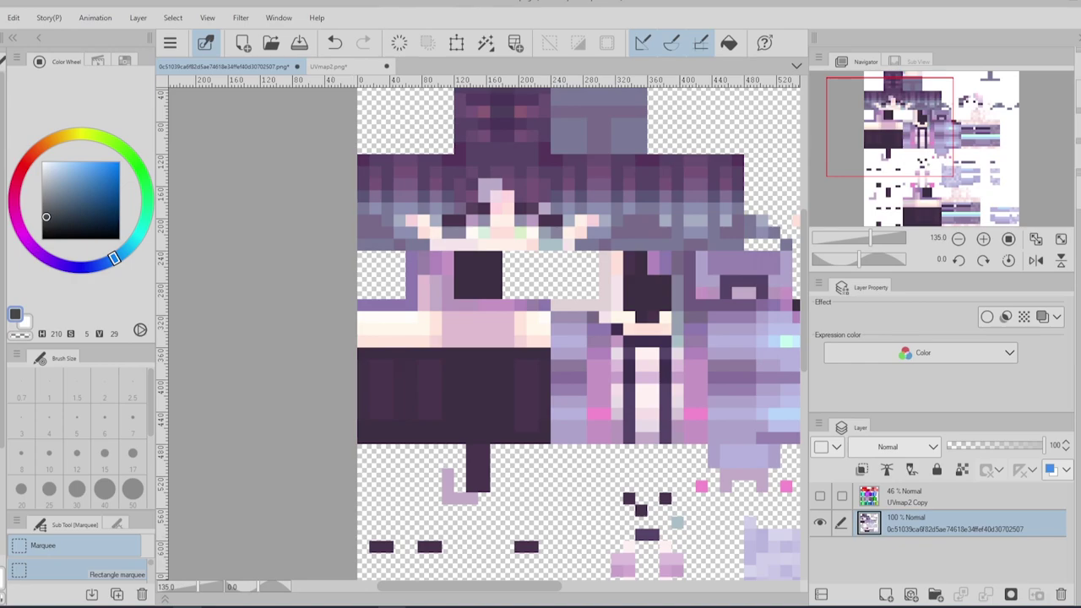
# - Switch to Unity and examine the textured avatar from the front and the sides
pyautogui.moveTo(394, 607)
pyautogui.click(395, 574)
pyautogui.scroll(-6, 566, 304)
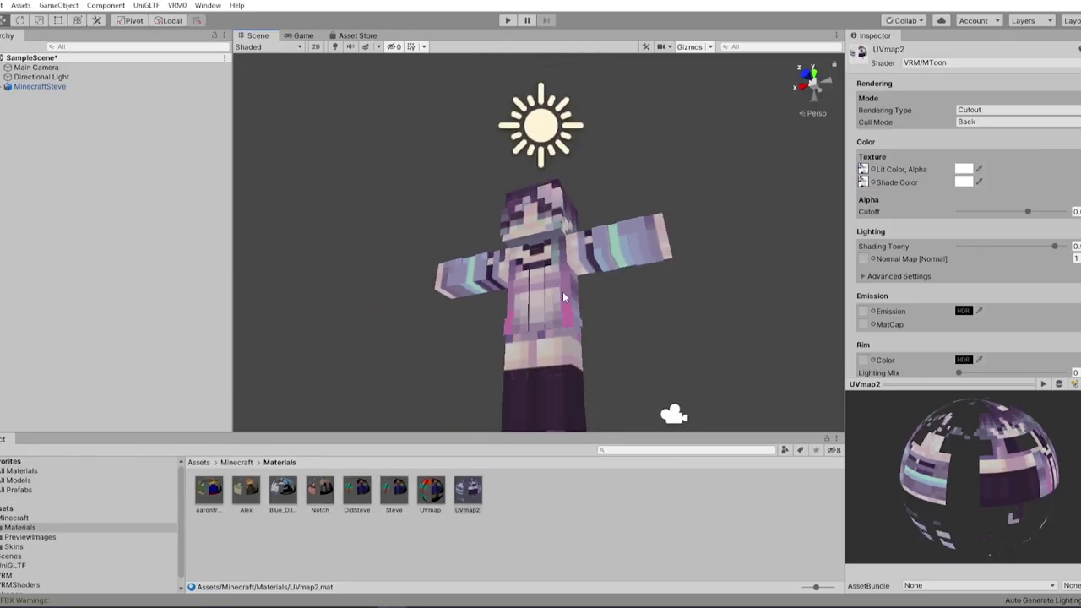
pyautogui.moveTo(566, 301); pyautogui.dragTo(542, 338, button='right')
pyautogui.moveTo(543, 338)
pyautogui.mouseDown(button='middle')
pyautogui.moveTo(485, 262)
pyautogui.moveTo(529, 342)
pyautogui.mouseUp(button='middle')
pyautogui.moveTo(530, 342); pyautogui.dragTo(601, 371, button='right')
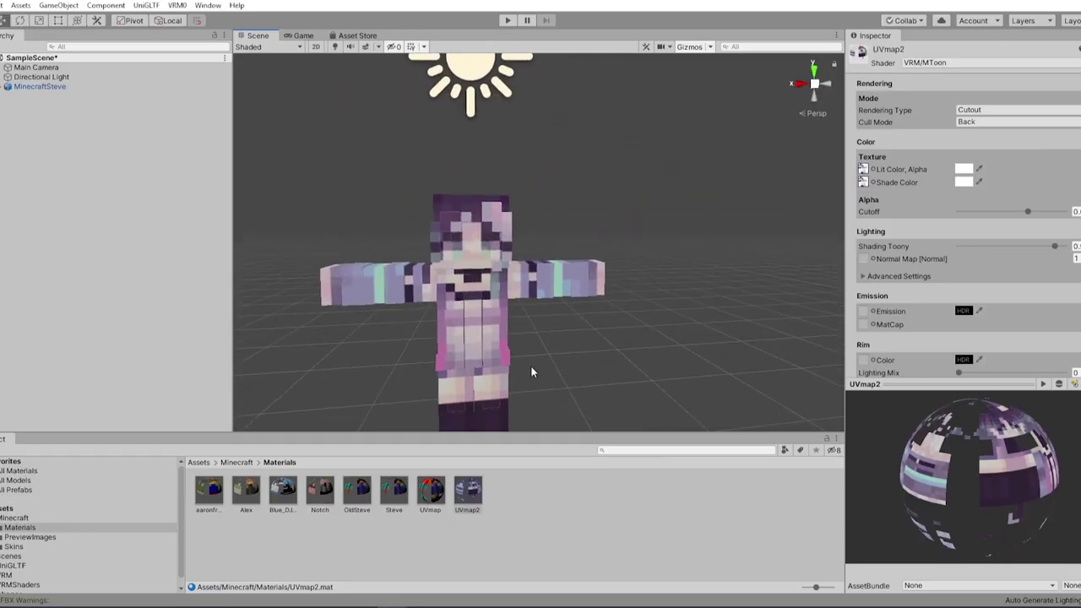
pyautogui.moveTo(530, 365); pyautogui.dragTo(506, 326, button='middle')
pyautogui.moveTo(506, 326); pyautogui.dragTo(455, 323, button='right')
pyautogui.moveTo(518, 324); pyautogui.dragTo(536, 325, button='middle')
pyautogui.moveTo(535, 324); pyautogui.dragTo(565, 326, button='right')
pyautogui.moveTo(517, 326); pyautogui.dragTo(579, 328, button='middle')
pyautogui.moveTo(579, 328); pyautogui.dragTo(676, 328, button='right')
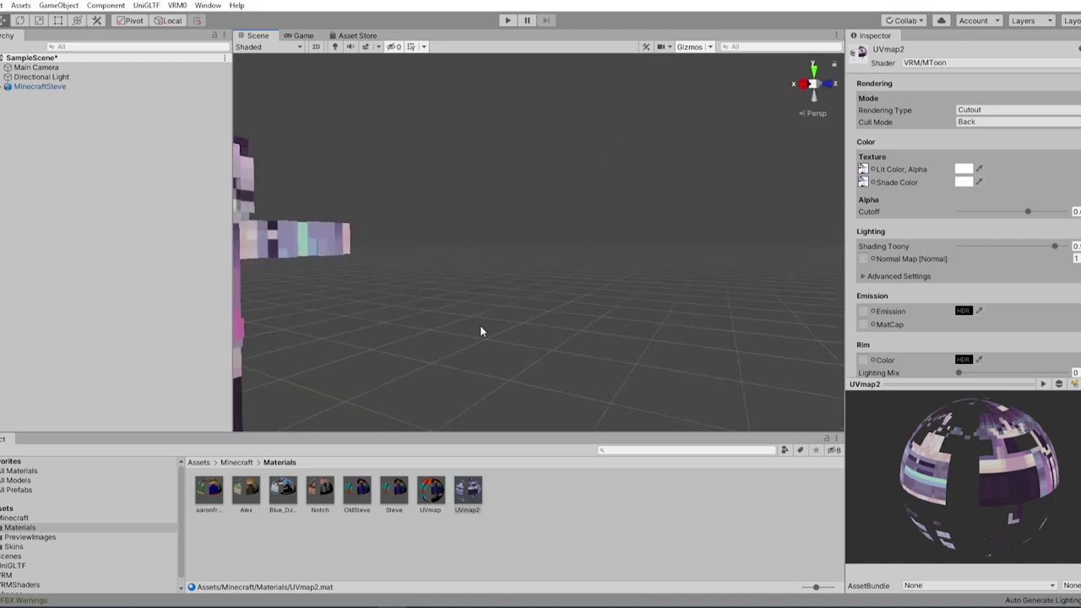
# - Examine the textured avatar's arm, side and body from several angles in the scene
pyautogui.moveTo(480, 330); pyautogui.dragTo(519, 324, button='middle')
pyautogui.moveTo(518, 324); pyautogui.dragTo(632, 320, button='right')
pyautogui.moveTo(632, 321); pyautogui.dragTo(516, 333, button='middle')
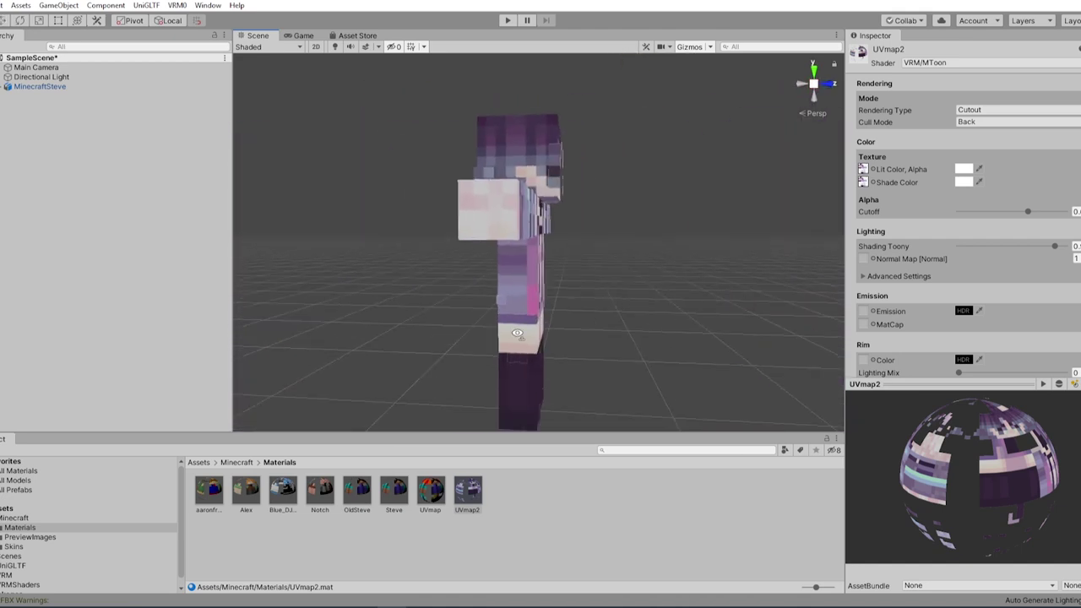
pyautogui.moveTo(515, 333); pyautogui.dragTo(650, 324, button='right')
pyautogui.moveTo(650, 325); pyautogui.dragTo(536, 315, button='middle')
pyautogui.moveTo(535, 315)
pyautogui.keyDown('alt'); pyautogui.mouseDown()
pyautogui.moveTo(495, 313)
pyautogui.moveTo(529, 290)
pyautogui.moveTo(495, 294)
pyautogui.moveTo(518, 307)
pyautogui.mouseUp(); pyautogui.keyUp('alt')
pyautogui.moveTo(518, 306); pyautogui.dragTo(533, 312, button='right')
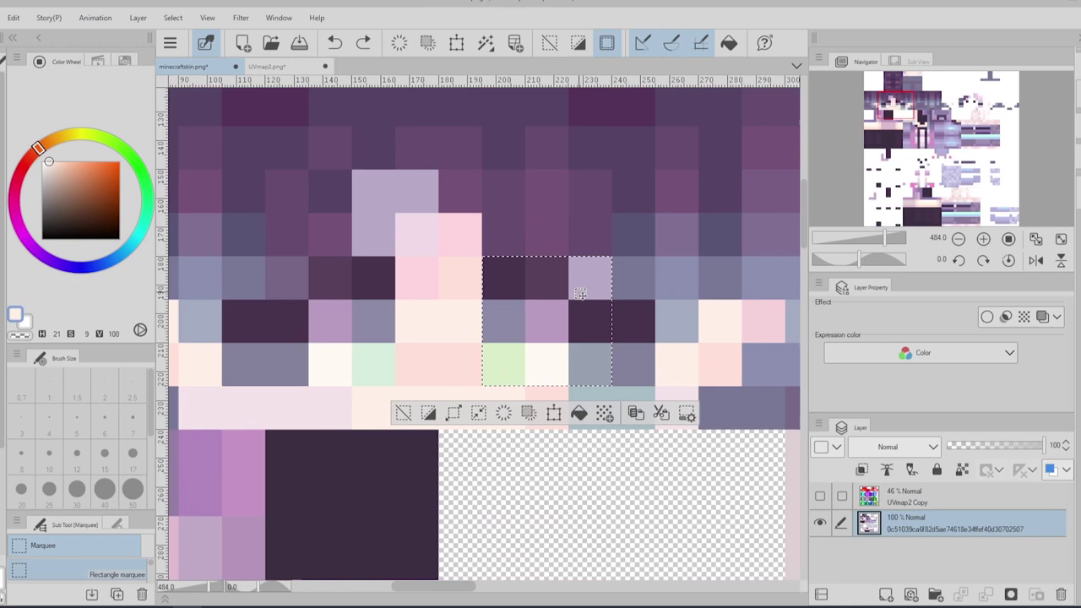
# - Switch to Clip Studio Paint and crop the skin canvas to the selected three-by-three-square eye area
pyautogui.scroll(2, 580, 293)
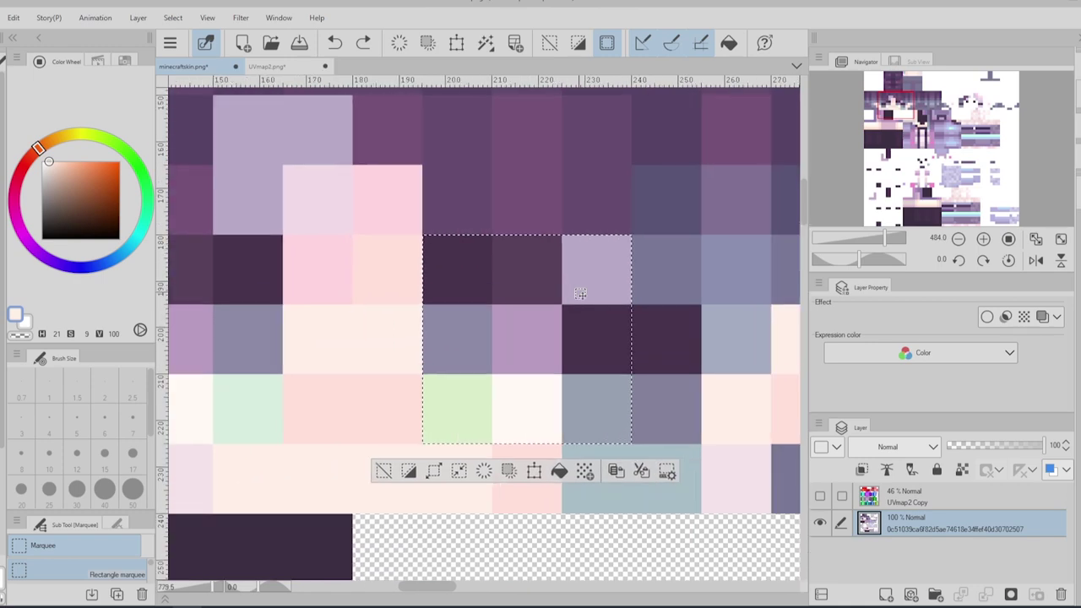
pyautogui.click(95, 17)
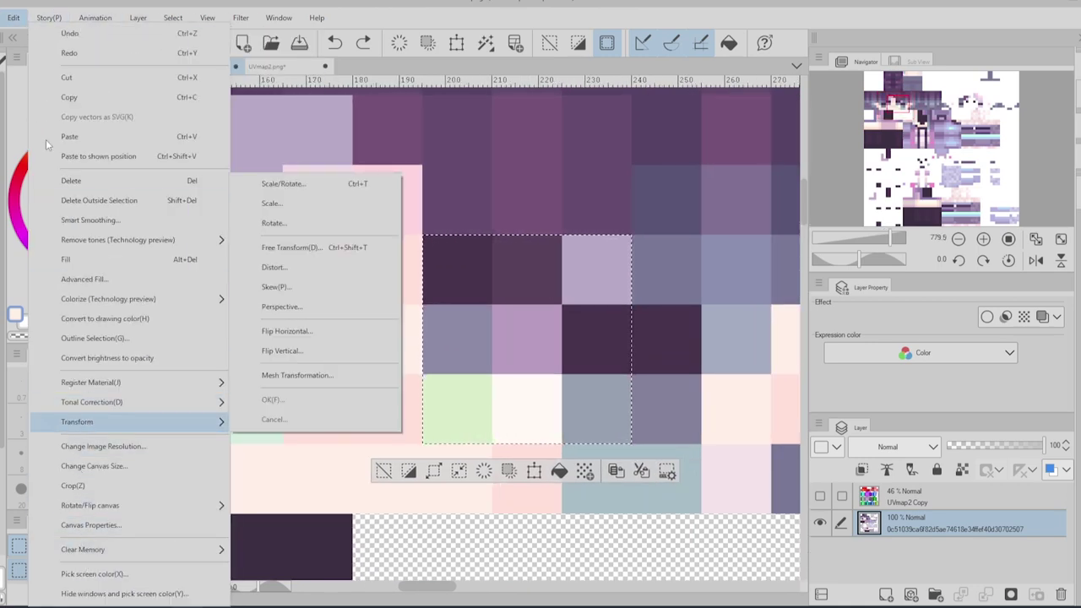
pyautogui.click(98, 488)
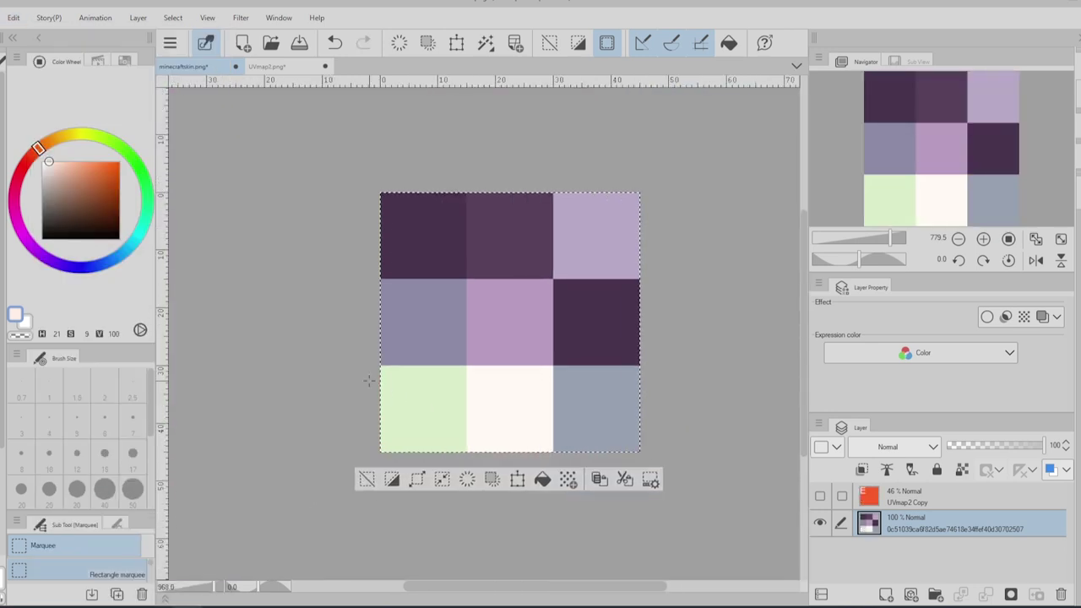
pyautogui.scroll(1, 369, 381)
# - Add a layer above the skin and cover the upper two rows of the eye with the pale skin tone
pyautogui.click(886, 597)
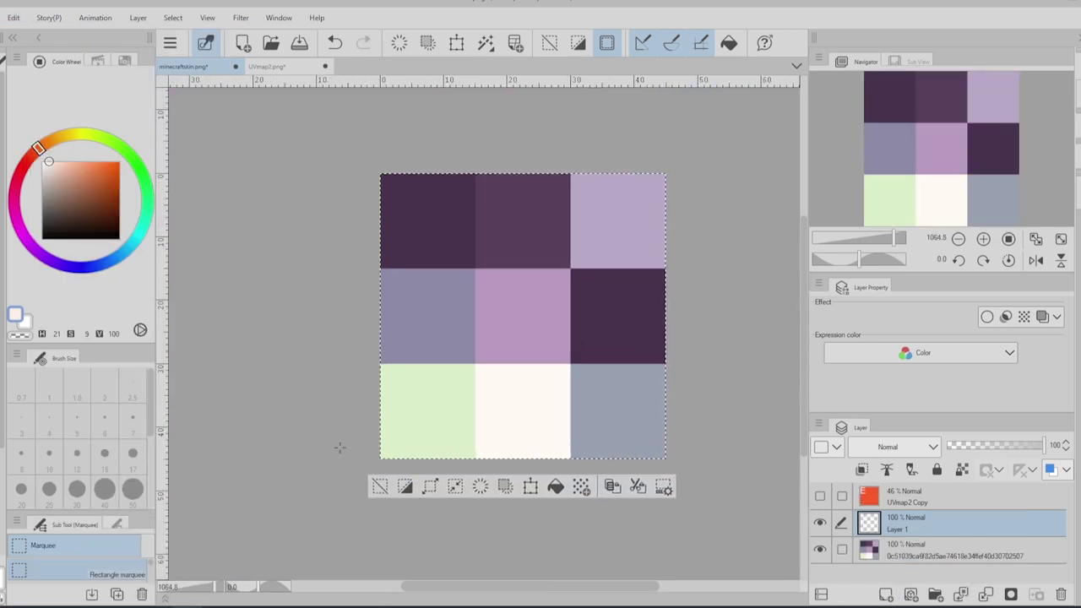
pyautogui.click(321, 381)
pyautogui.keyDown('alt'); pyautogui.click(524, 224); pyautogui.keyUp('alt')
# - Copy the two dark eyelash squares from the skin layer and move the pasted copy down to the bottom row
pyautogui.moveTo(342, 161); pyautogui.dragTo(570, 269)
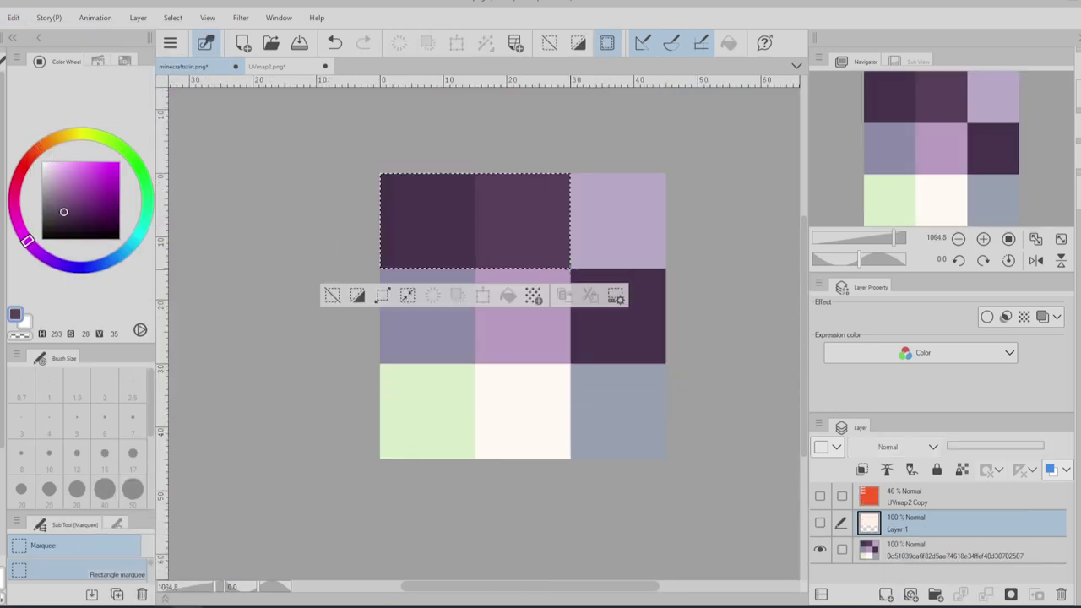
pyautogui.click(954, 550)
pyautogui.hotkey('ctrl', 'c')
pyautogui.hotkey('ctrl', 'v')
pyautogui.press('k')
pyautogui.moveTo(524, 232); pyautogui.dragTo(524, 422)
# - Show Layer 1, duplicate the pasted eyelash layer and shift the duplicate sideways to complete the dark bottom row
pyautogui.click(820, 523)
pyautogui.rightClick(900, 554)
pyautogui.click(976, 236)
pyautogui.moveTo(431, 412); pyautogui.dragTo(620, 412)
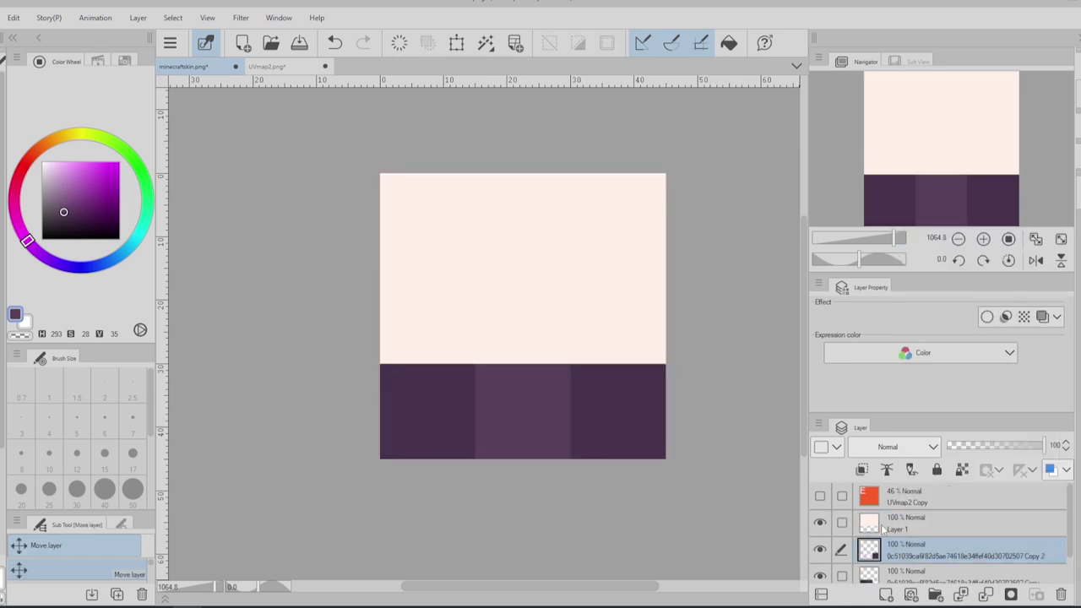
# - Fill the first two squares of Layer 1's top row with a darker pinkish skin tone
pyautogui.click(907, 524)
pyautogui.click(820, 523)
pyautogui.press('m')
pyautogui.moveTo(309, 140); pyautogui.dragTo(570, 268)
pyautogui.click(820, 522)
pyautogui.click(55, 167)
pyautogui.click(31, 154)
pyautogui.click(508, 296)
# - Lock Layer 1's transparent pixels and recolour the centre square in a near-white skin tone
pyautogui.click(1013, 445)
pyautogui.click(475, 361)
pyautogui.click(962, 470)
pyautogui.click(1043, 446)
pyautogui.keyDown('alt'); pyautogui.click(398, 350); pyautogui.keyUp('alt')
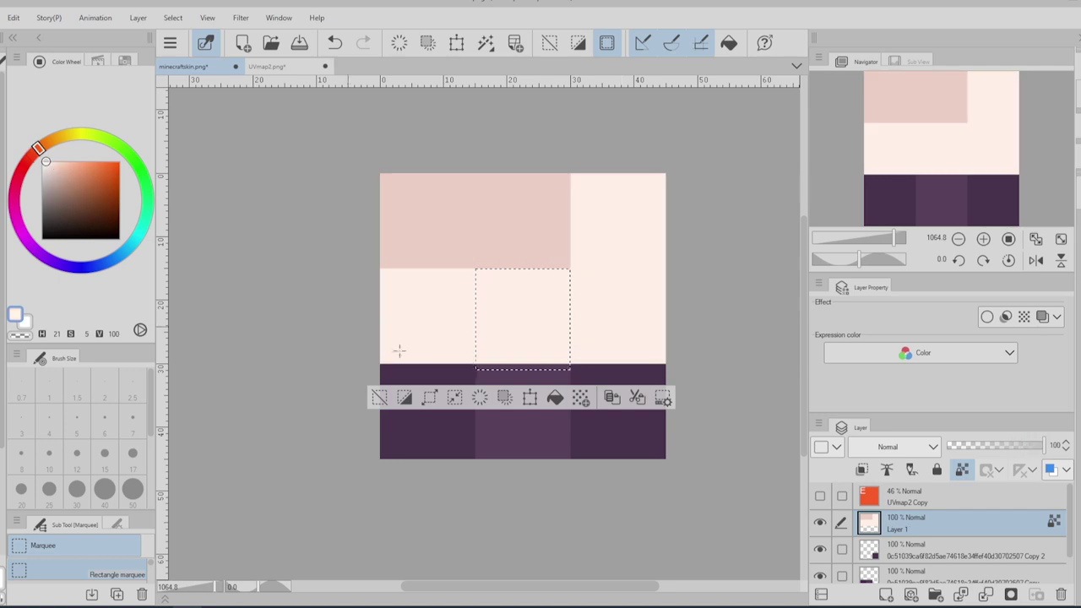
# - Fill the first square of the top row with a lighter pink (H 13, S 12, V 96)
pyautogui.keyDown('alt'); pyautogui.click(424, 242); pyautogui.keyUp('alt')
pyautogui.click(51, 165)
pyautogui.click(1005, 446)
pyautogui.moveTo(317, 152); pyautogui.dragTo(475, 269)
pyautogui.click(286, 294)
pyautogui.click(1044, 446)
# - Fill the last square of the middle row with the same light pink and clear the selection
pyautogui.moveTo(673, 370); pyautogui.dragTo(572, 285)
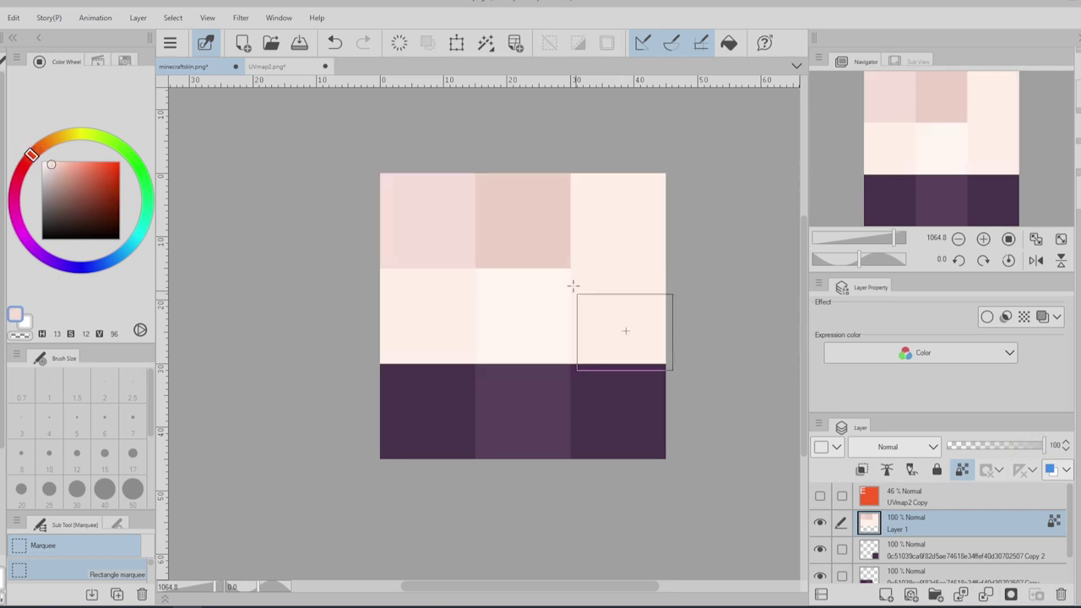
pyautogui.click(649, 397)
pyautogui.click(473, 396)
# - Save the closed-eye image as eyeclose
pyautogui.click(2, 17)
pyautogui.moveTo(87, 206)
pyautogui.click(766, 424)
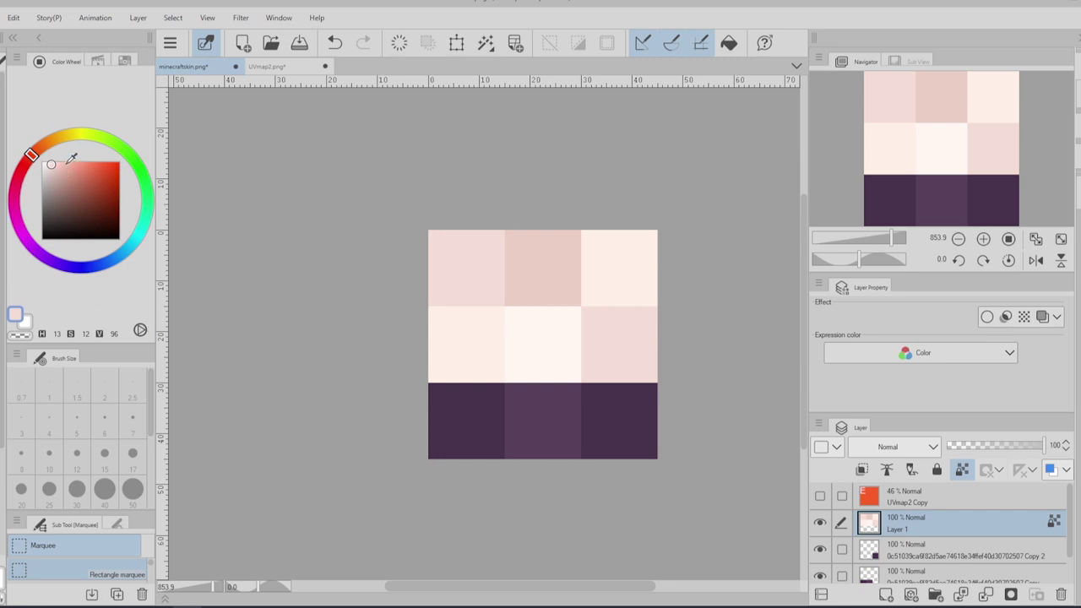
# - Fill the whole top row with a stronger pink (H 357, S 38, V 93) on a new layer
pyautogui.click(23, 174)
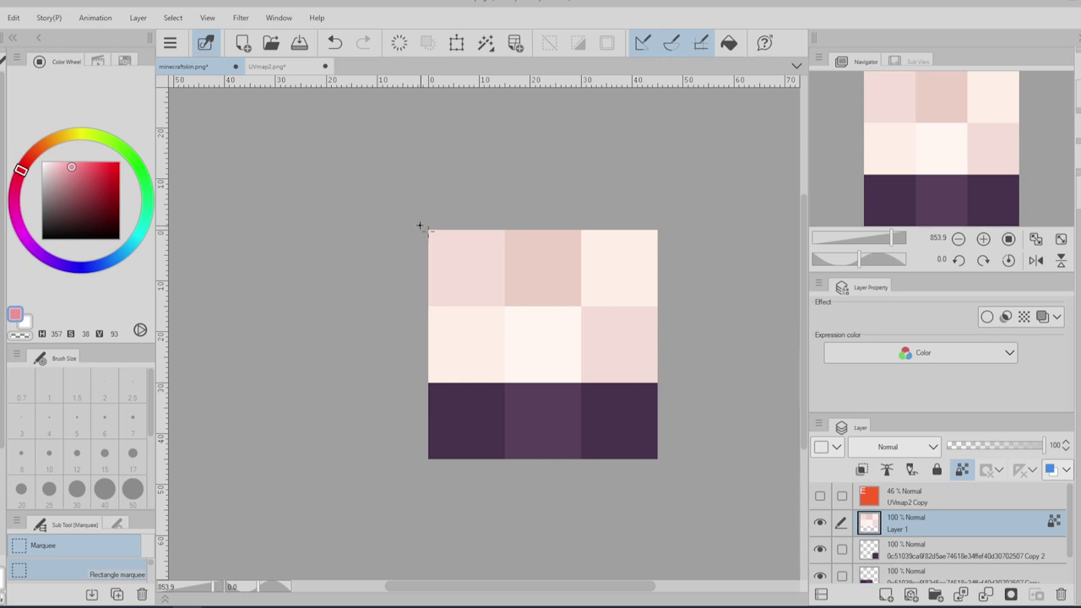
pyautogui.moveTo(420, 226); pyautogui.dragTo(664, 306)
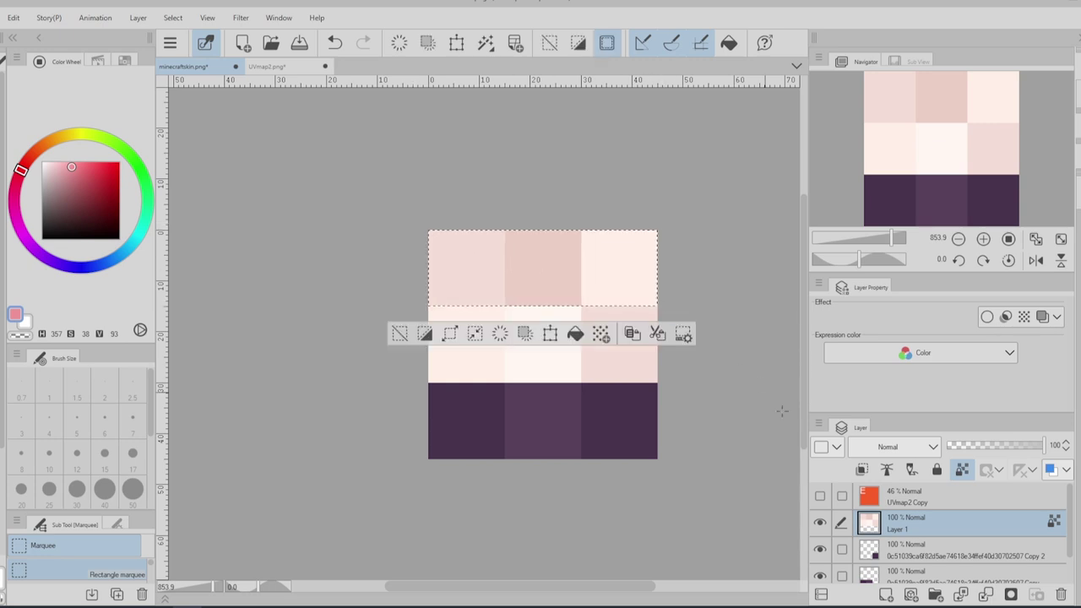
pyautogui.click(886, 593)
pyautogui.click(575, 333)
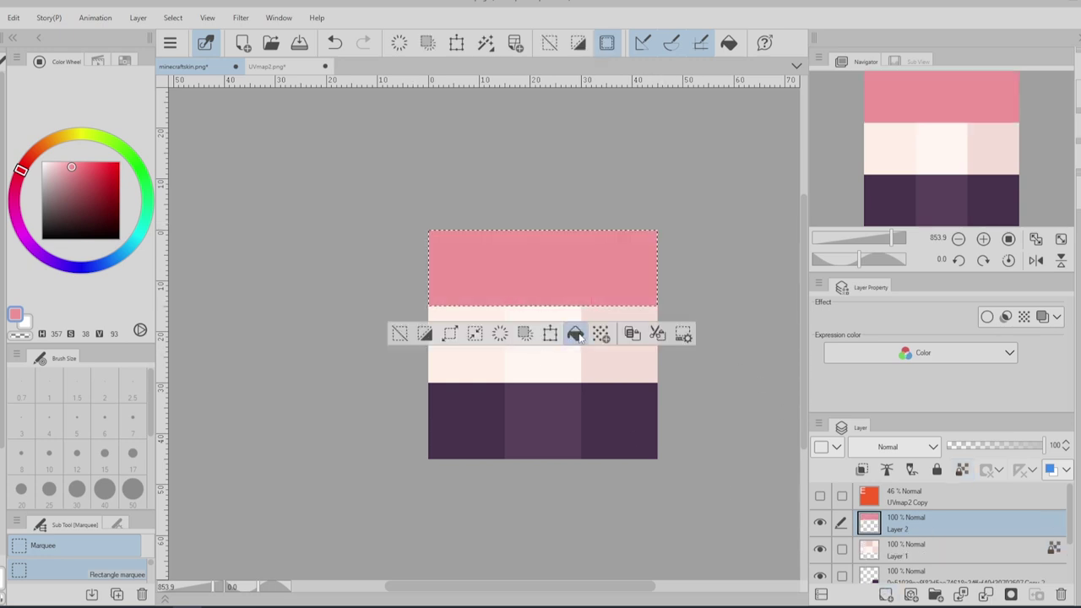
pyautogui.click(399, 335)
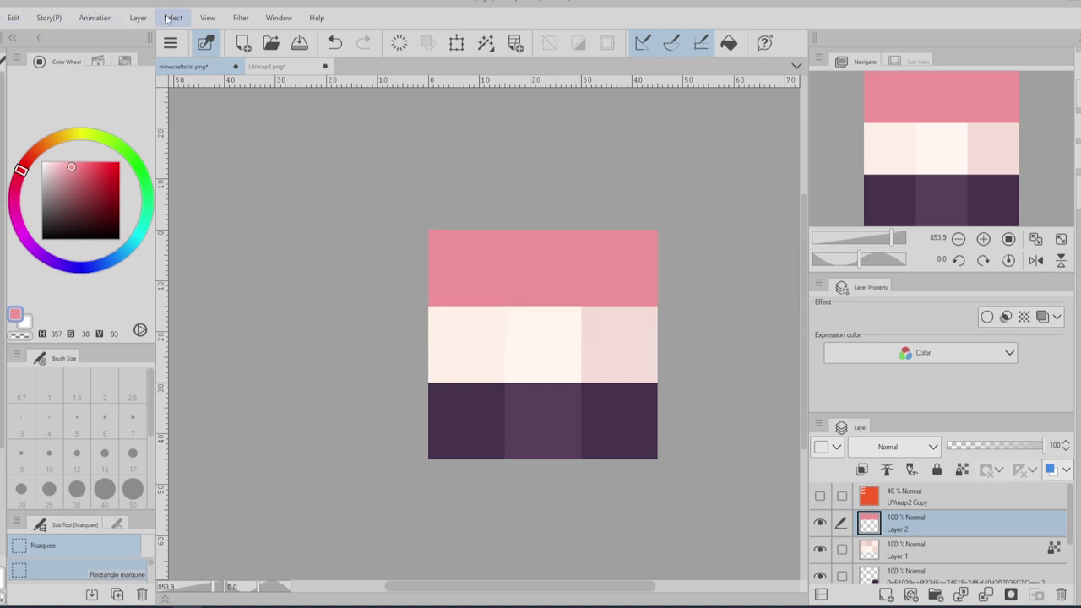
# - Restore the top-row selection, crop the canvas to the pink strip and save it as mouth
pyautogui.click(334, 42)
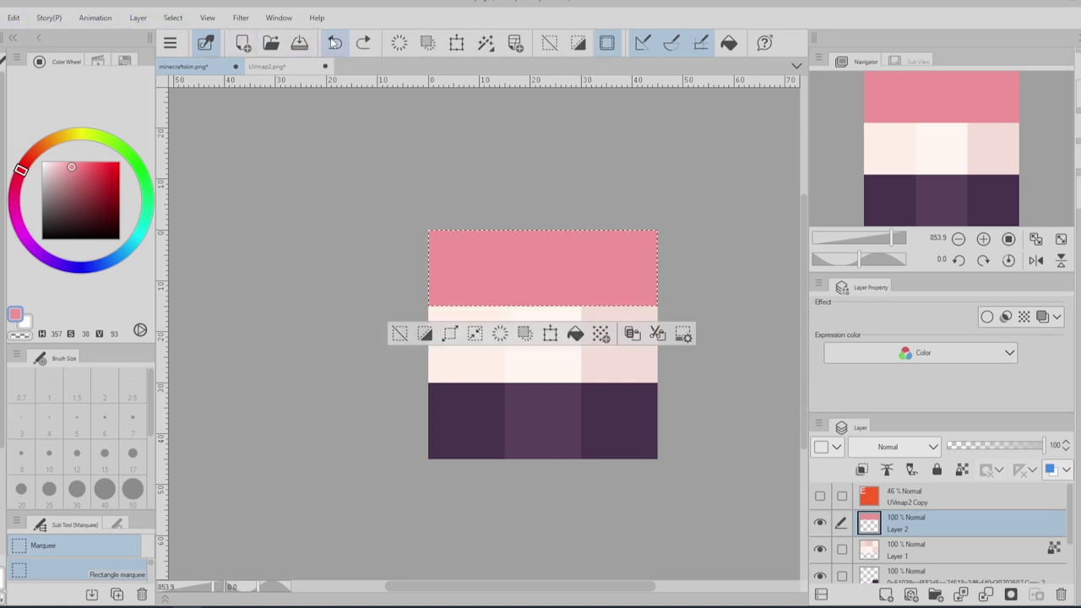
pyautogui.click(13, 17)
pyautogui.click(103, 485)
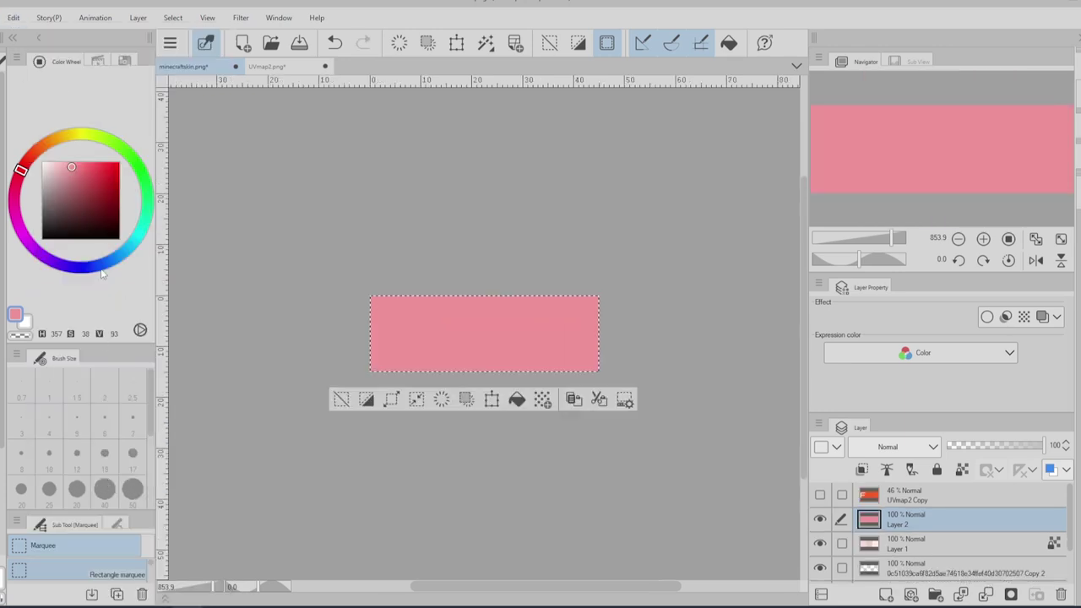
pyautogui.click(2, 15)
pyautogui.moveTo(174, 195)
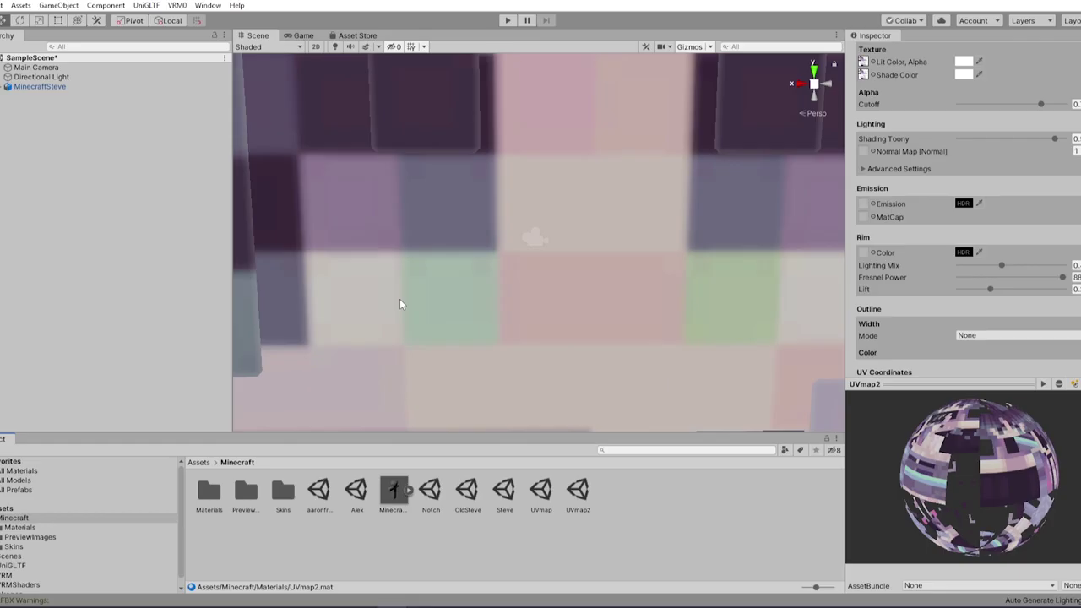
# - Switch to Unity, select the MinecraftSteve object and open the VRM 0 exporter for it
pyautogui.scroll(-3, 400, 299)
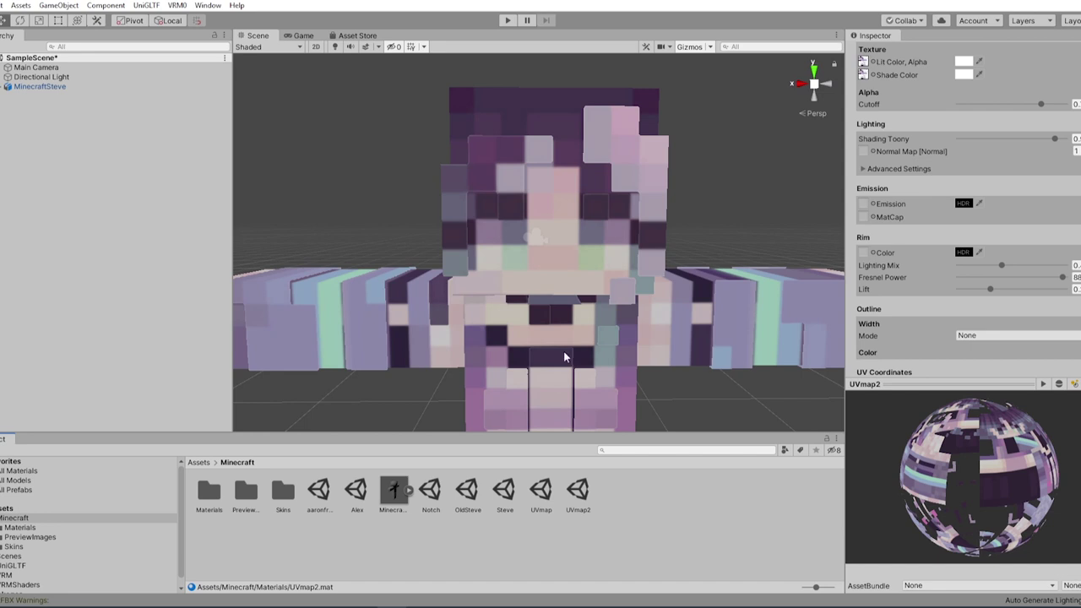
pyautogui.moveTo(564, 356); pyautogui.dragTo(551, 326, button='middle')
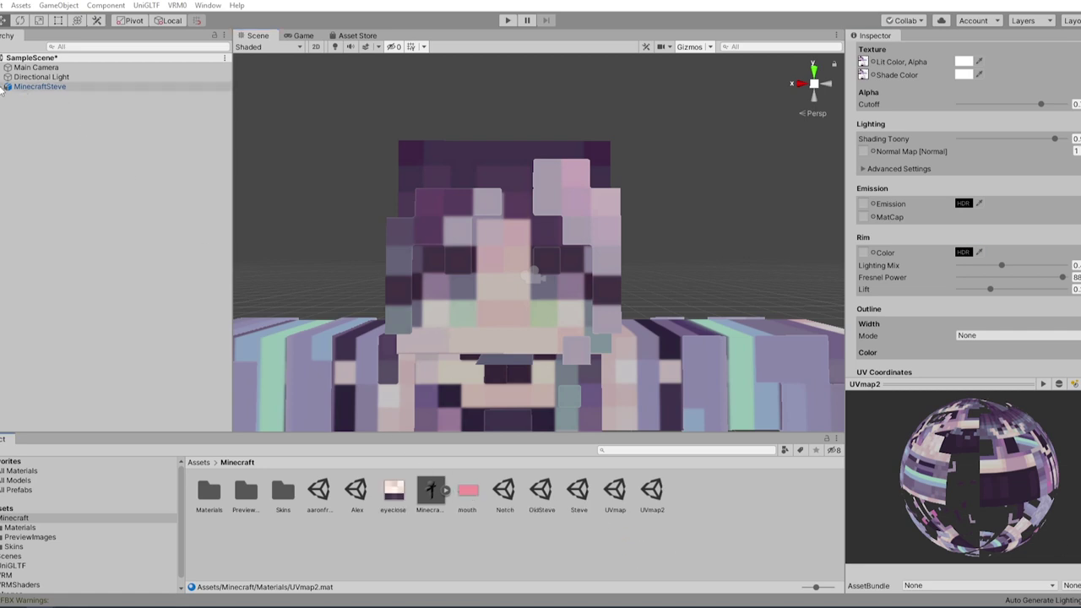
pyautogui.click(16, 545)
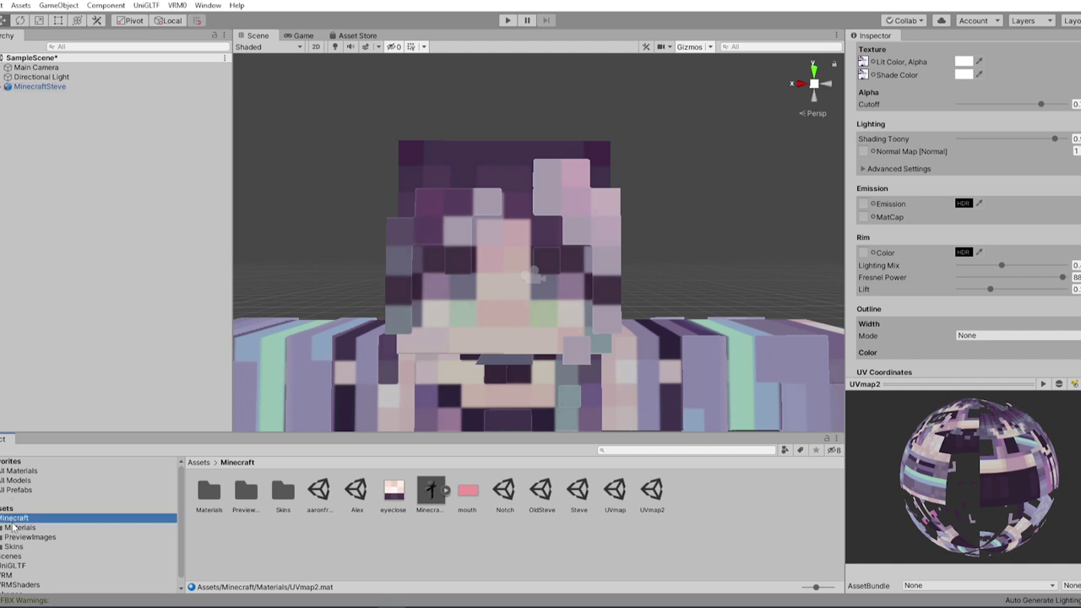
pyautogui.click(430, 490)
pyautogui.click(39, 86)
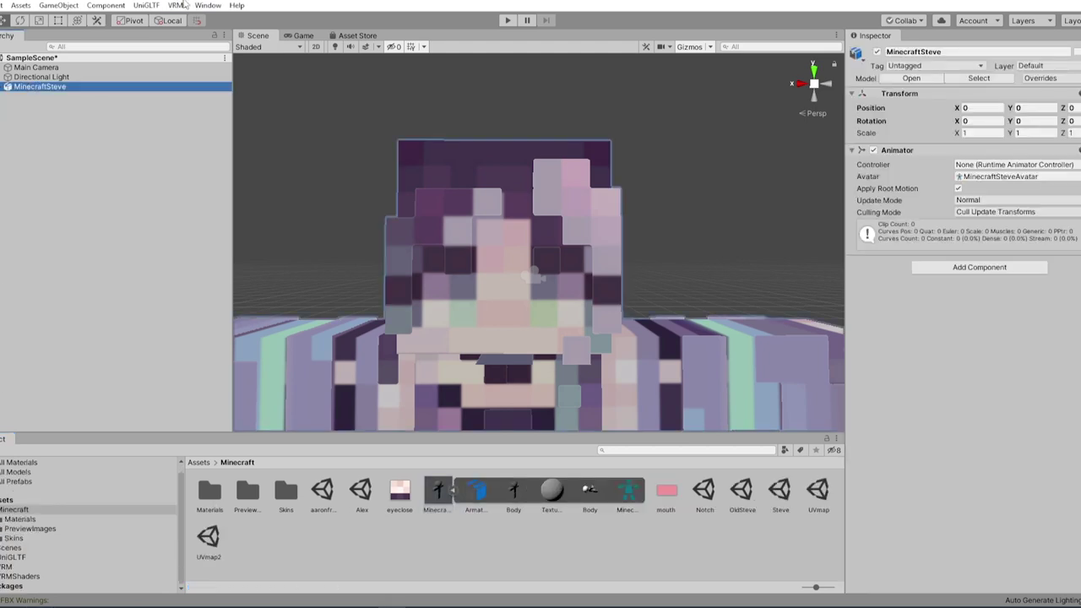
pyautogui.click(177, 5)
pyautogui.click(196, 33)
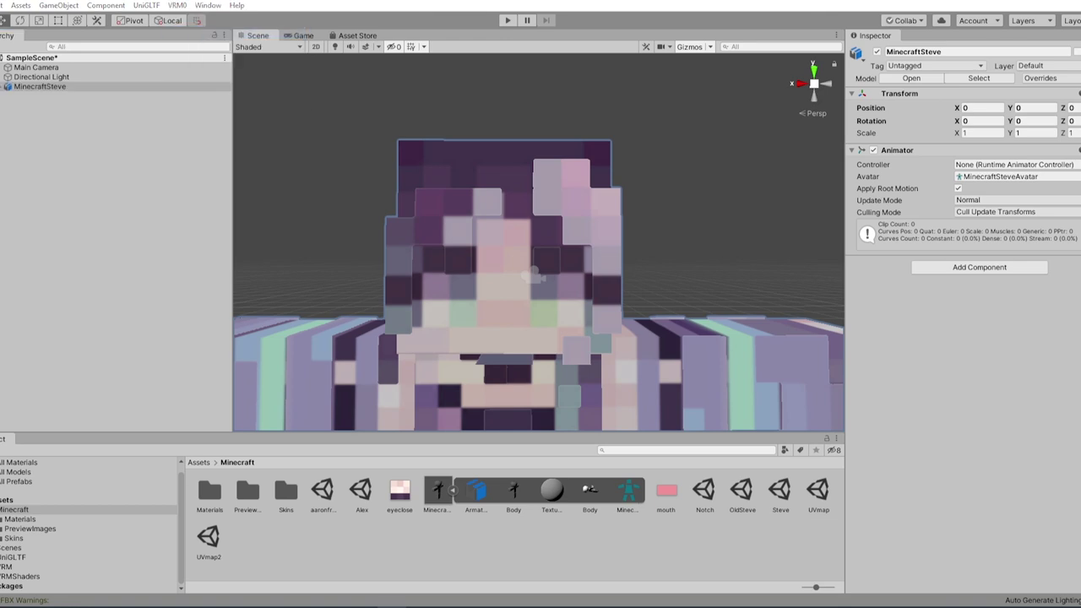
# - Export the avatar as argamaminecraft1 with the title Argama Minecraft 2023, version 2023 and the author's name filled in
pyautogui.click(387, 346)
pyautogui.write('Argama Min')
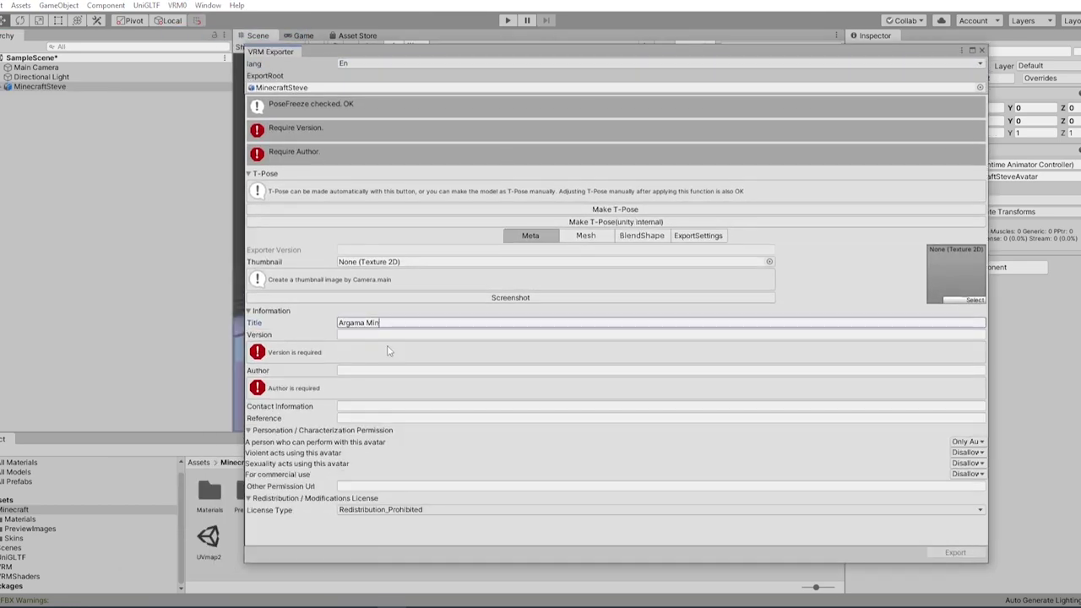
pyautogui.write('ecraft 2023')
pyautogui.click(399, 370)
pyautogui.write('2023')
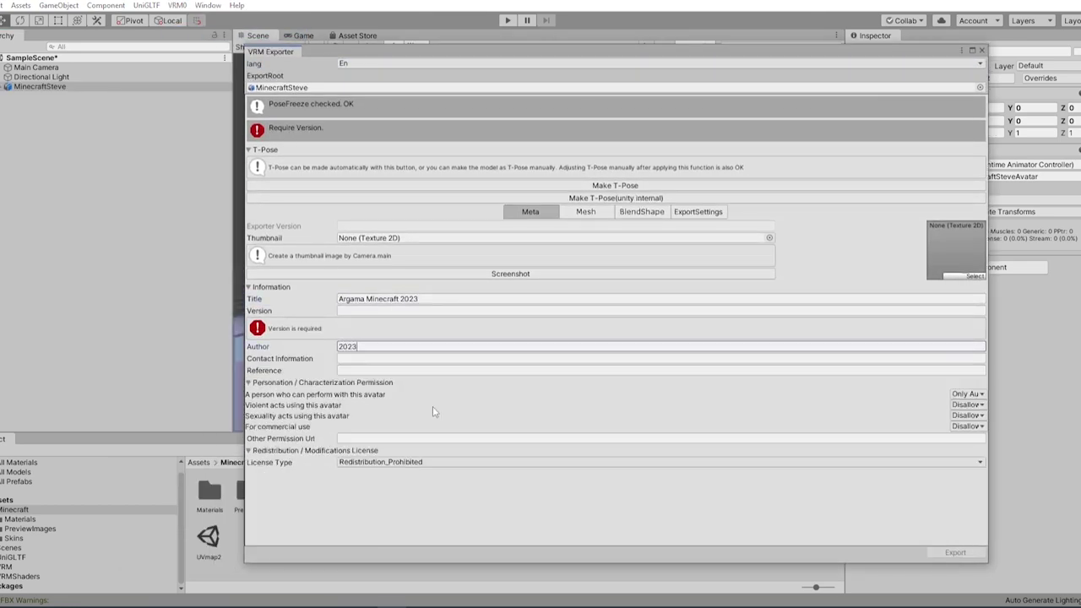
pyautogui.hotkey('ctrl', 'x')
pyautogui.click(659, 310)
pyautogui.hotkey('ctrl', 'v')
pyautogui.click(506, 304)
pyautogui.write('Argama')
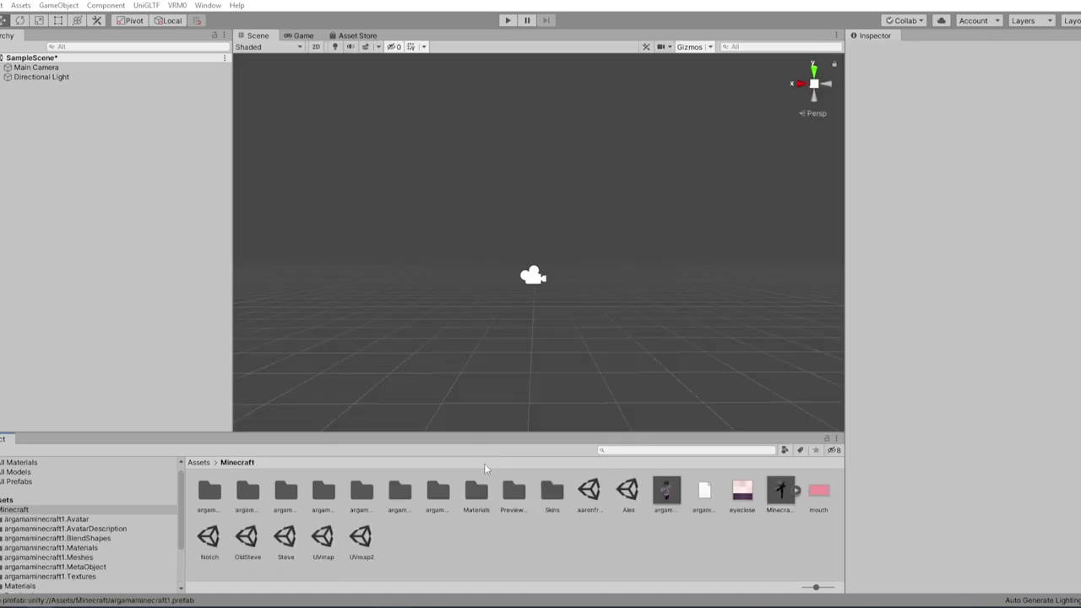
# - Add the argamaminecraft1 prefab to the scene and open its BlendShapes folder
pyautogui.moveTo(666, 491); pyautogui.dragTo(135, 254)
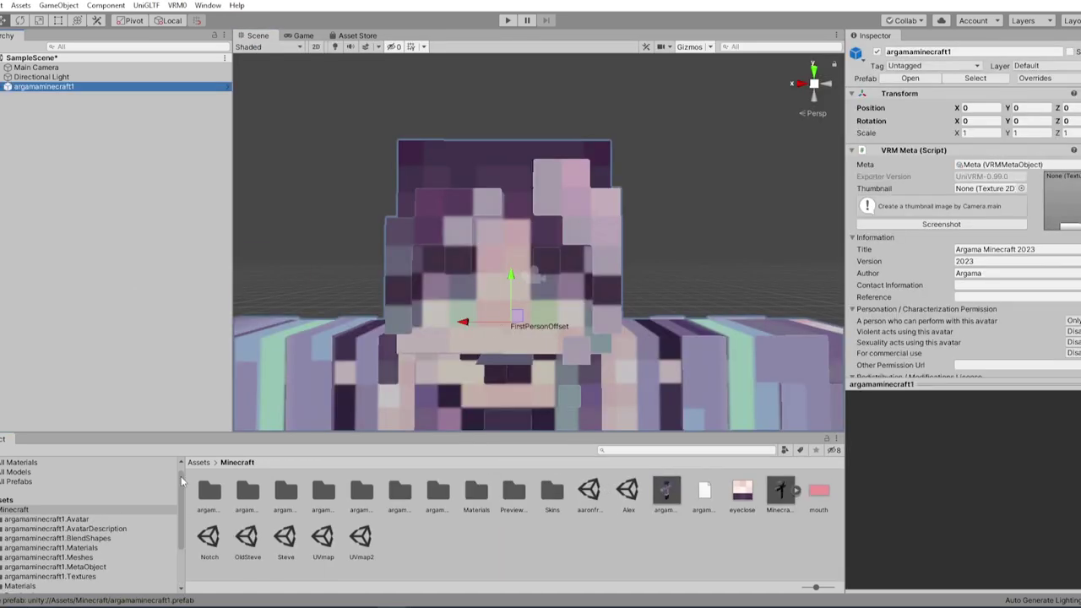
pyautogui.click(66, 529)
pyautogui.click(57, 538)
# - Open the A clip and the BlendShape asset, and examine the avatar's face in the preview
pyautogui.click(211, 492)
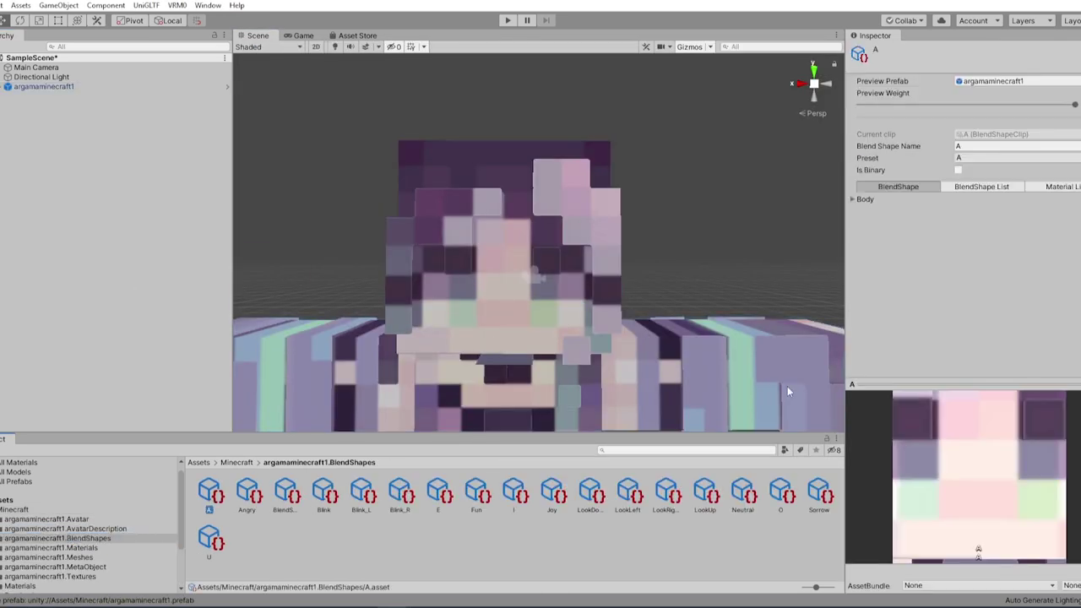
pyautogui.click(283, 493)
pyautogui.scroll(-7, 952, 448)
pyautogui.moveTo(953, 448)
pyautogui.mouseDown()
pyautogui.moveTo(943, 453)
pyautogui.moveTo(958, 442)
pyautogui.moveTo(954, 451)
pyautogui.mouseUp()
pyautogui.scroll(5, 960, 458)
pyautogui.scroll(5, 439, 250)
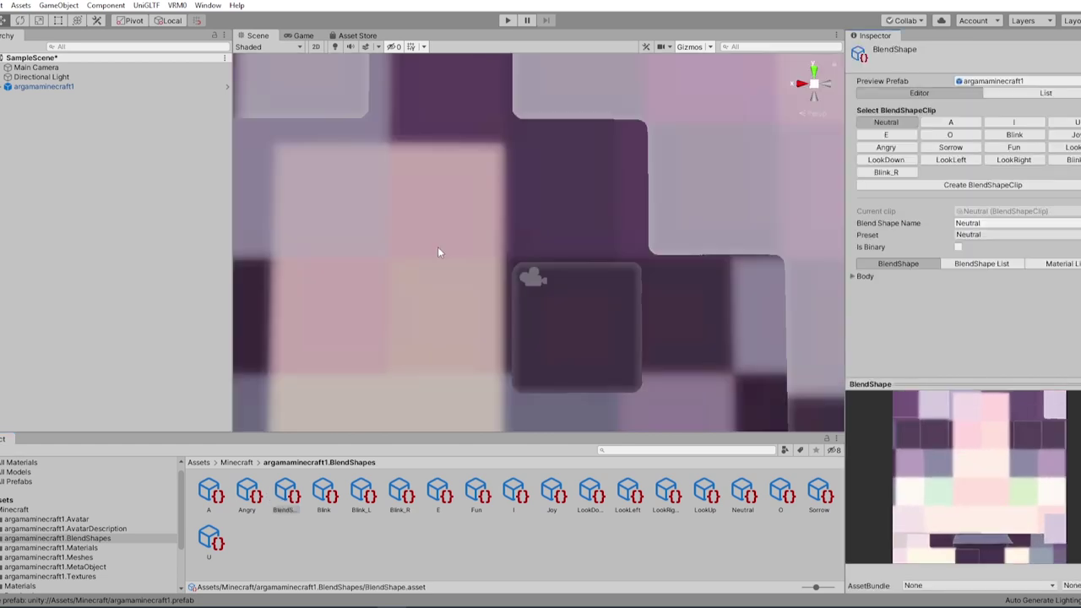
pyautogui.scroll(-5, 441, 255)
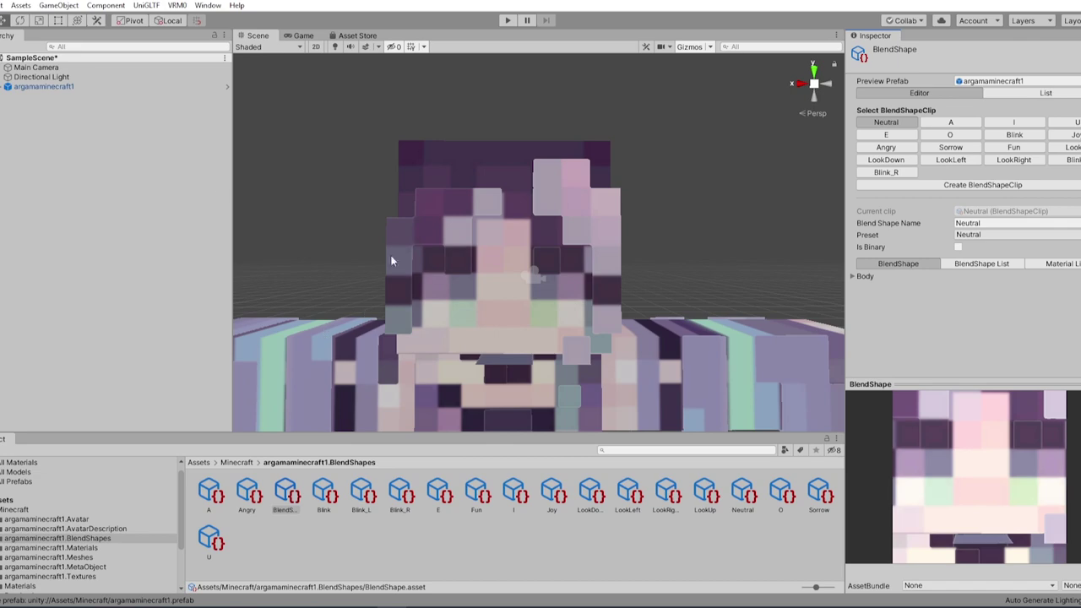
# - Open the argamaminecraft1 prefab asset for editing
pyautogui.rightClick(34, 86)
pyautogui.click(78, 194)
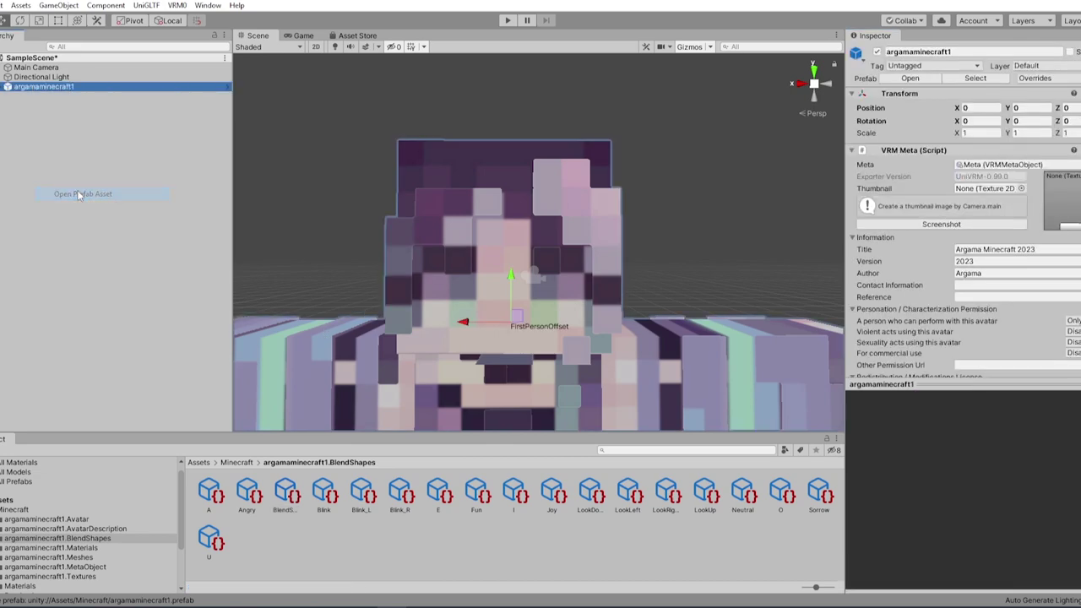
pyautogui.scroll(5, 479, 244)
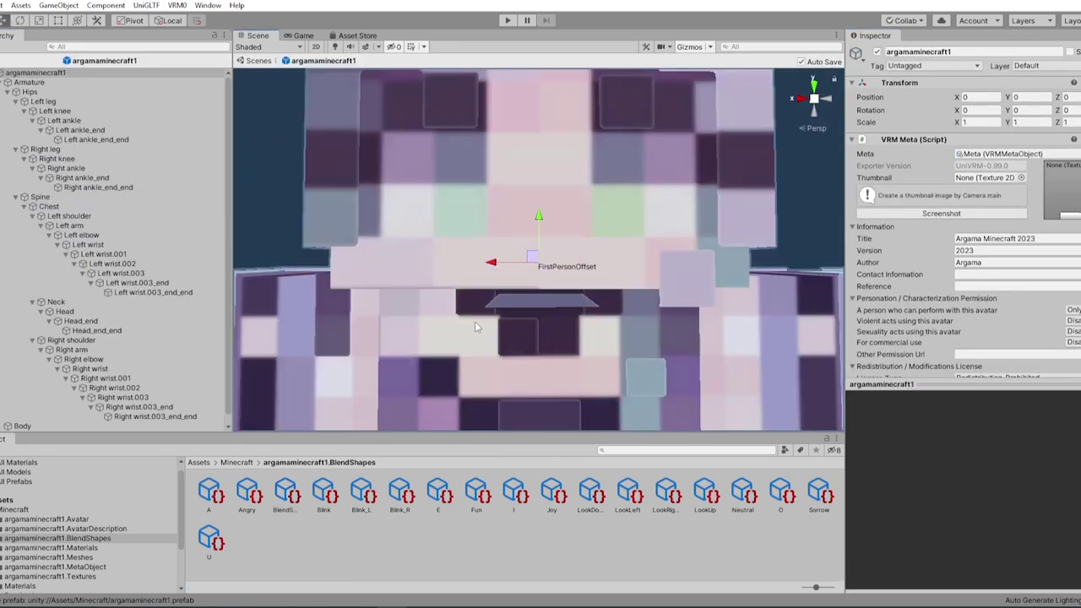
# - Add a 3D Plane as a child of the Head bone in the prefab
pyautogui.click(33, 217)
pyautogui.click(65, 235)
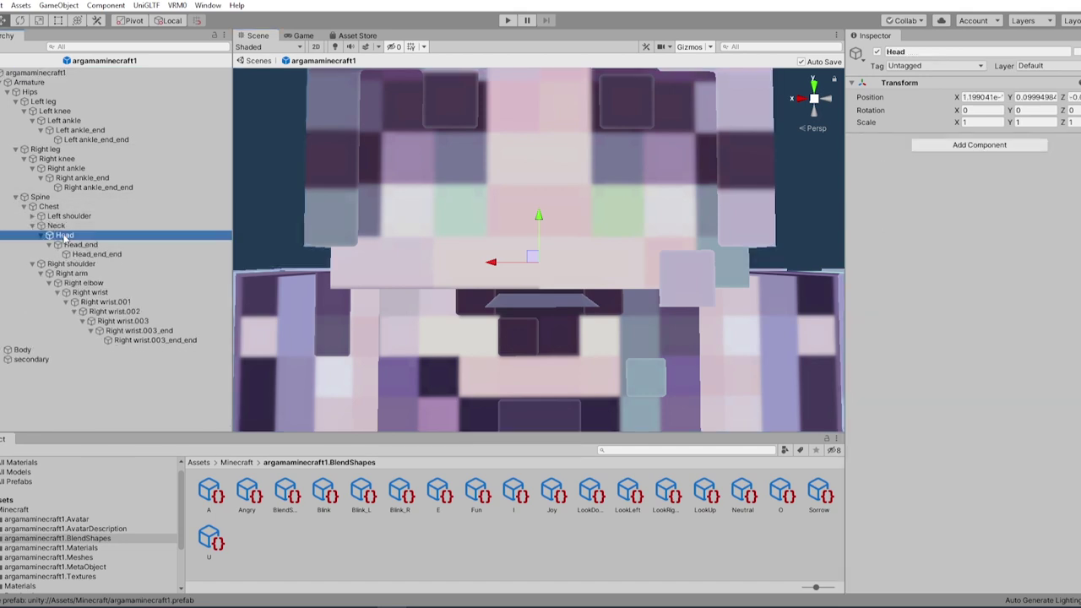
pyautogui.rightClick(65, 239)
pyautogui.moveTo(120, 363)
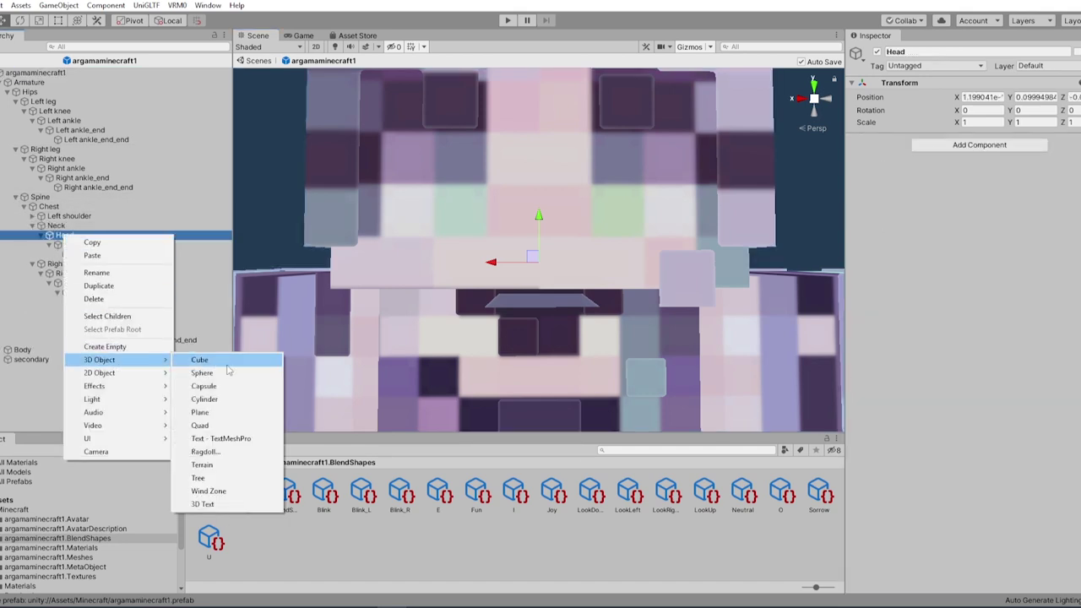
pyautogui.click(200, 412)
pyautogui.scroll(-5, 577, 297)
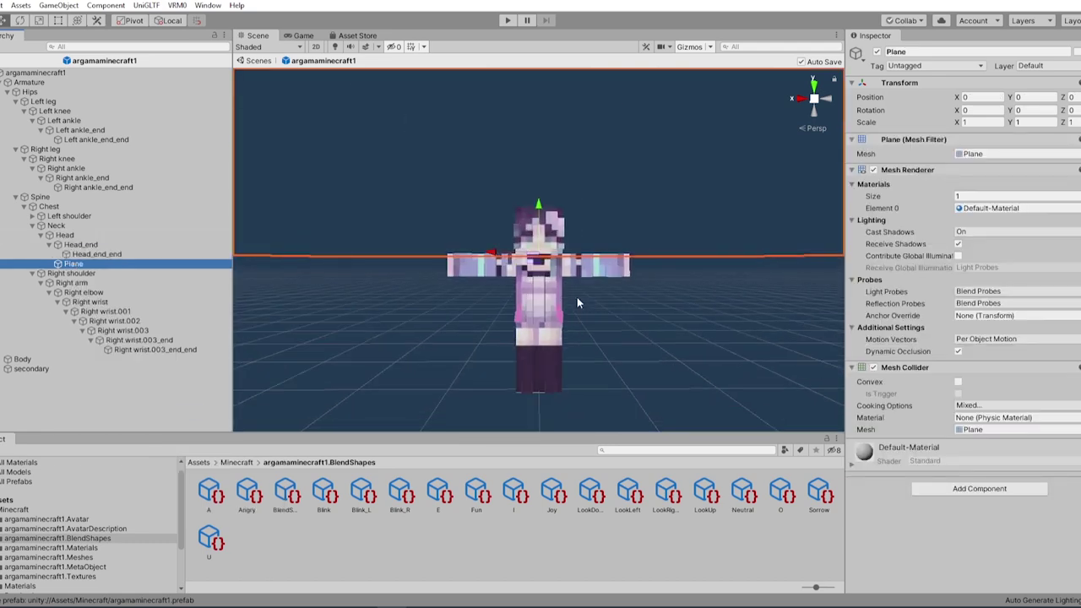
# - Rotate the Plane under the Head bone upright, setting its X rotation to 90
pyautogui.scroll(4, 577, 296)
pyautogui.press('e')
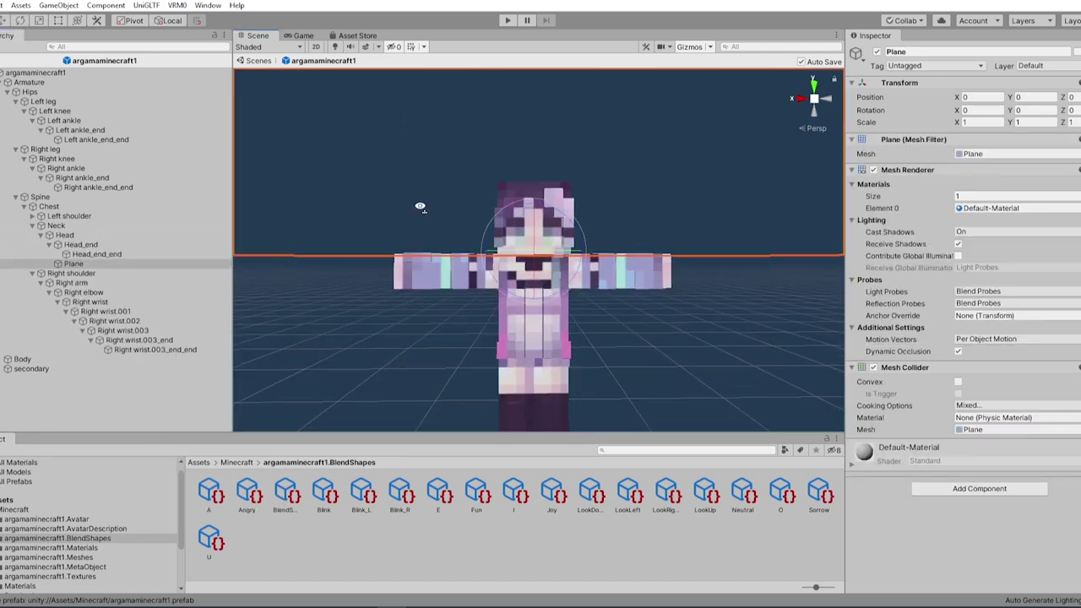
pyautogui.moveTo(420, 187); pyautogui.dragTo(422, 355)
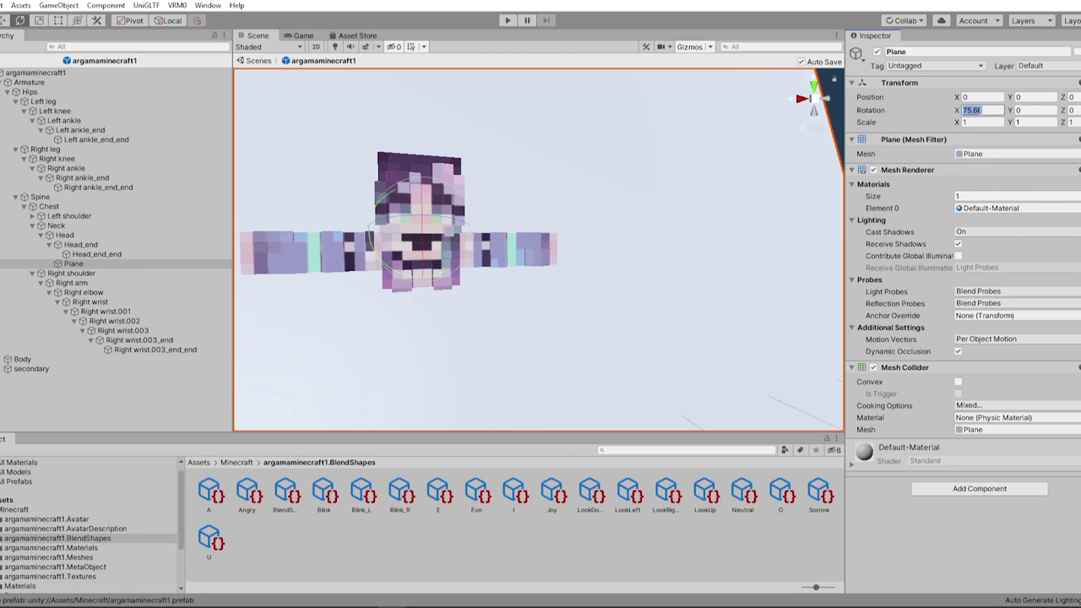
pyautogui.write('90')
# - Scale the Plane down uniformly to about 0.035 so it fits within the avatar's head
pyautogui.scroll(-6, 550, 217)
pyautogui.moveTo(549, 217); pyautogui.dragTo(386, 232, button='right')
pyautogui.moveTo(601, 230); pyautogui.dragTo(498, 229, button='middle')
pyautogui.press('r')
pyautogui.moveTo(585, 256); pyautogui.dragTo(596, 303)
pyautogui.scroll(5, 588, 294)
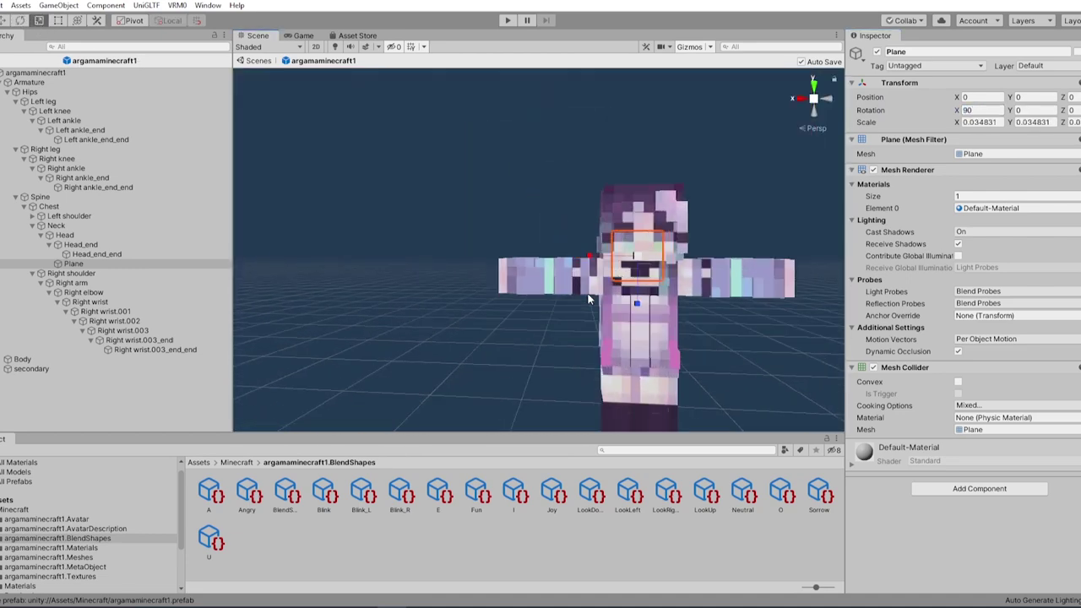
# - Move the Plane forward out of the head so it sits in front of the face
pyautogui.scroll(3, 589, 298)
pyautogui.moveTo(588, 298); pyautogui.dragTo(630, 266, button='right')
pyautogui.moveTo(549, 270); pyautogui.dragTo(658, 277, button='middle')
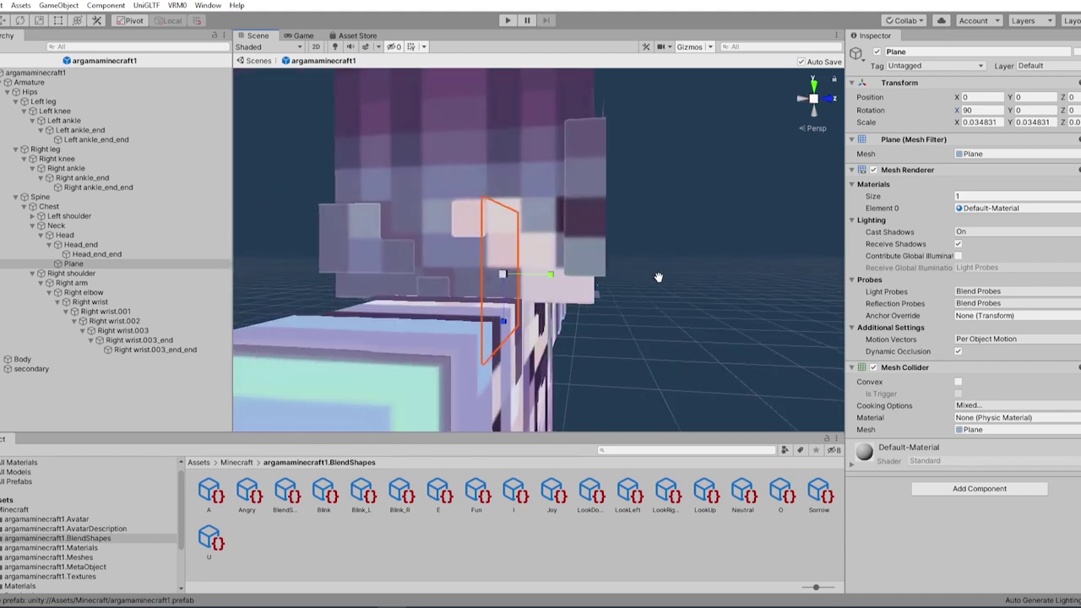
pyautogui.click(4, 22)
pyautogui.moveTo(552, 274); pyautogui.dragTo(625, 277)
pyautogui.moveTo(625, 277); pyautogui.dragTo(485, 300, button='right')
pyautogui.scroll(-6, 485, 301)
pyautogui.moveTo(485, 301); pyautogui.dragTo(543, 295, button='middle')
pyautogui.scroll(6, 521, 292)
# - Shrink the Plane to a scale of about 0.0113 and centre it between the eyes at about X 0.0067, Y 0.0308
pyautogui.click(54, 21)
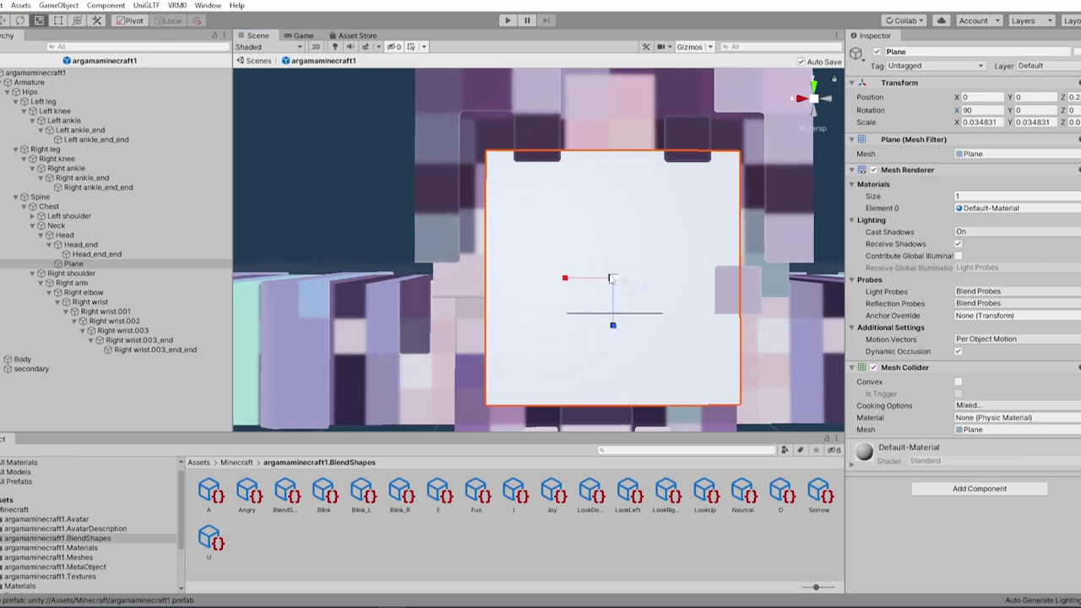
pyautogui.moveTo(611, 277); pyautogui.dragTo(611, 306)
pyautogui.press('w')
pyautogui.moveTo(568, 257); pyautogui.dragTo(563, 258)
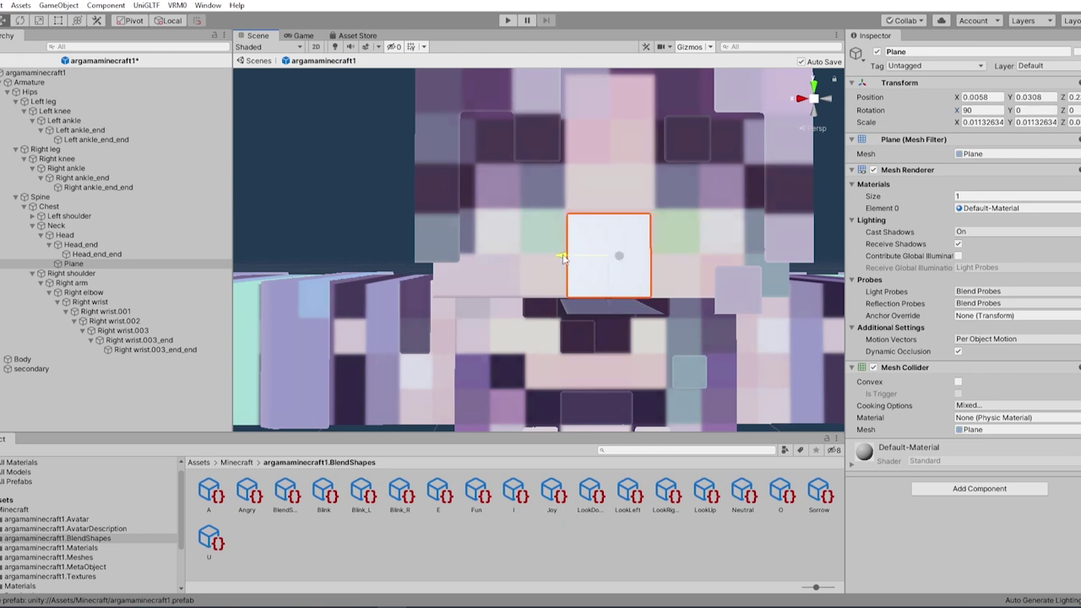
pyautogui.press('f')
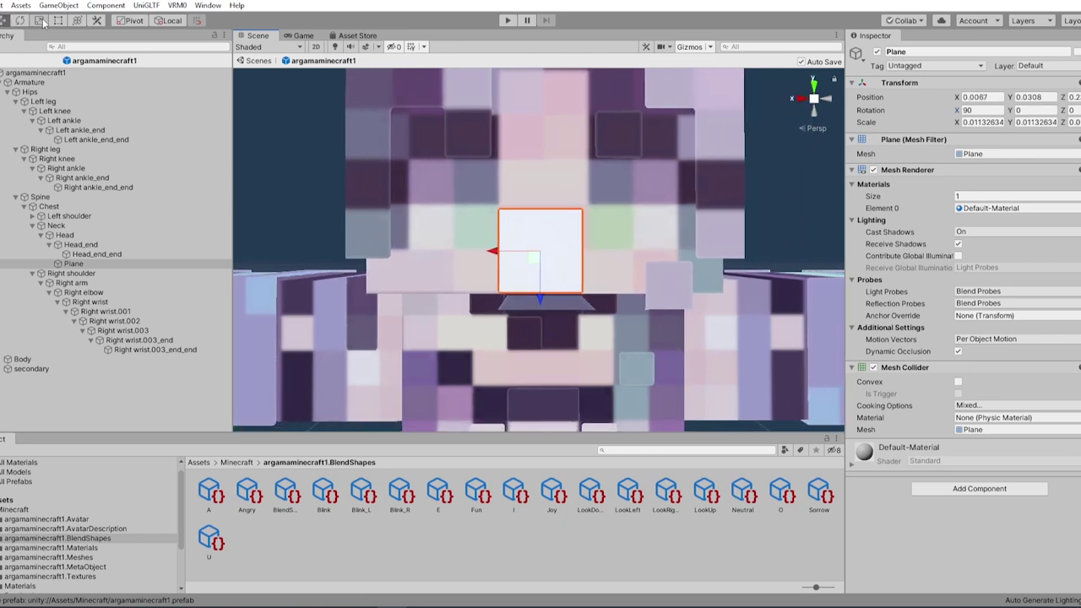
# - Adjust the Plane's scale to about 0.0119 and position it at about X 0.0034, Y 0.0325, close to the face surface
pyautogui.click(39, 20)
pyautogui.moveTo(541, 253); pyautogui.dragTo(498, 252)
pyautogui.click(3, 19)
pyautogui.moveTo(543, 305); pyautogui.dragTo(731, 330)
pyautogui.moveTo(731, 330); pyautogui.dragTo(604, 389, button='middle')
pyautogui.keyDown('alt'); pyautogui.moveTo(604, 388); pyautogui.dragTo(620, 309); pyautogui.keyUp('alt')
pyautogui.moveTo(620, 308); pyautogui.dragTo(594, 327, button='middle')
pyautogui.moveTo(595, 407); pyautogui.dragTo(593, 406)
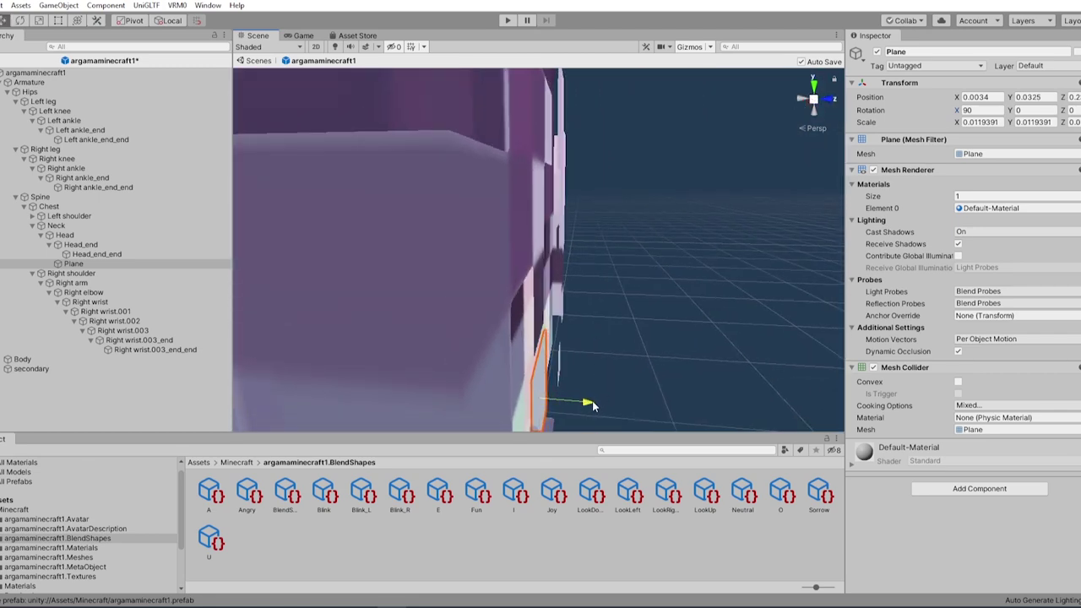
# - Flatten the Plane's height to about half and lower it to the mouth area at about Y 0.0031
pyautogui.moveTo(670, 391); pyautogui.dragTo(248, 292, button='right')
pyautogui.moveTo(785, 325); pyautogui.dragTo(605, 338, button='middle')
pyautogui.moveTo(605, 338); pyautogui.dragTo(501, 323, button='right')
pyautogui.moveTo(597, 338); pyautogui.dragTo(559, 346, button='middle')
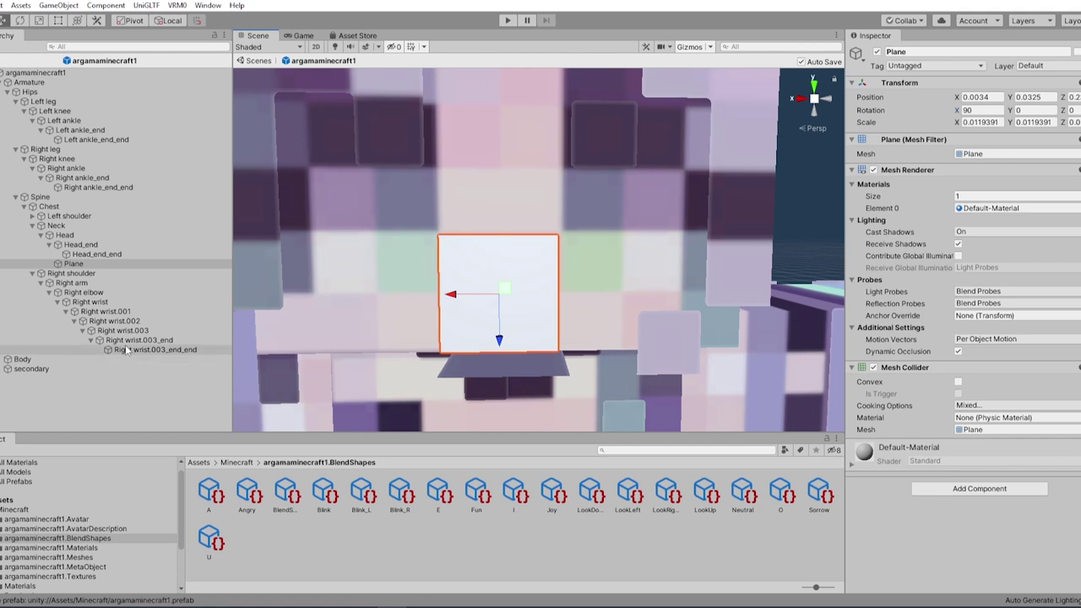
pyautogui.click(40, 21)
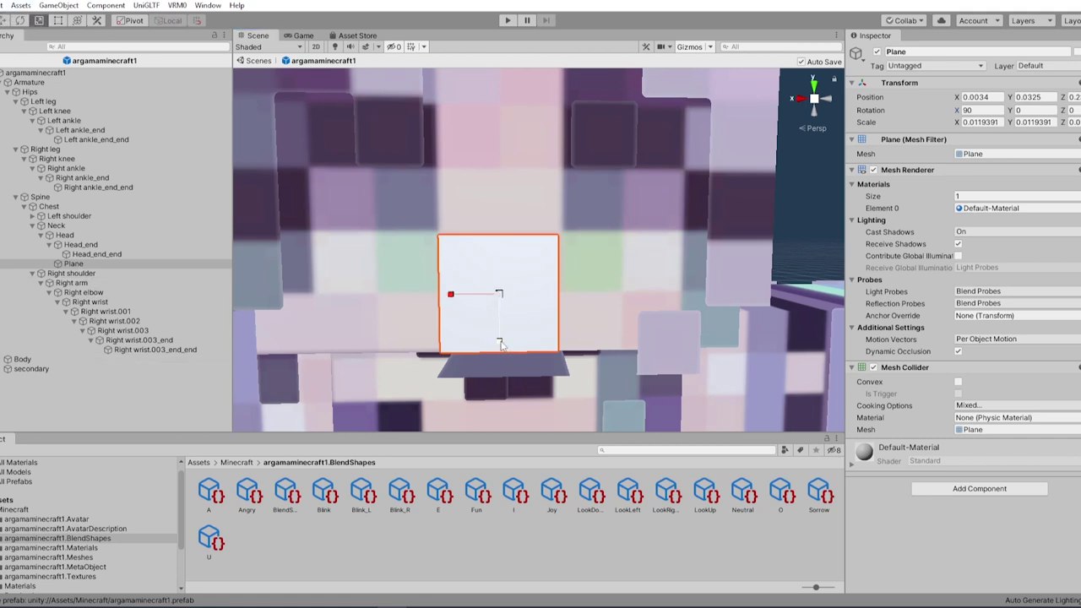
pyautogui.moveTo(500, 345); pyautogui.dragTo(601, 333)
pyautogui.click(4, 25)
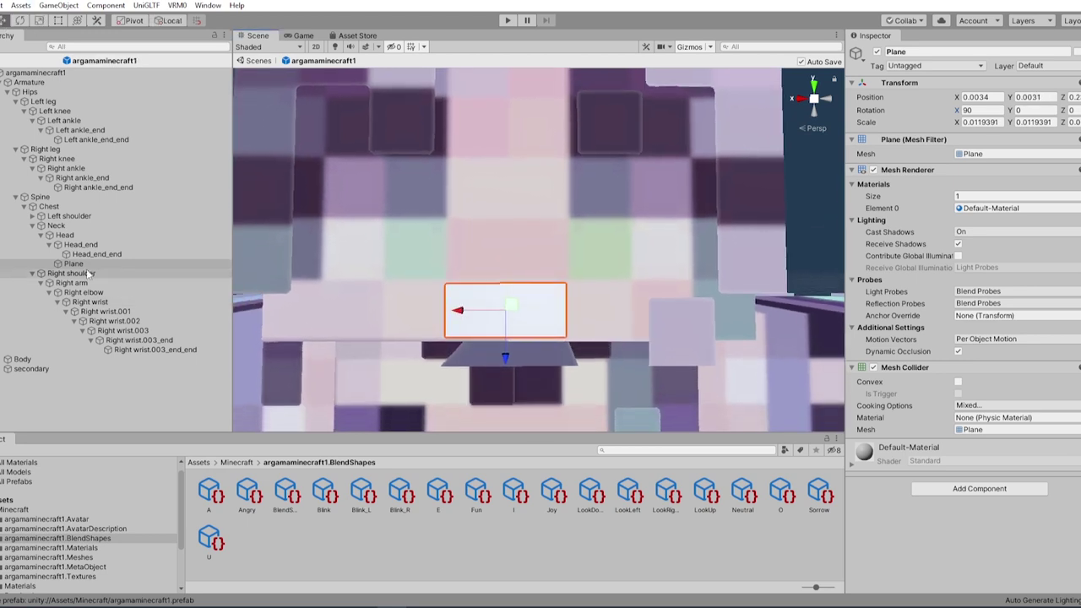
# - Rename the Plane at the mouth to EI
pyautogui.doubleClick(74, 264)
pyautogui.rightClick(75, 266)
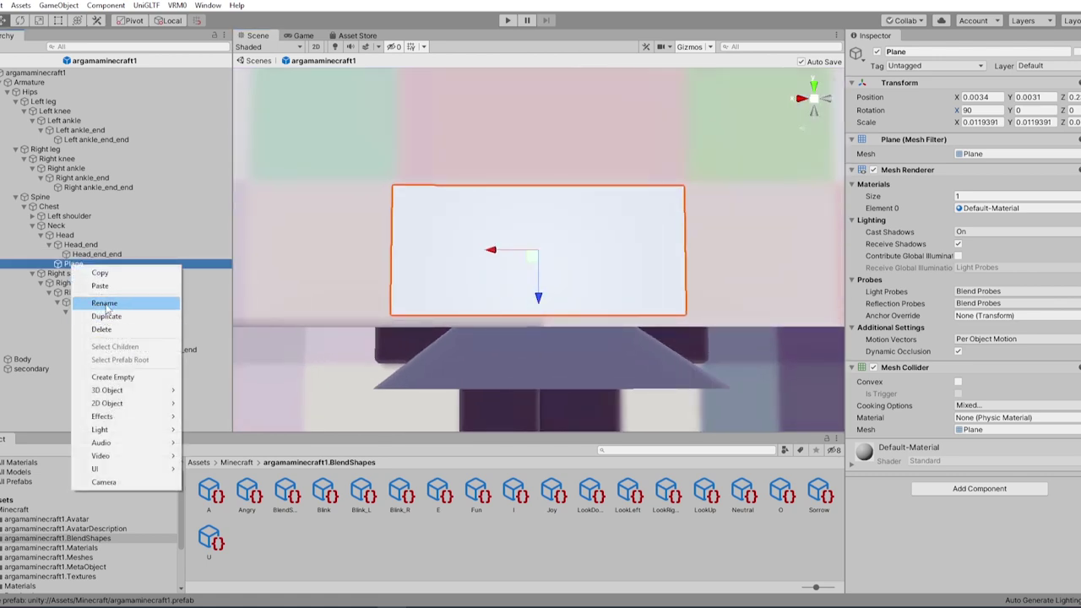
pyautogui.click(104, 305)
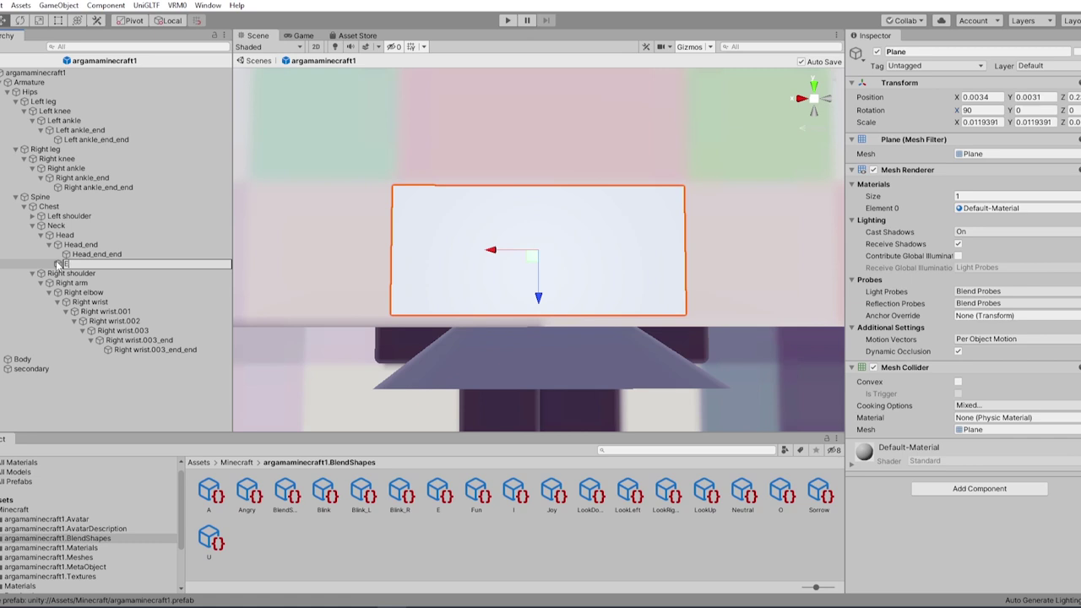
pyautogui.write('l')
pyautogui.press('Return')
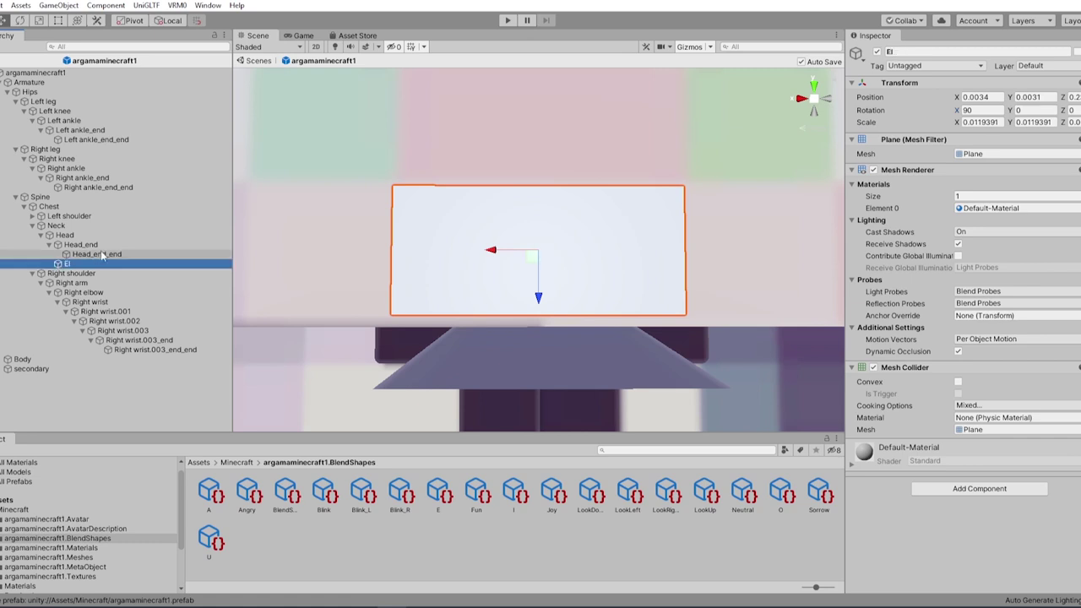
pyautogui.click(39, 21)
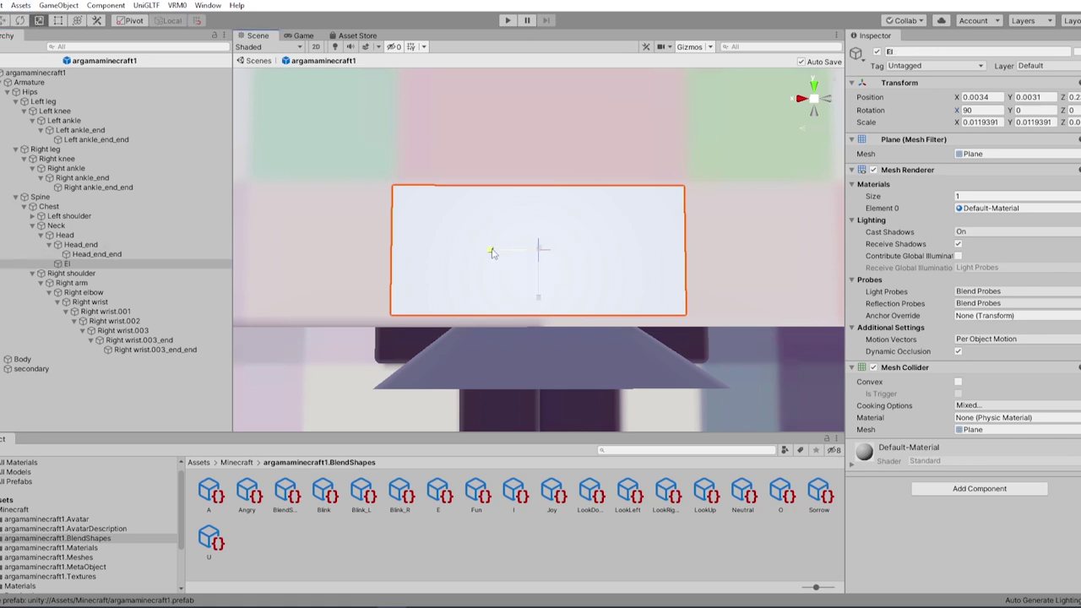
pyautogui.moveTo(492, 253)
pyautogui.mouseDown()
pyautogui.moveTo(541, 250)
pyautogui.moveTo(511, 256)
pyautogui.mouseUp()
pyautogui.hotkey('ctrl', 'z')
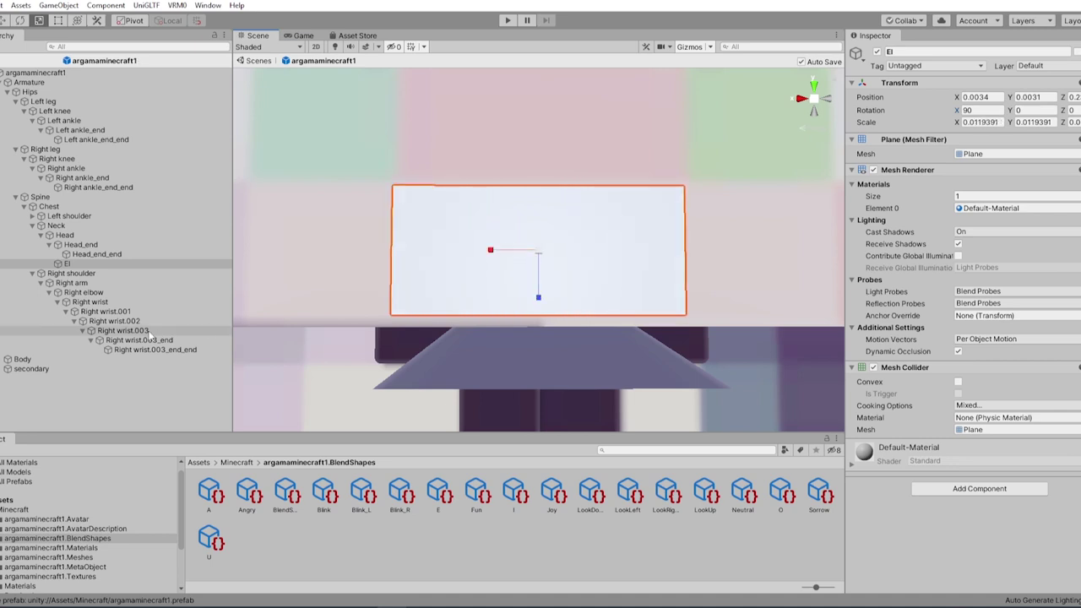
# - Duplicate the EI plane, narrow the copy to an X scale of about 0.006, and name it A
pyautogui.rightClick(72, 265)
pyautogui.click(104, 314)
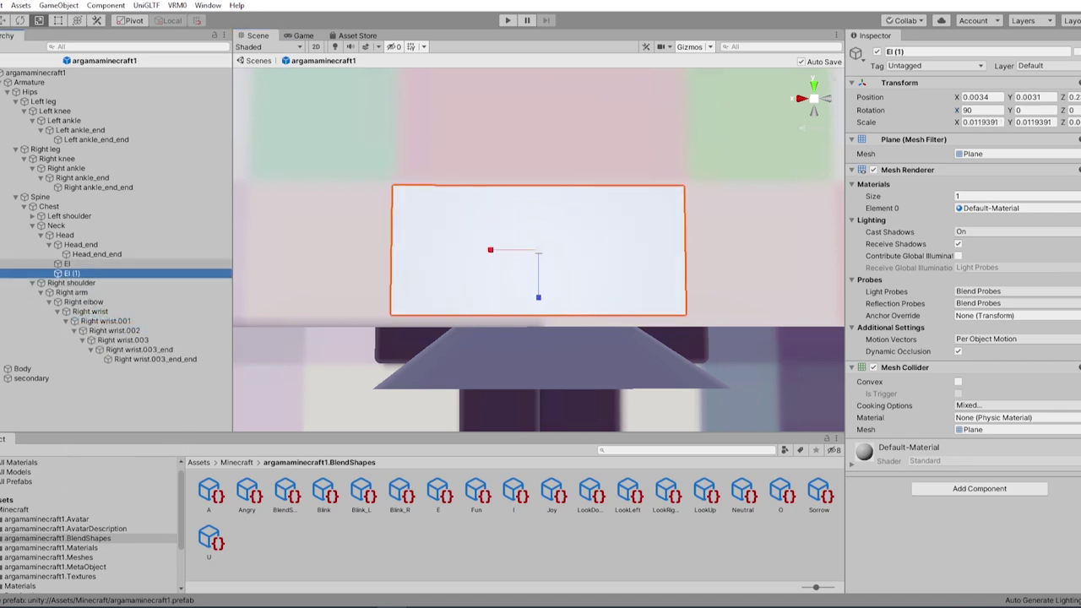
pyautogui.moveTo(490, 250); pyautogui.dragTo(522, 253)
pyautogui.rightClick(70, 271)
pyautogui.click(110, 307)
pyautogui.write('A')
pyautogui.press('Return')
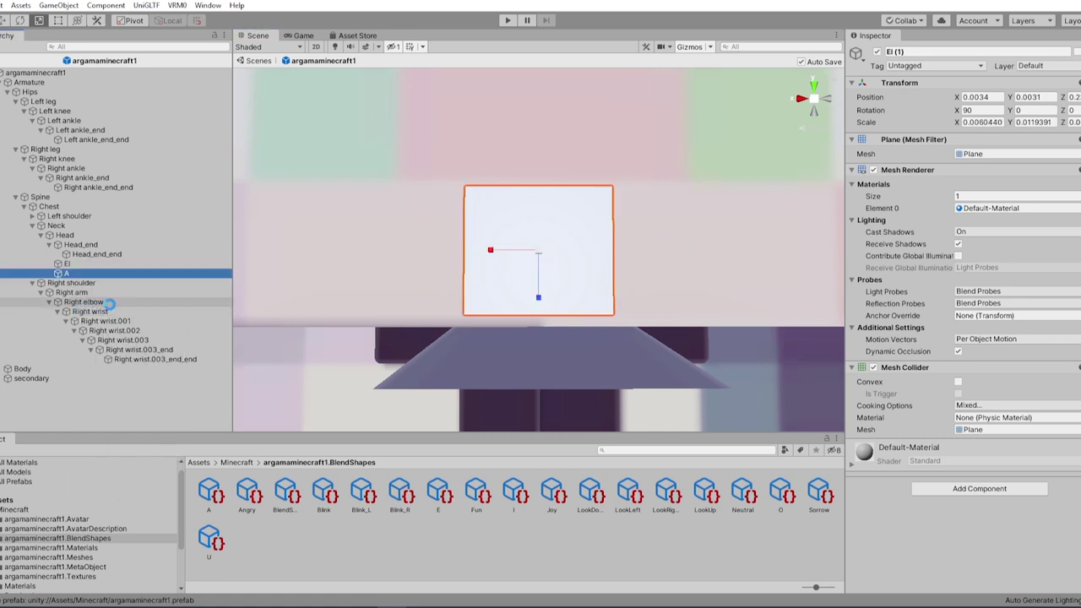
# - Reduce the height of the A mouth plane slightly
pyautogui.rightClick(72, 275)
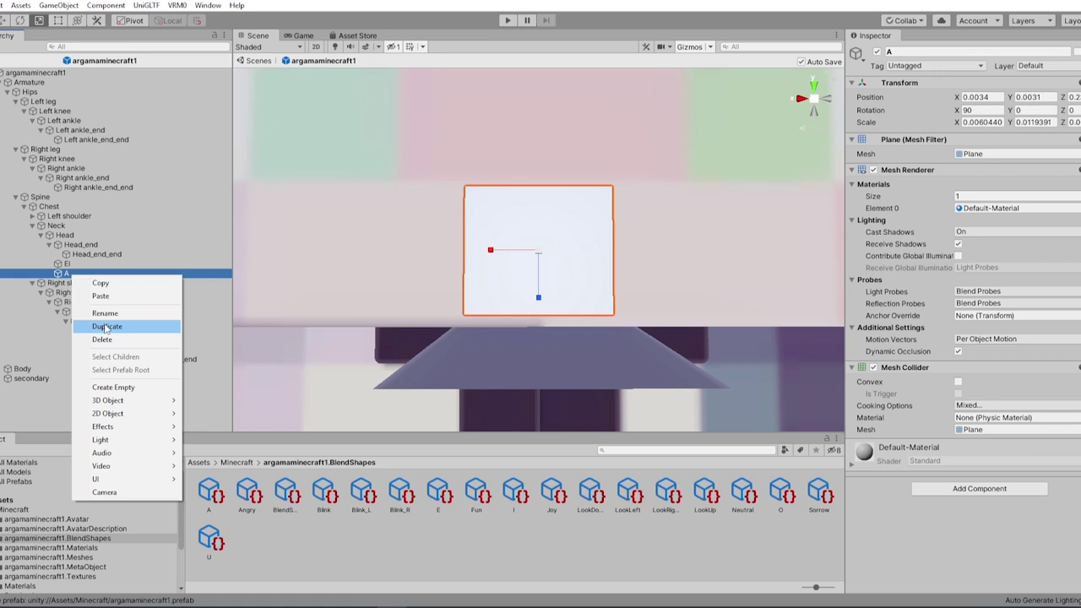
pyautogui.click(61, 278)
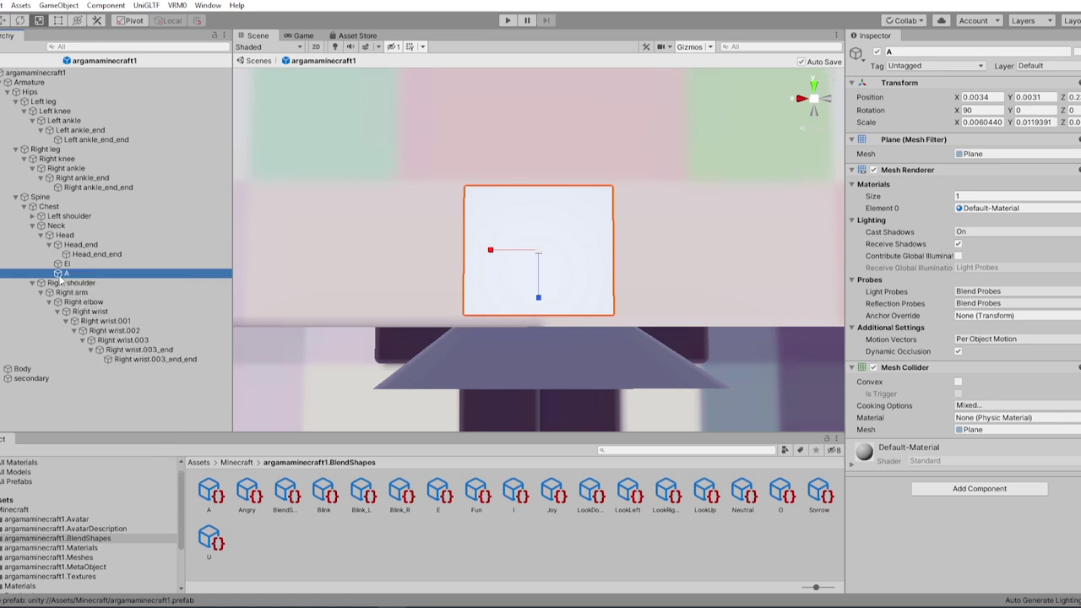
pyautogui.moveTo(540, 304); pyautogui.dragTo(539, 297)
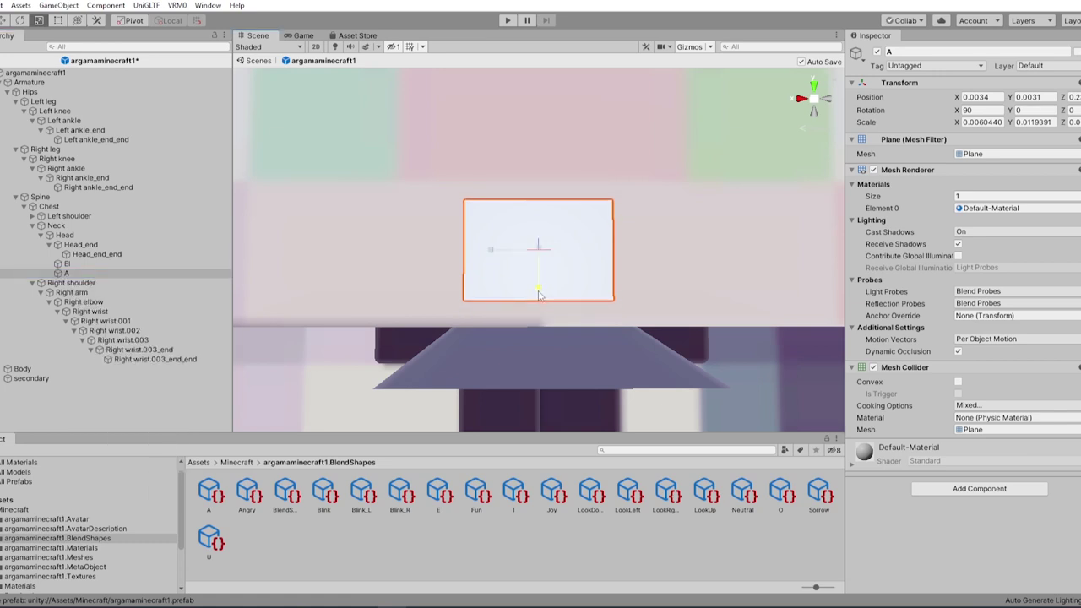
# - Duplicate the A plane, name the copy u, and narrow it to an X scale of about 0.0028
pyautogui.rightClick(68, 274)
pyautogui.click(94, 327)
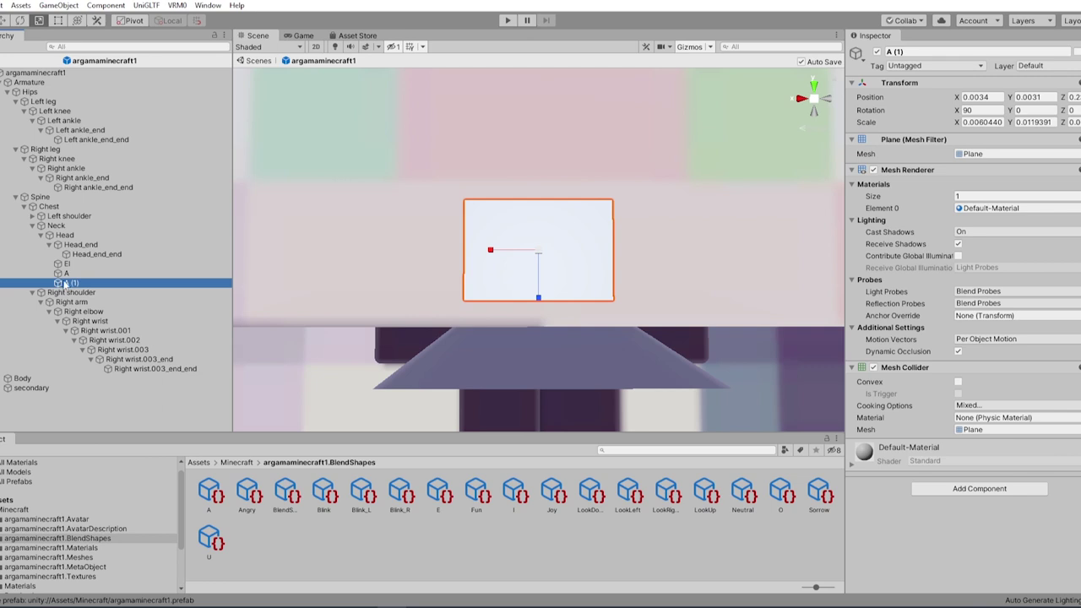
pyautogui.rightClick(65, 283)
pyautogui.click(108, 322)
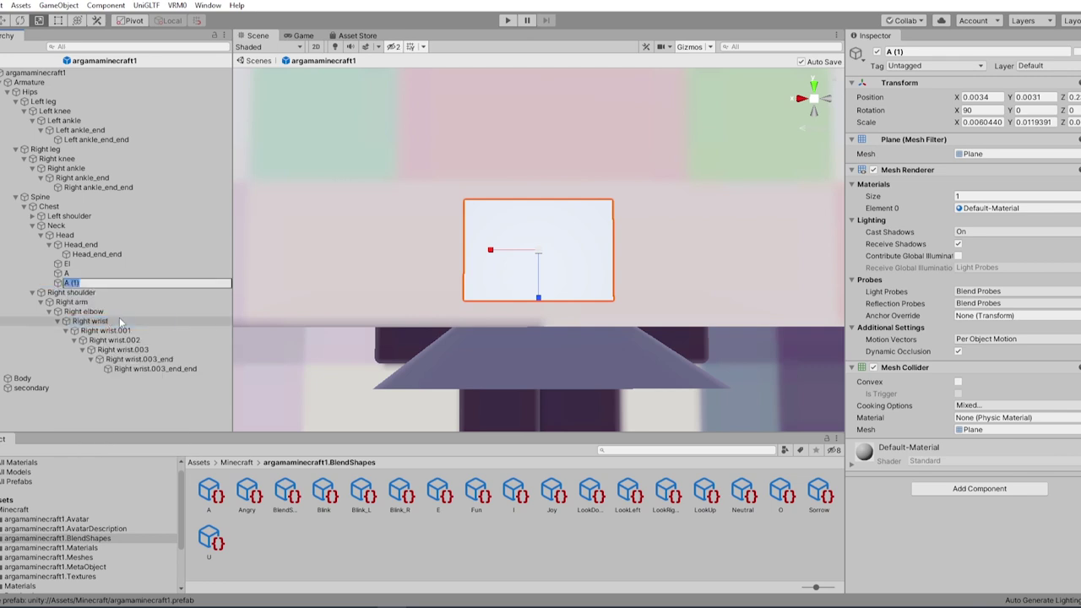
pyautogui.write('u')
pyautogui.press('Return')
pyautogui.moveTo(493, 255)
pyautogui.mouseDown()
pyautogui.moveTo(516, 255)
pyautogui.moveTo(498, 252)
pyautogui.mouseUp()
# - Duplicate the A plane, make the copy taller and widen it to an X scale of about 0.0066, and name it O
pyautogui.rightClick(68, 273)
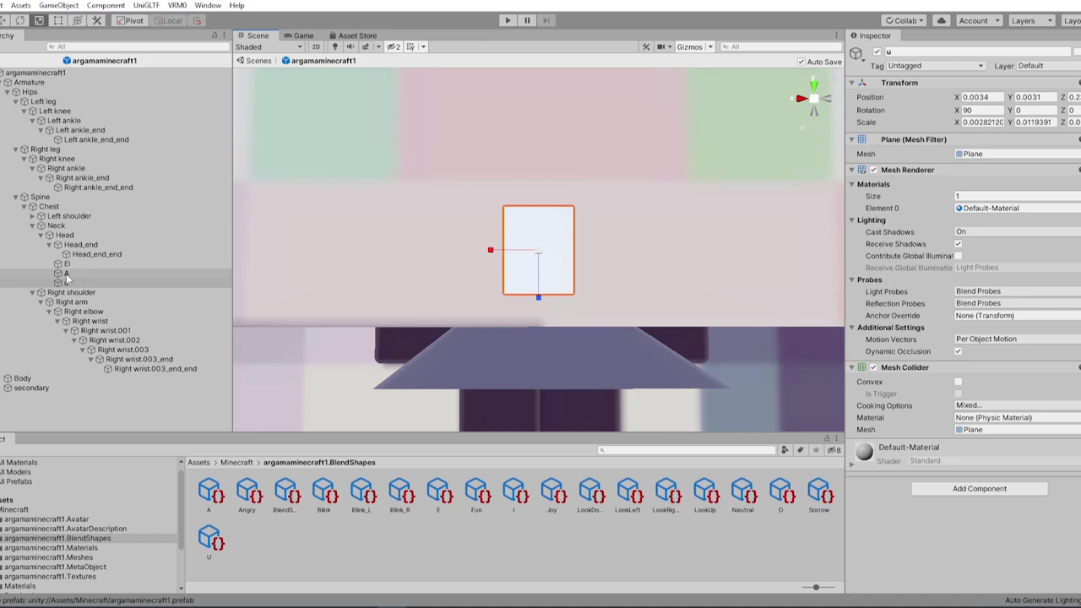
pyautogui.click(106, 326)
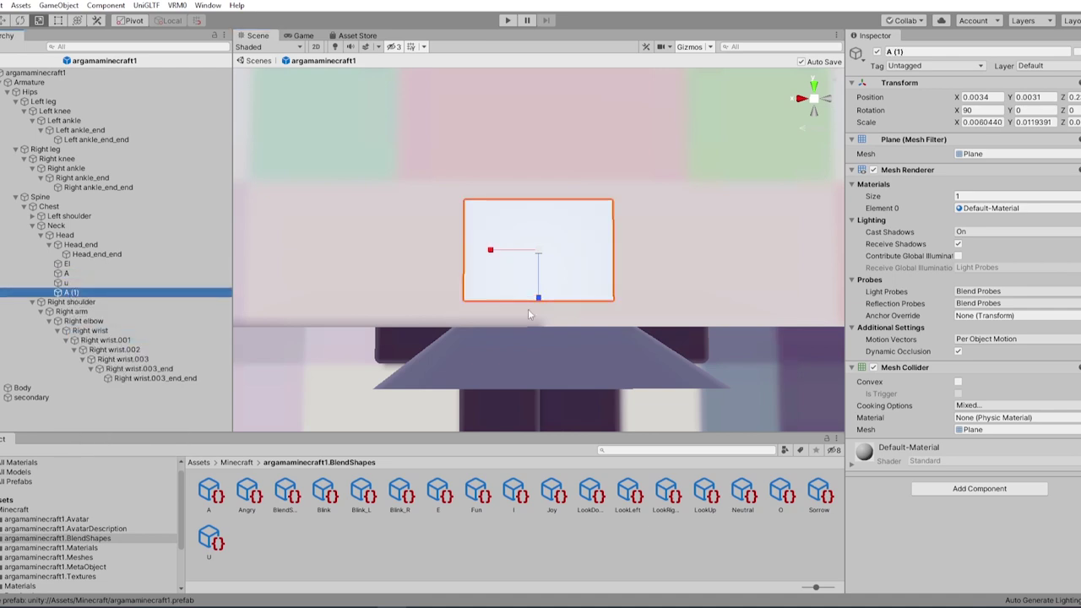
pyautogui.moveTo(538, 299); pyautogui.dragTo(538, 319)
pyautogui.moveTo(491, 252); pyautogui.dragTo(487, 251)
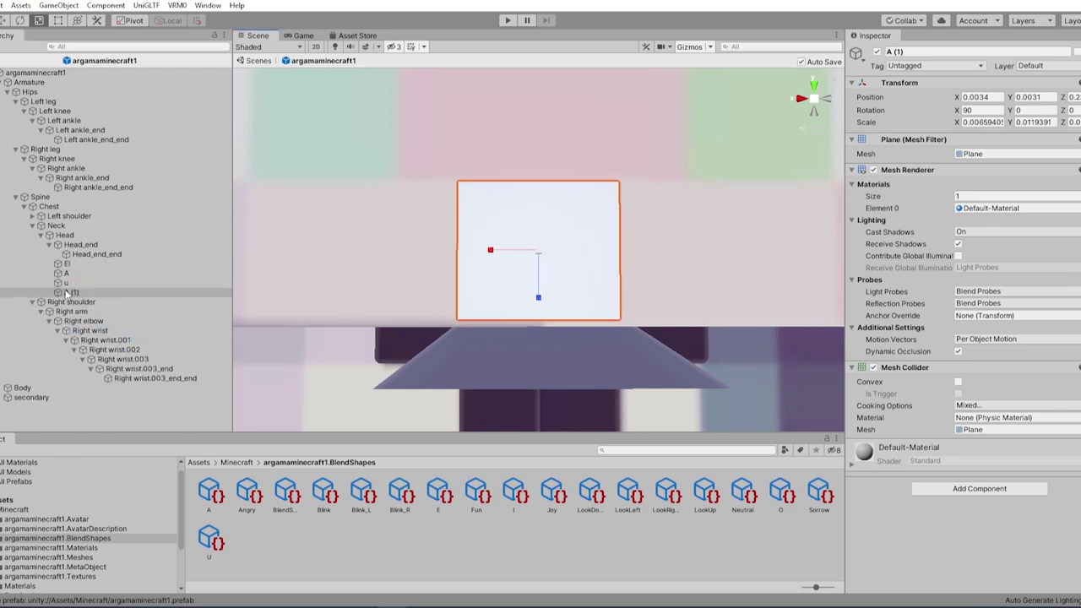
pyautogui.rightClick(66, 292)
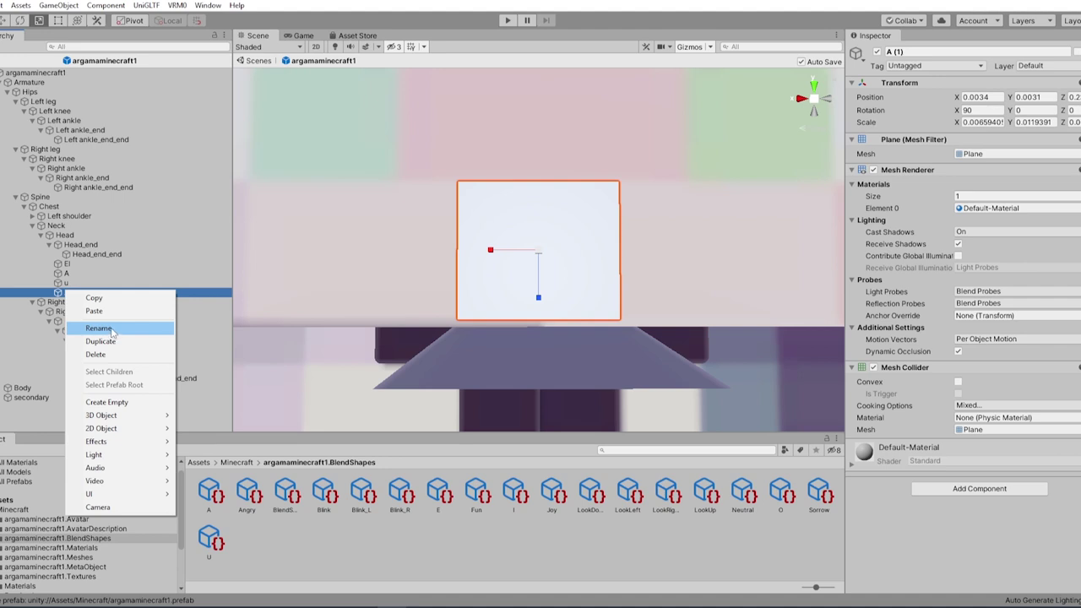
pyautogui.click(100, 328)
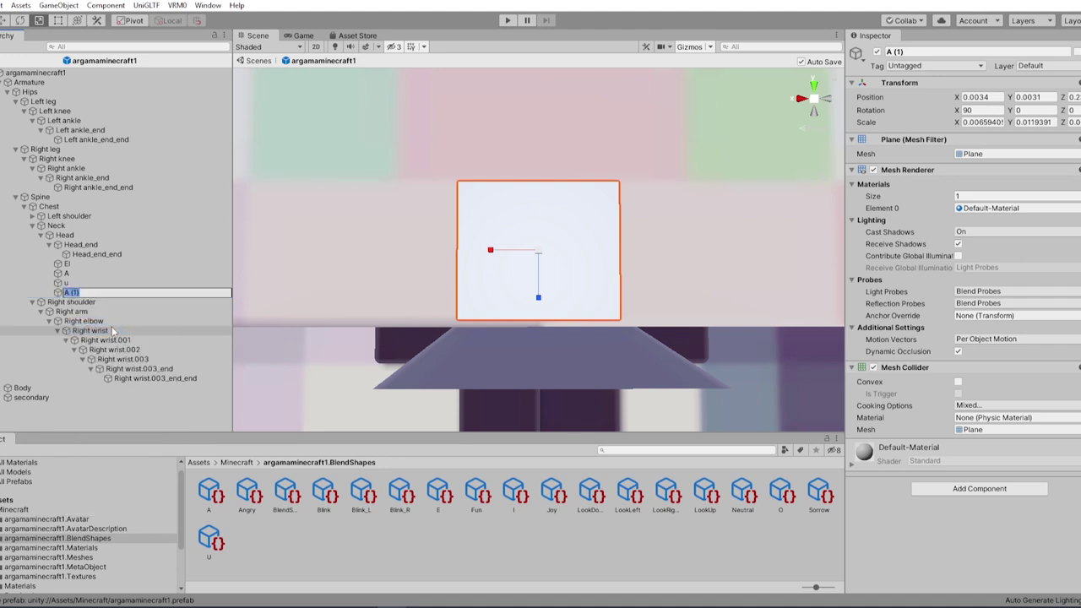
pyautogui.write('O')
pyautogui.press('Return')
# - Duplicate the O plane and move the copy over the avatar's right eye, at about X 0.158, Y 0.129
pyautogui.scroll(-5, 347, 278)
pyautogui.press('f')
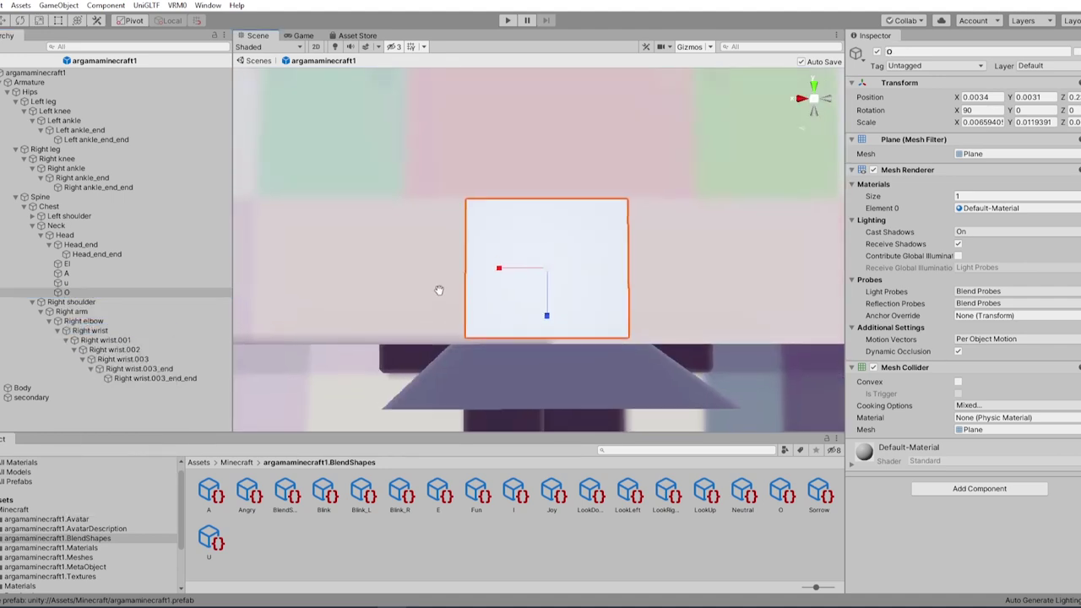
pyautogui.rightClick(65, 292)
pyautogui.click(110, 341)
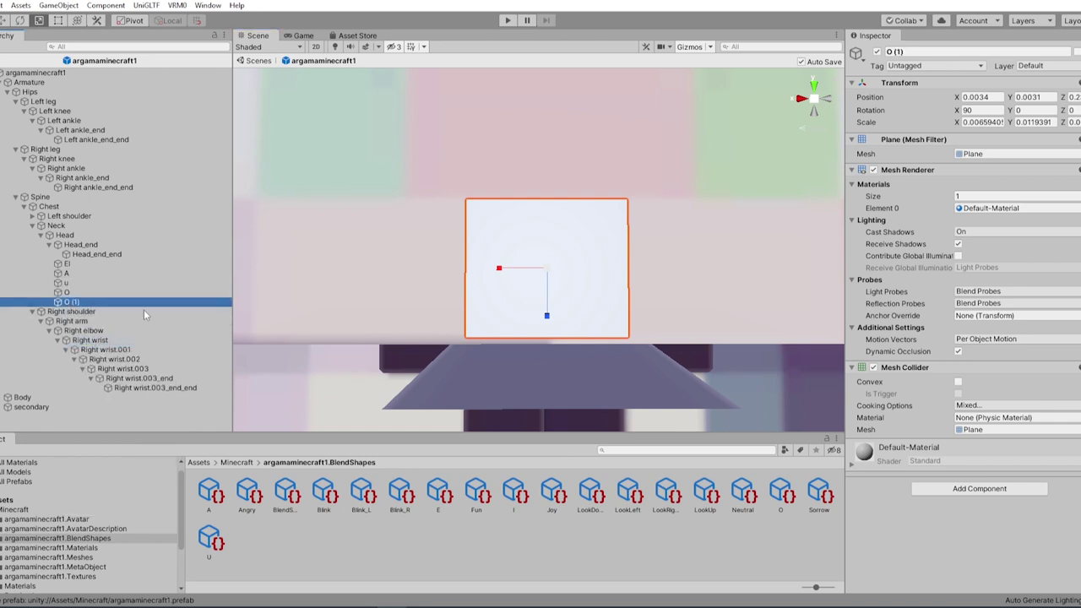
pyautogui.scroll(-5, 431, 298)
pyautogui.press('Return')
pyautogui.moveTo(540, 304); pyautogui.dragTo(537, 277)
pyautogui.moveTo(494, 225); pyautogui.dragTo(414, 229)
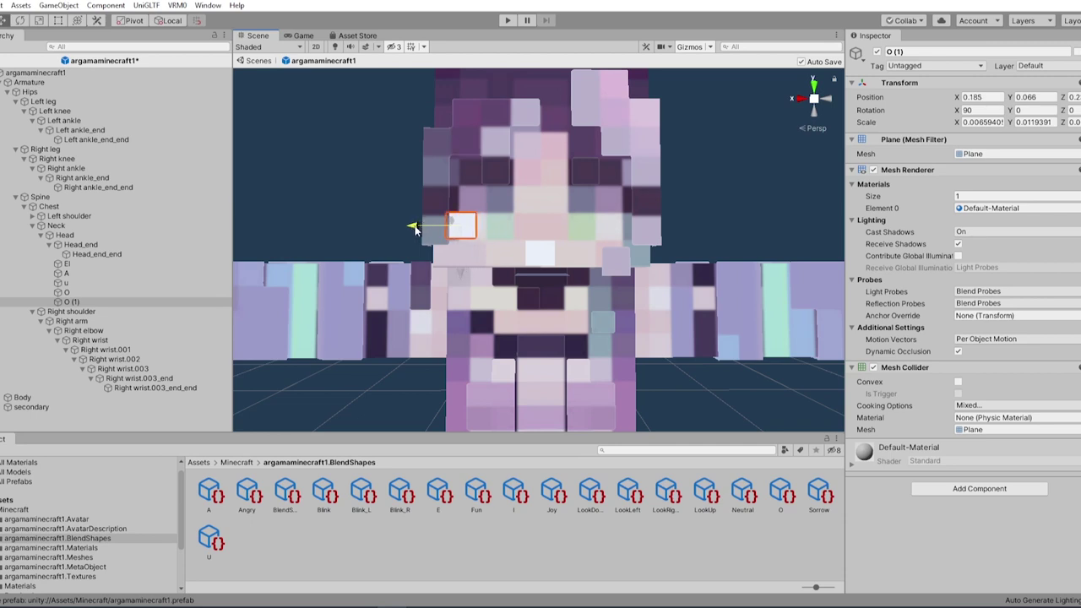
pyautogui.moveTo(463, 275); pyautogui.dragTo(472, 247)
# - Enlarge the plane over the avatar's right eye to cover the whole eye, with an X scale of about 0.0178
pyautogui.click(40, 23)
pyautogui.click(39, 20)
pyautogui.moveTo(471, 198); pyautogui.dragTo(474, 99)
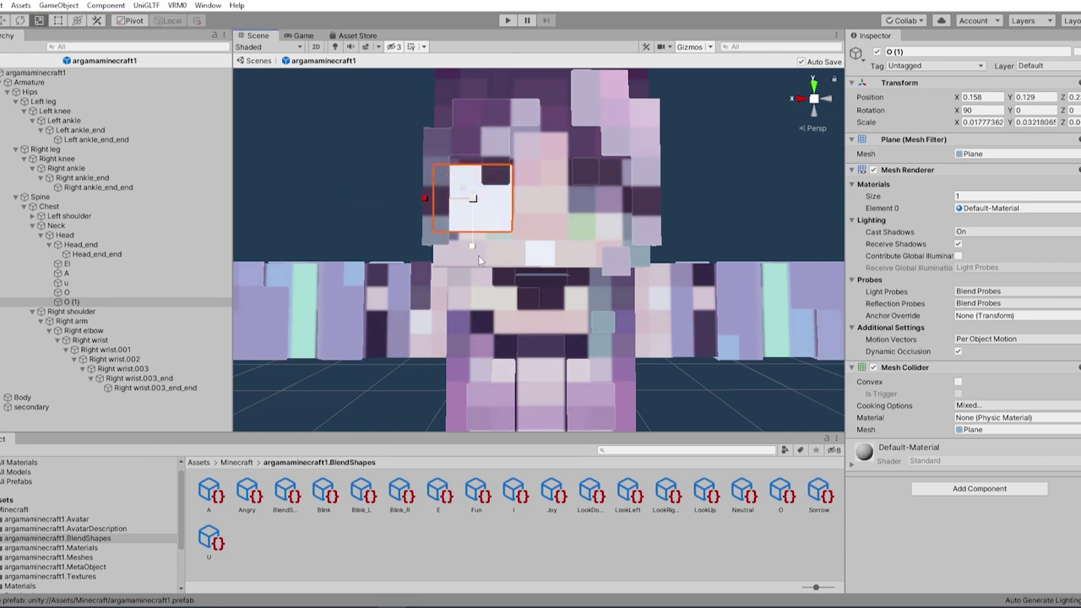
pyautogui.hotkey('ctrl', 's')
pyautogui.press('w')
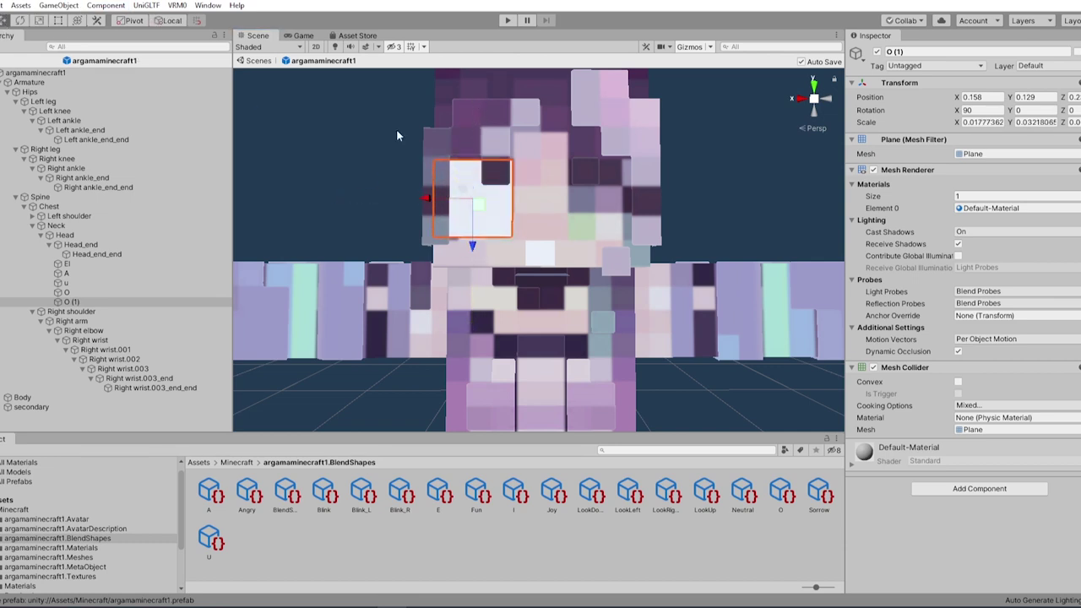
# - Fine-tune the enlarged plane's position over the right eye to about X 0.155, Y 0.126
pyautogui.click(38, 20)
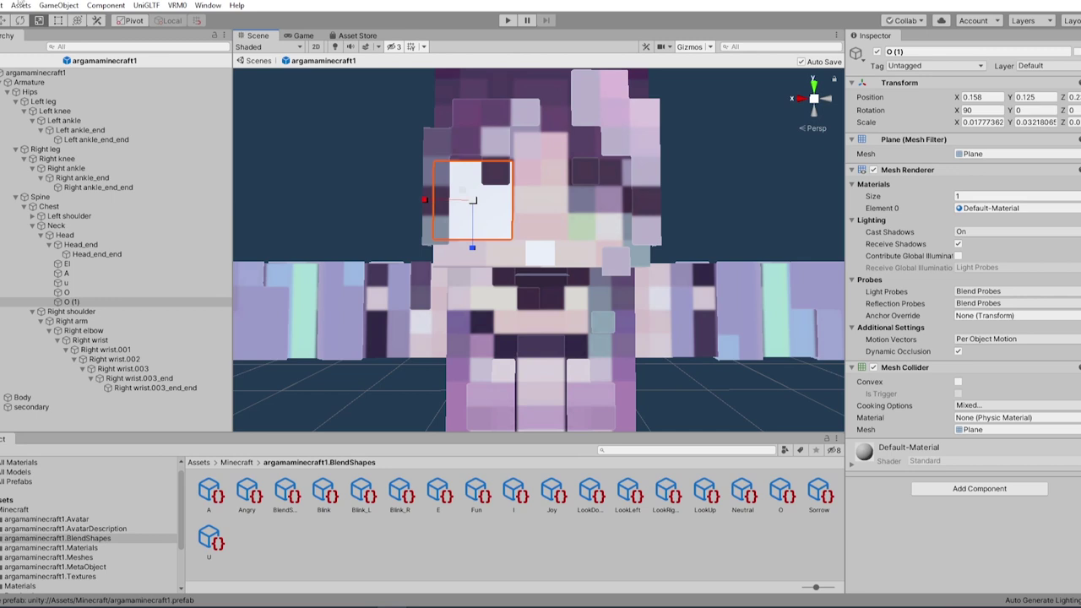
pyautogui.click(5, 20)
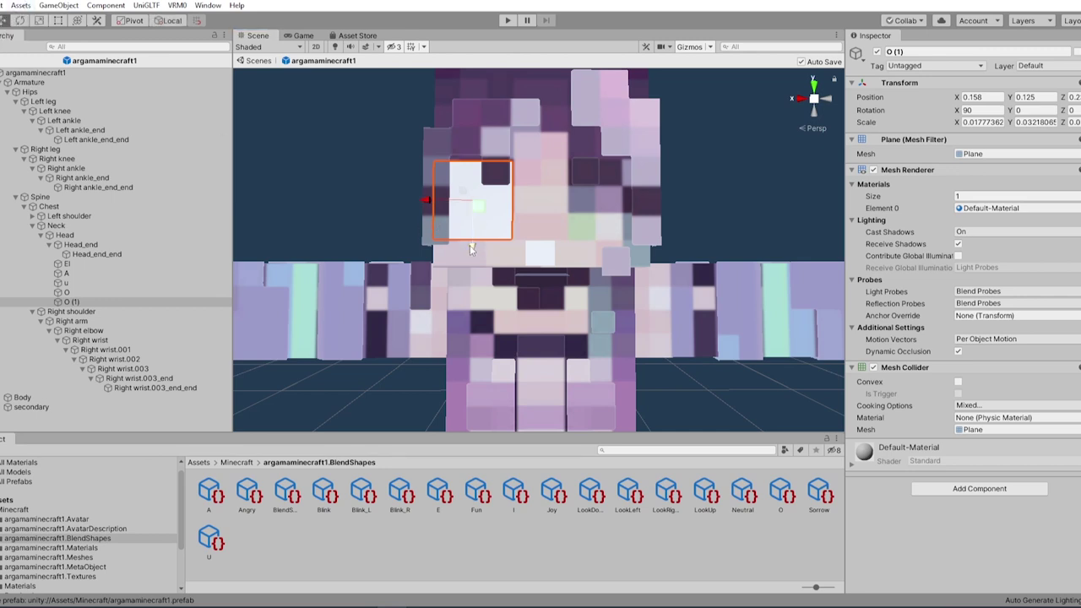
pyautogui.moveTo(471, 245); pyautogui.dragTo(472, 243)
pyautogui.moveTo(426, 199); pyautogui.dragTo(427, 199)
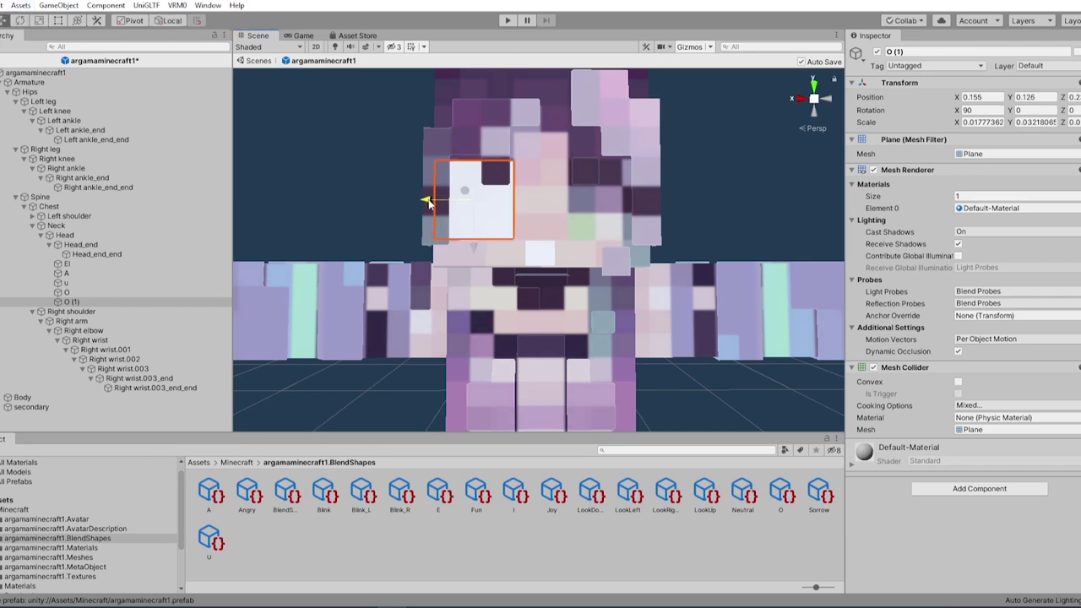
# - Rename the right eye plane to eyeR
pyautogui.rightClick(63, 302)
pyautogui.click(93, 340)
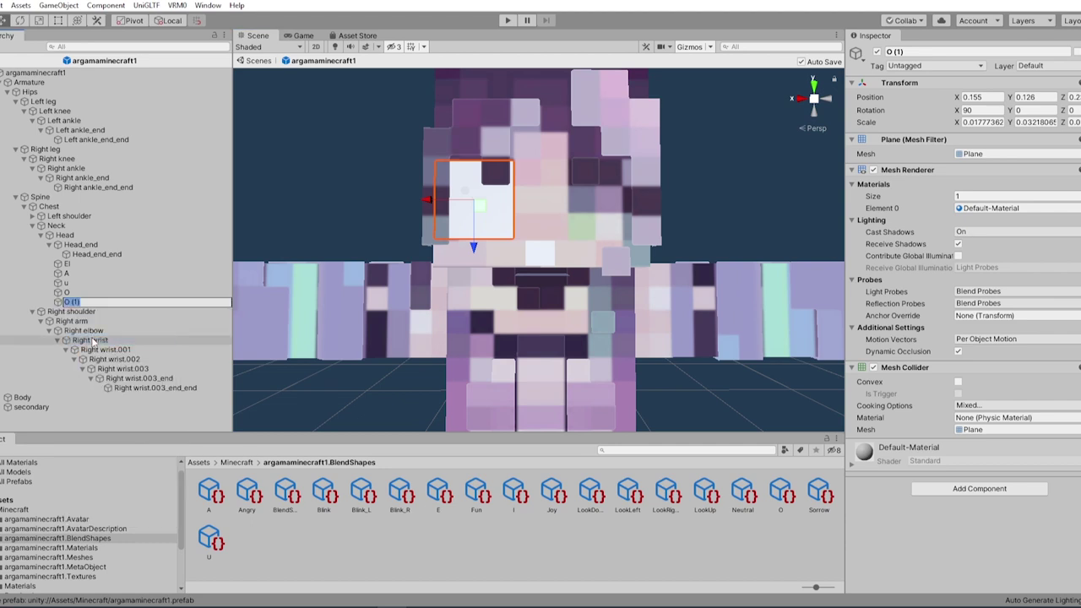
pyautogui.press('Return')
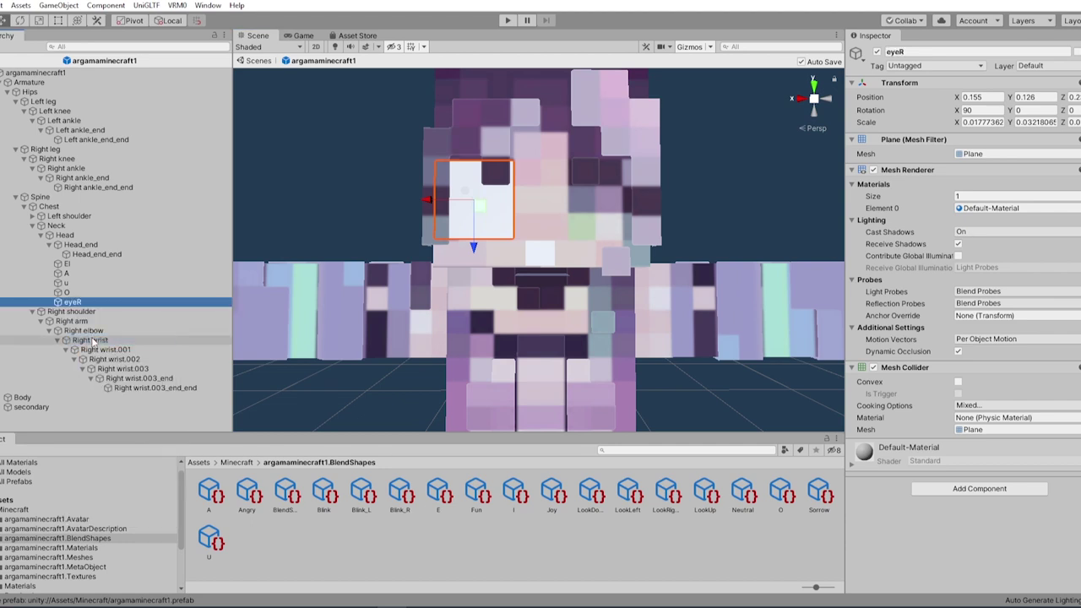
# - Duplicate the eyeR plane and move the copy over the avatar's left eye, at about X -0.147, Y 0.125
pyautogui.rightClick(67, 301)
pyautogui.click(84, 355)
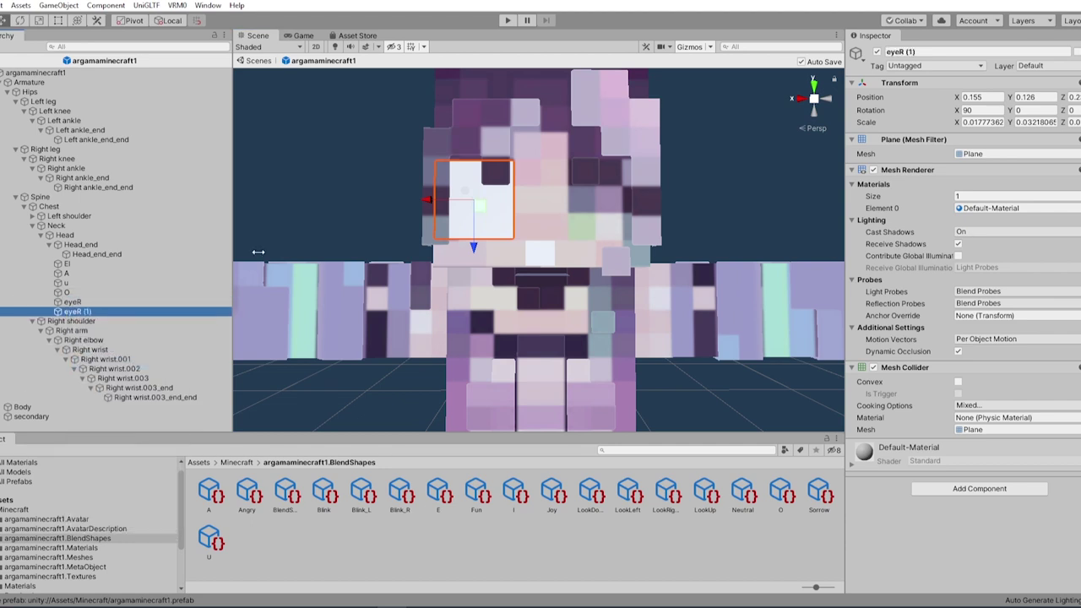
pyautogui.moveTo(426, 200); pyautogui.dragTo(564, 198)
pyautogui.moveTo(603, 245); pyautogui.dragTo(605, 248)
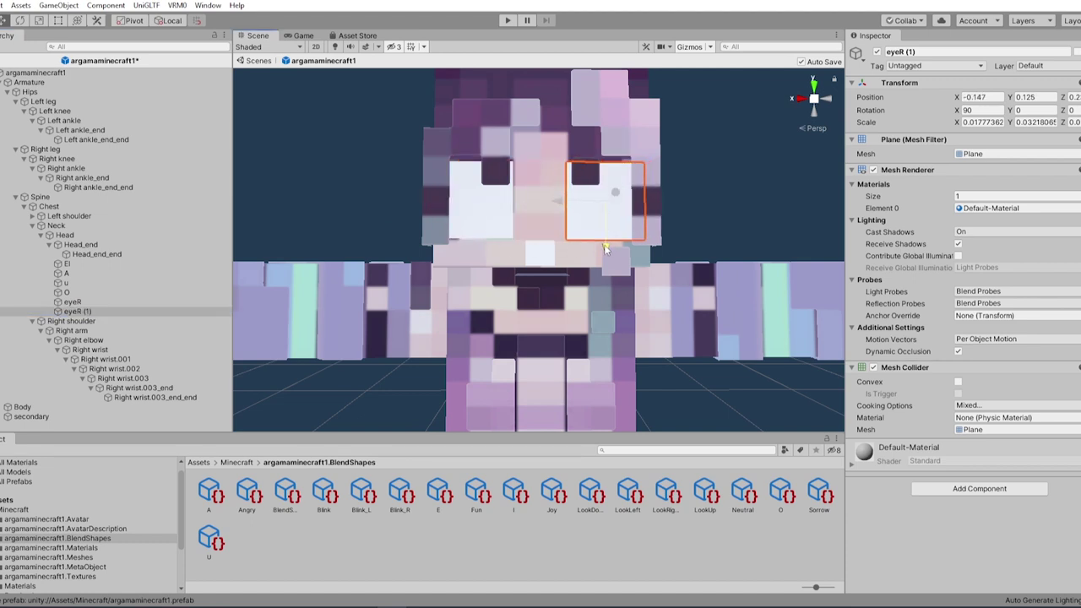
pyautogui.click(481, 228)
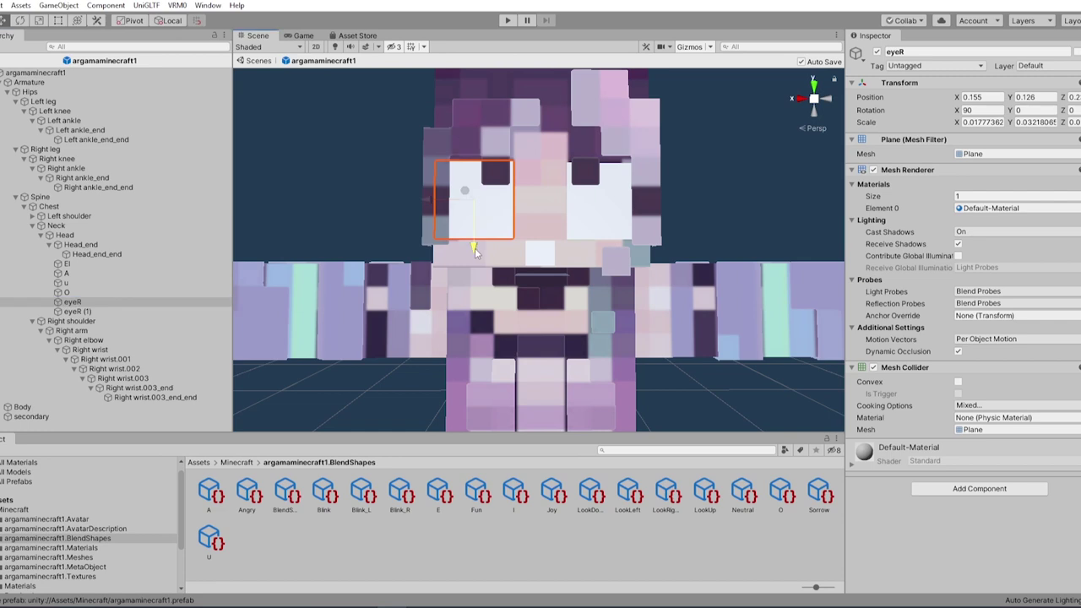
# - Rename the left eye plane to Eye L
pyautogui.rightClick(74, 312)
pyautogui.click(139, 346)
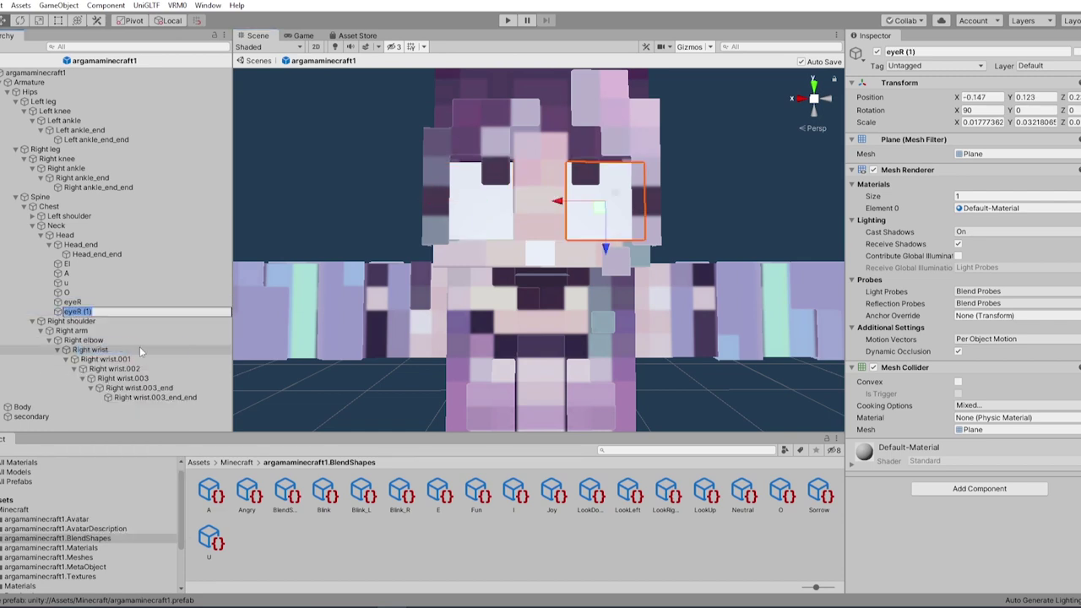
pyautogui.write('Eye L')
pyautogui.press('Return')
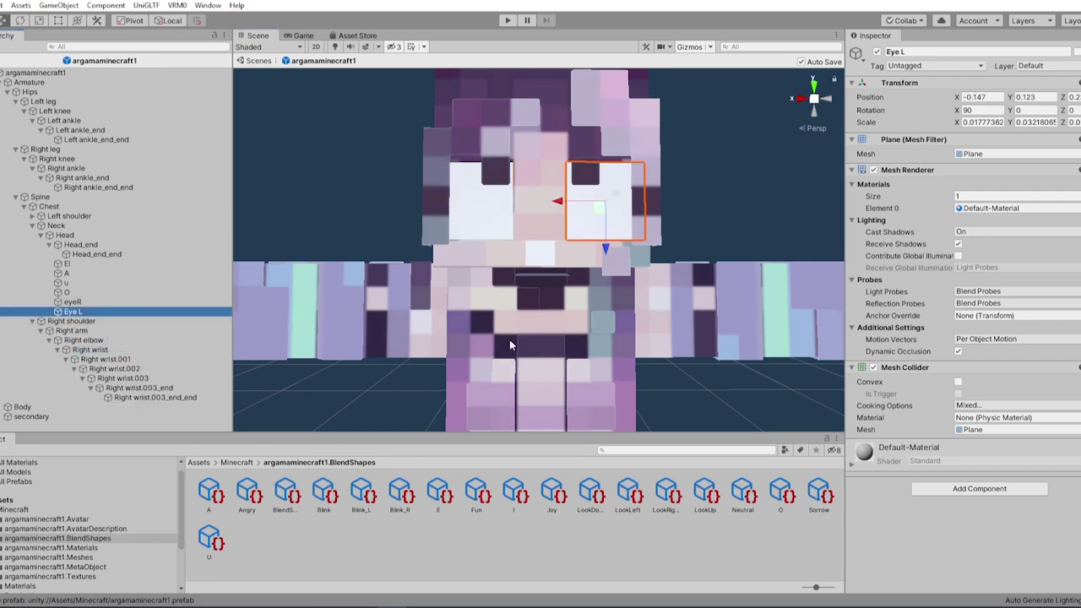
# - Create a new material in the Minecraft assets folder and name it Eye Closed L
pyautogui.click(237, 462)
pyautogui.rightClick(632, 519)
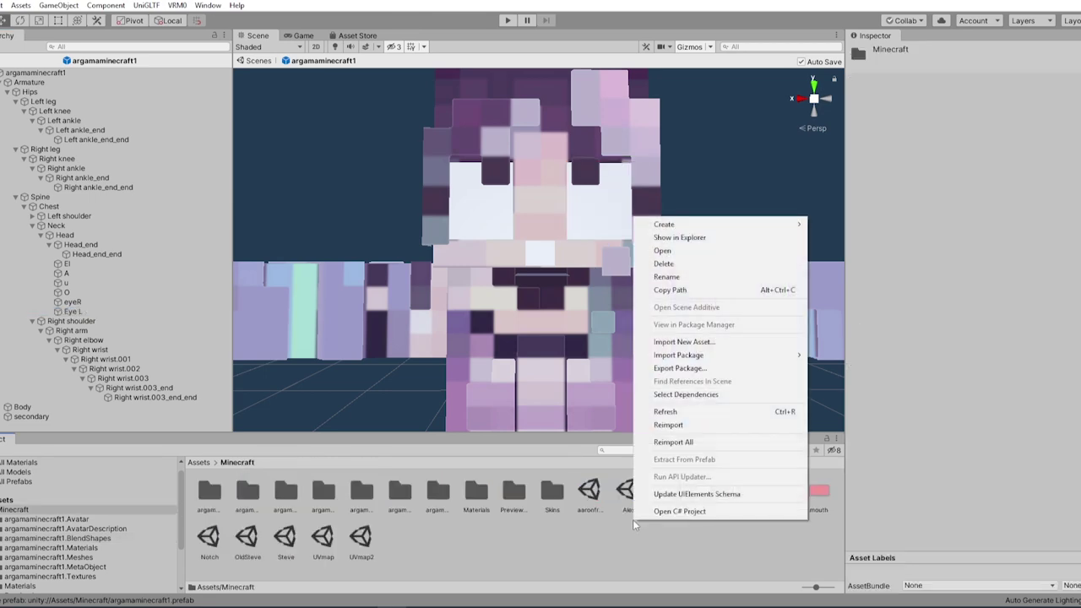
pyautogui.moveTo(692, 224)
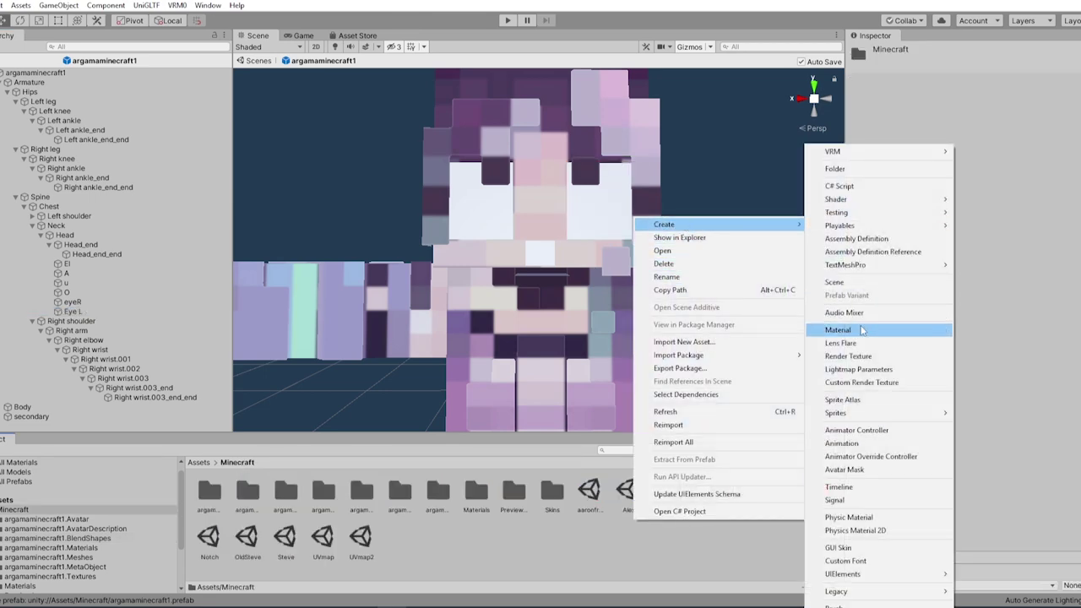
pyautogui.click(844, 329)
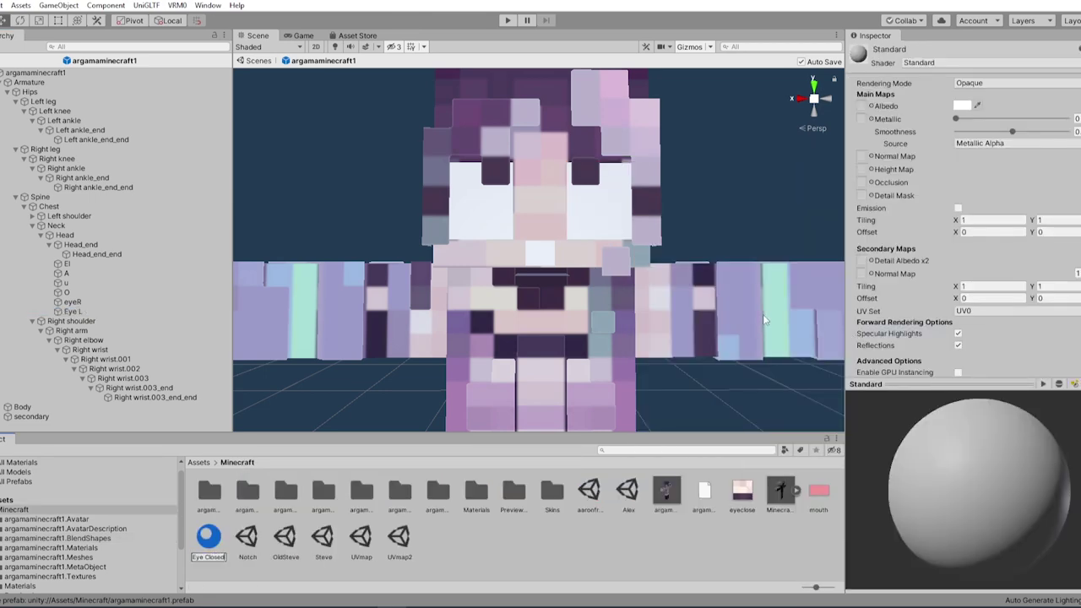
pyautogui.press('Return')
pyautogui.rightClick(743, 513)
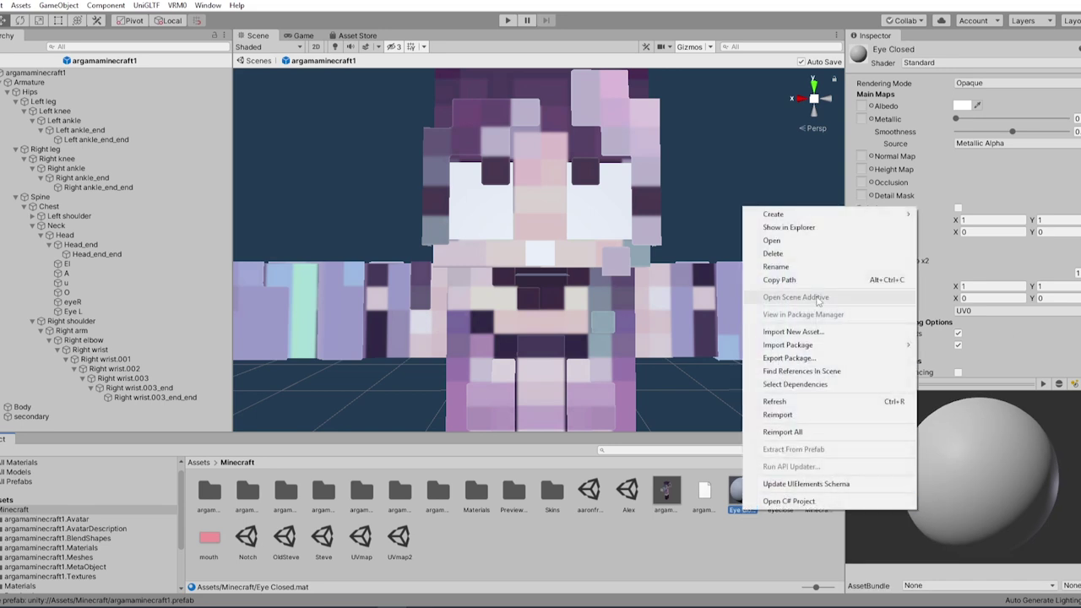
pyautogui.click(777, 270)
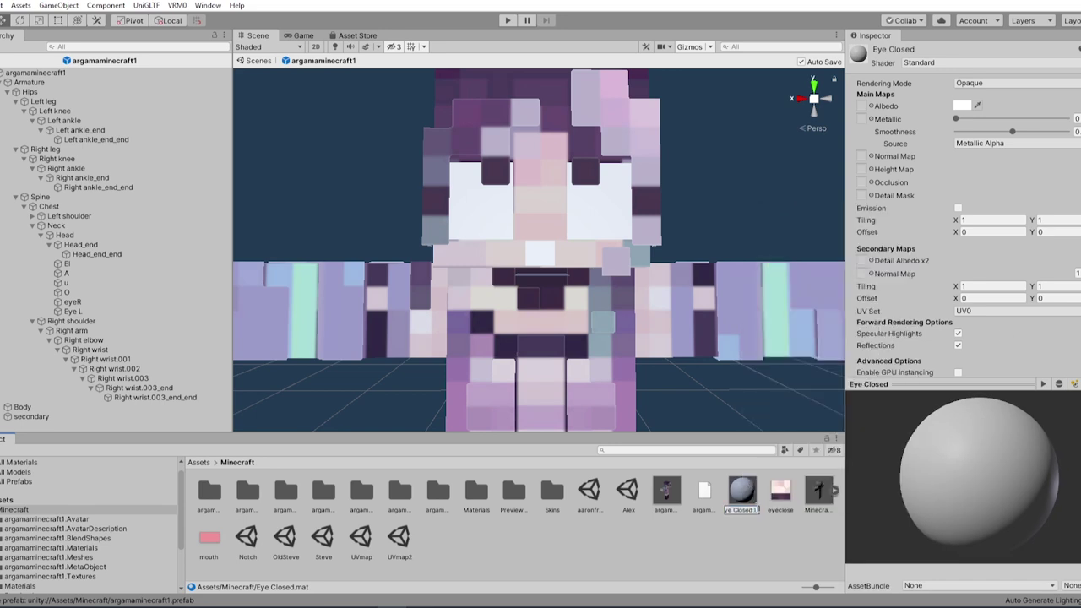
# - Assign the eyeclose texture as the Eye Closed L material's albedo and switch its shader to VRM/MToon
pyautogui.moveTo(780, 496); pyautogui.dragTo(861, 106)
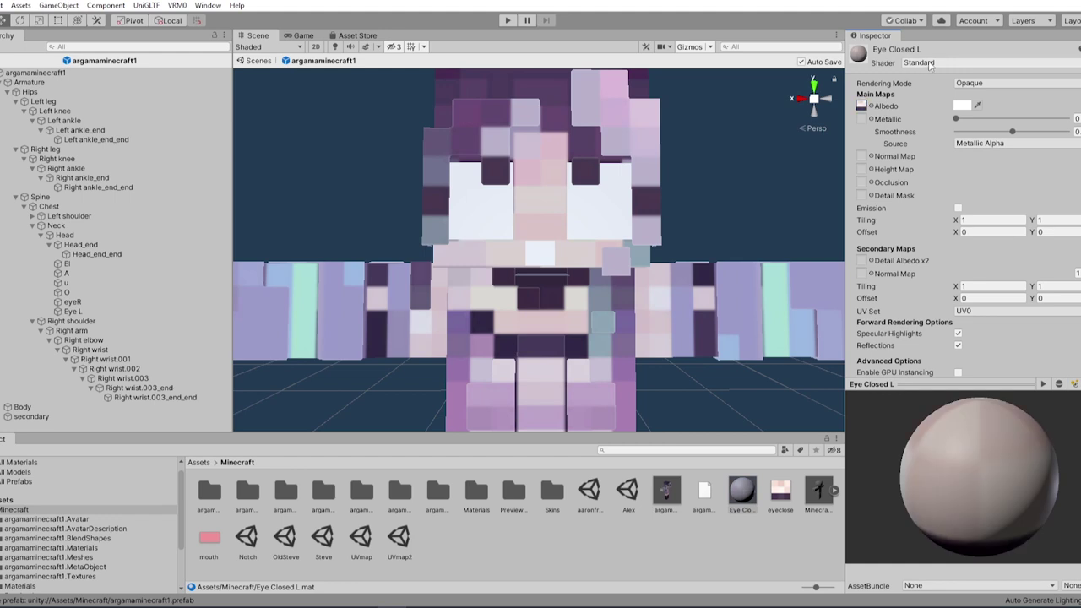
pyautogui.click(955, 63)
pyautogui.click(929, 233)
pyautogui.click(925, 102)
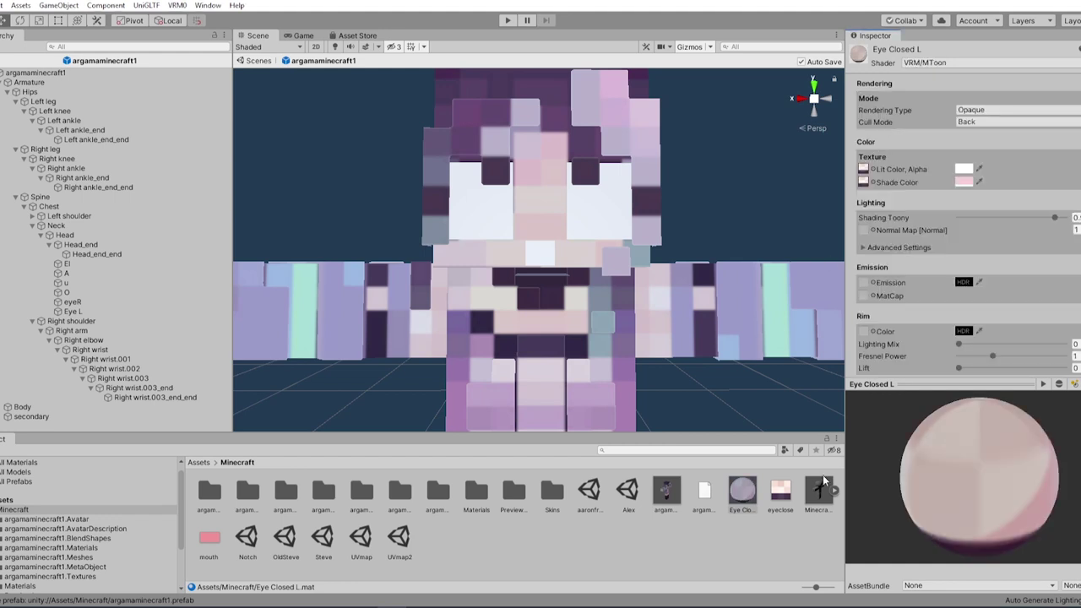
# - Set the Eye Closed L material's shade color to white and its rendering type to Cutout
pyautogui.click(965, 185)
pyautogui.click(998, 111)
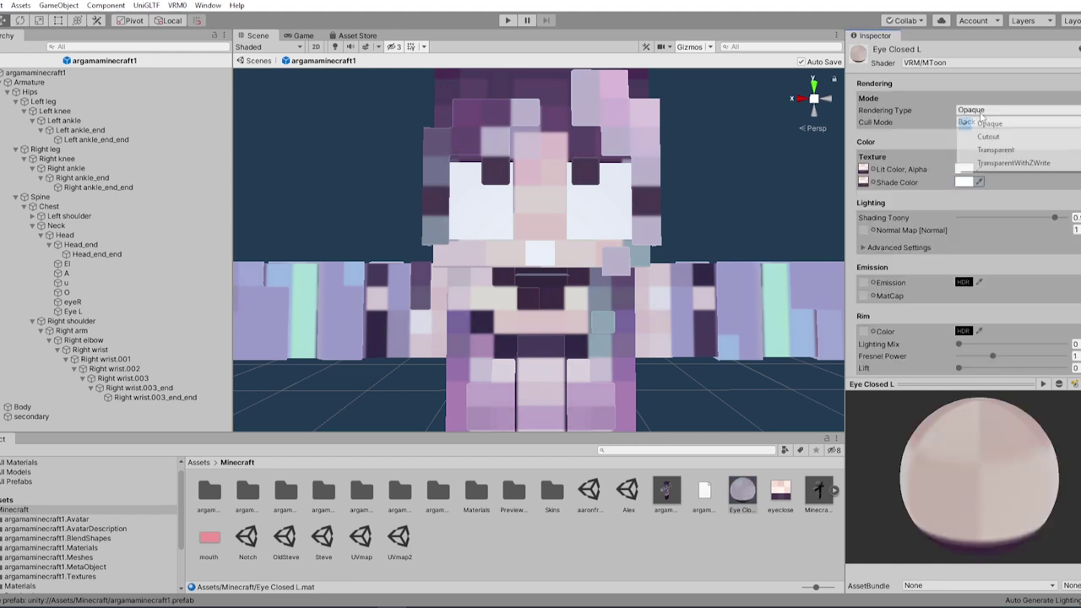
pyautogui.click(992, 136)
pyautogui.click(988, 123)
pyautogui.click(933, 127)
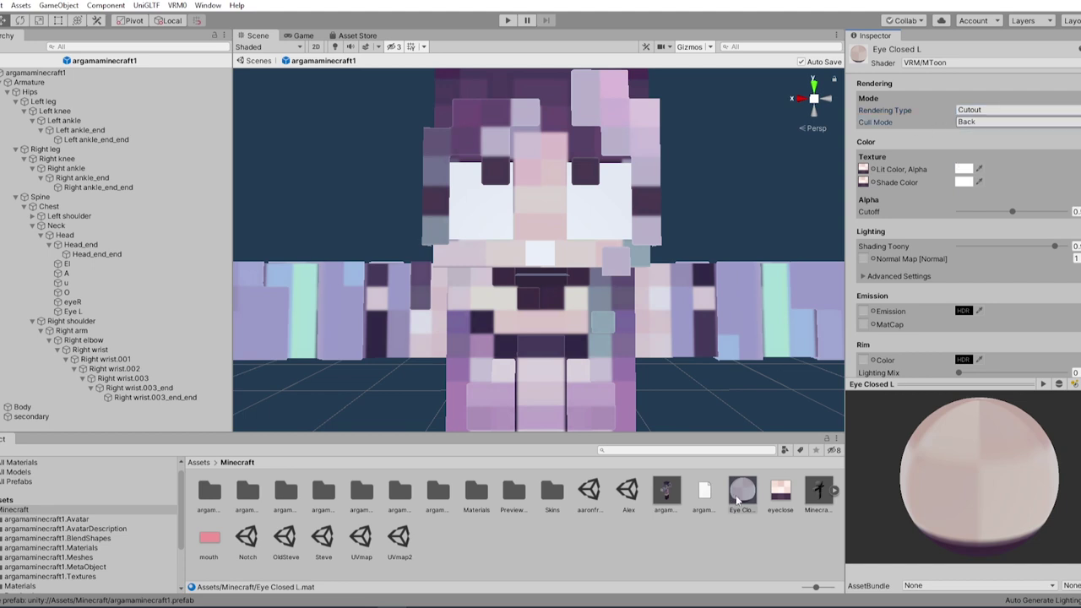
# - Apply the Eye Closed L material to the left eye plane and toggle the plane's scene visibility to preview the blink, leaving it hidden
pyautogui.moveTo(737, 500); pyautogui.dragTo(628, 217)
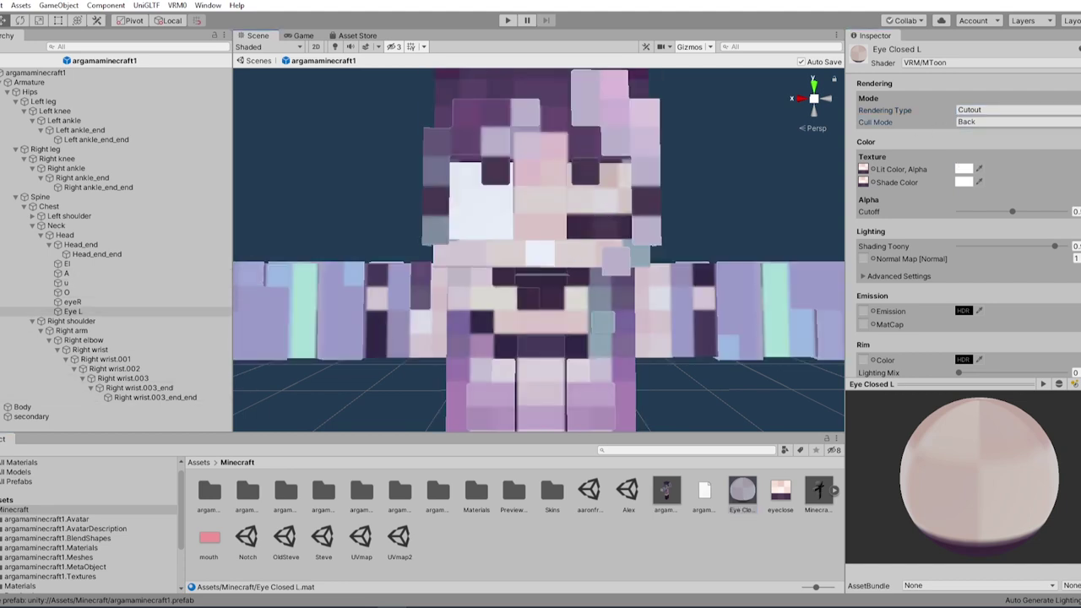
pyautogui.click(1, 312)
pyautogui.click(1, 312)
pyautogui.click(1, 312)
pyautogui.click(1, 312)
pyautogui.click(1, 311)
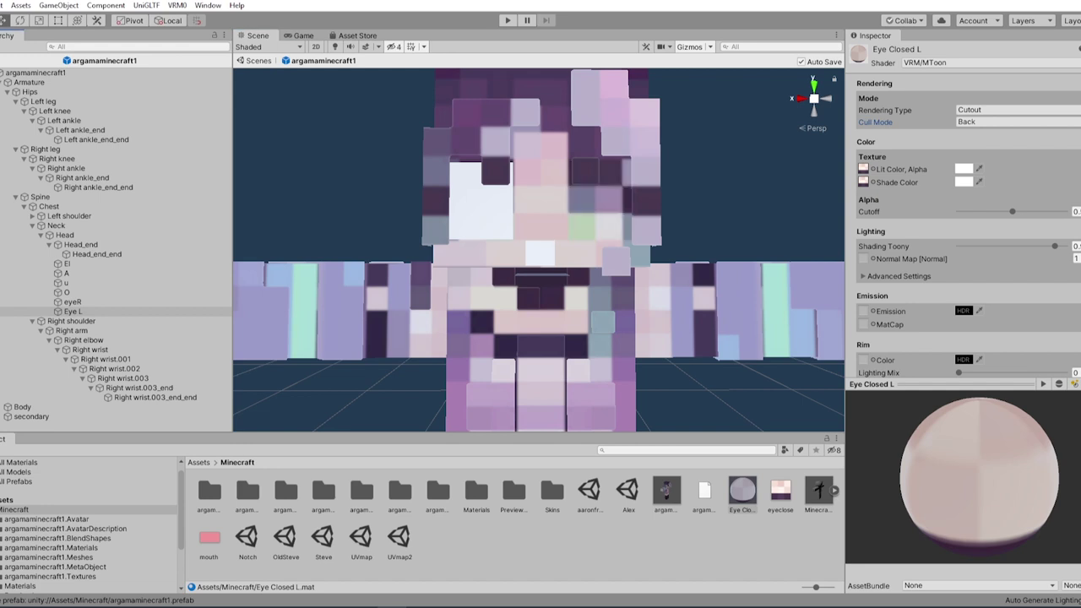
pyautogui.click(1, 312)
pyautogui.click(0, 312)
pyautogui.click(0, 312)
pyautogui.click(0, 311)
pyautogui.click(0, 311)
# - Create another material in the Minecraft folder and name it Eye Closed R
pyautogui.rightClick(741, 494)
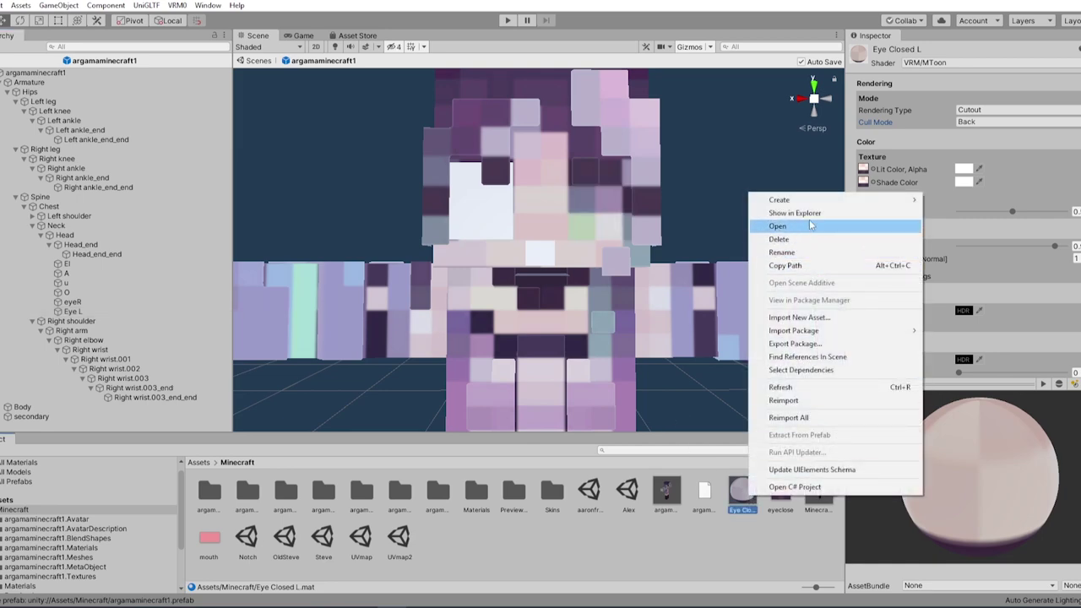
pyautogui.rightClick(688, 559)
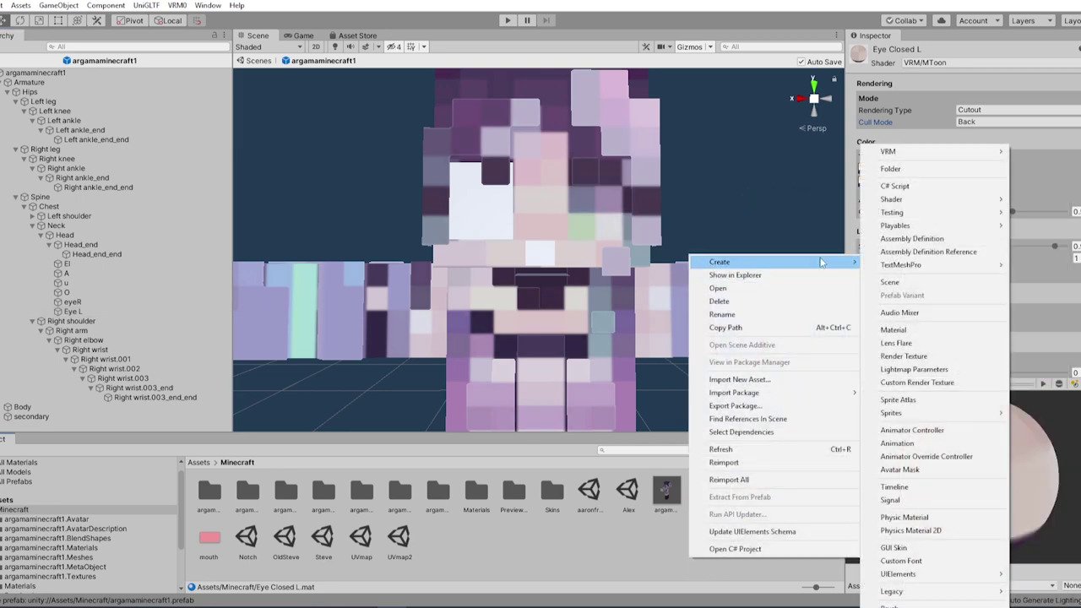
pyautogui.click(927, 339)
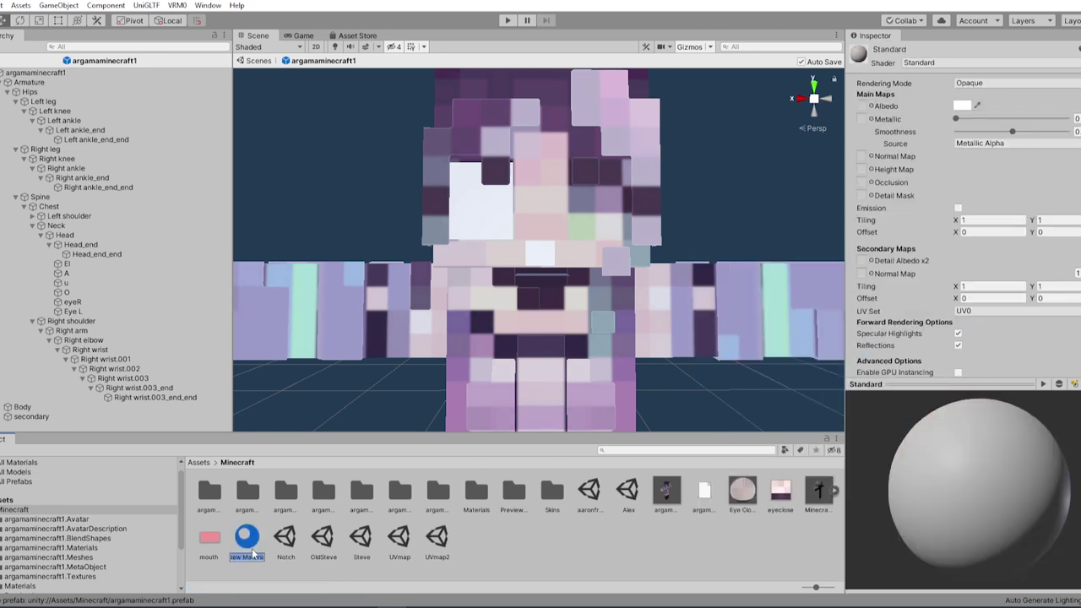
pyautogui.write('Eye Closed R')
pyautogui.press('Return')
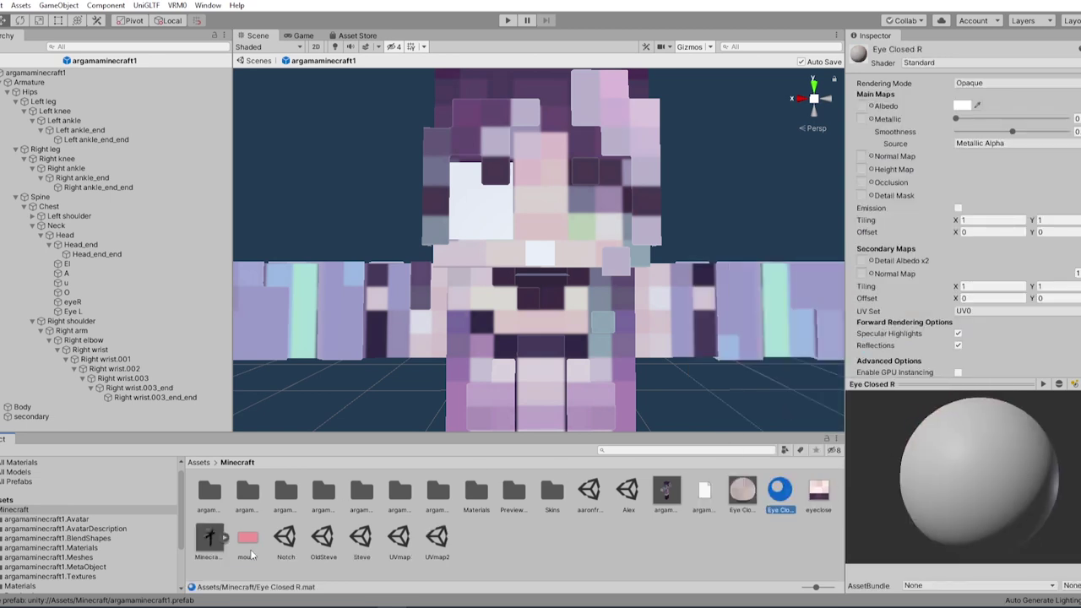
# - Set up the Eye Closed R material with the eyeclose texture, VRM/MToon shader, white shade color and Cutout rendering type
pyautogui.scroll(-1, 884, 270)
pyautogui.click(971, 44)
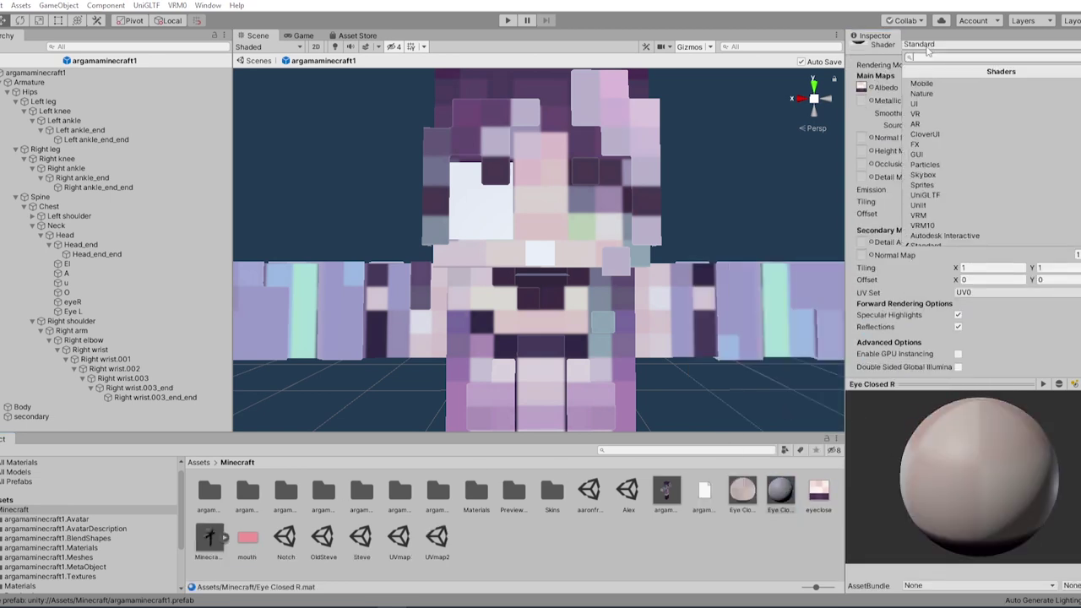
pyautogui.click(929, 212)
pyautogui.click(937, 79)
pyautogui.click(984, 91)
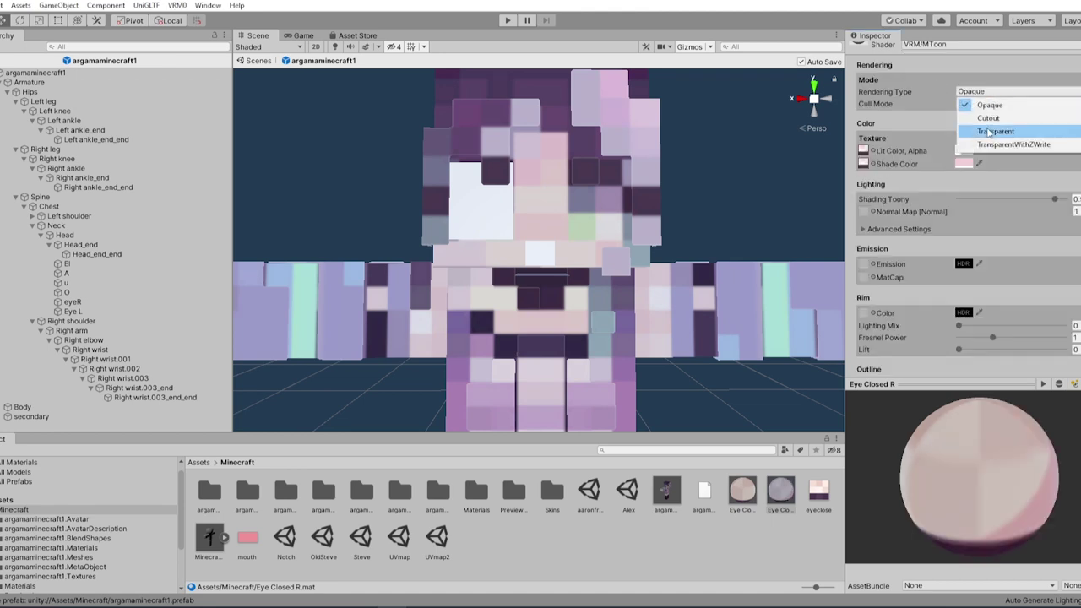
pyautogui.click(980, 105)
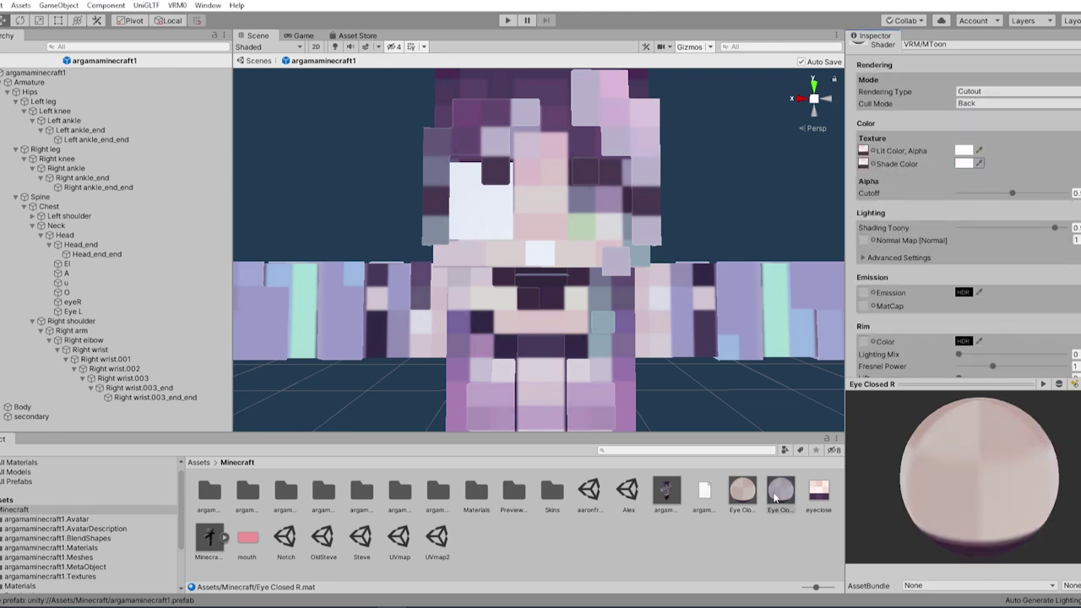
# - Apply the Eye Closed R material to the eyeR plane and toggle the plane's scene visibility to preview the blink, leaving it hidden
pyautogui.moveTo(783, 497); pyautogui.dragTo(472, 204)
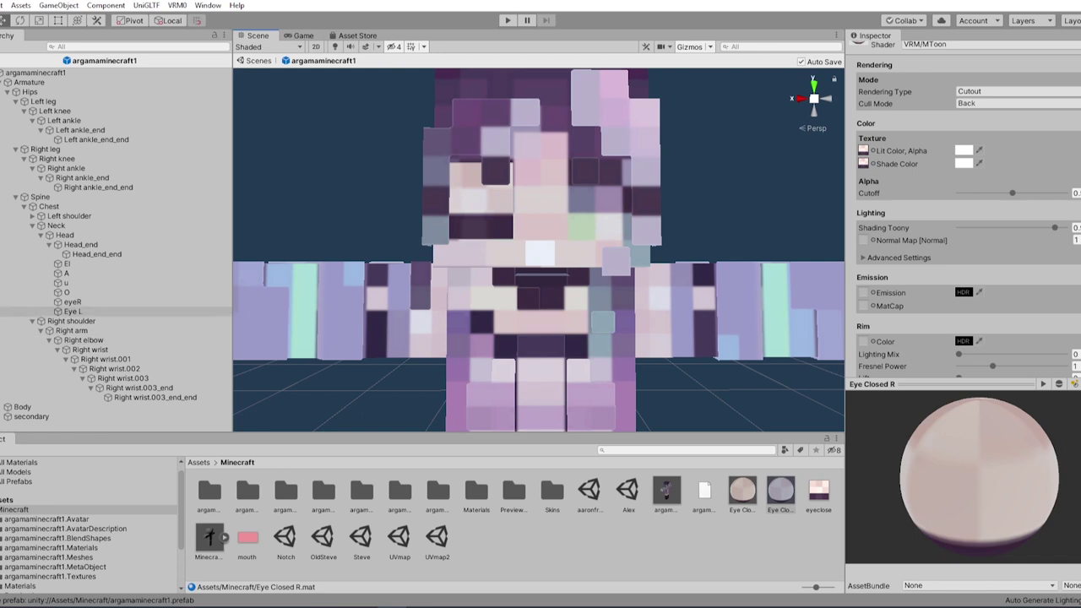
pyautogui.click(1, 302)
pyautogui.click(1, 302)
pyautogui.click(1, 302)
pyautogui.click(1, 301)
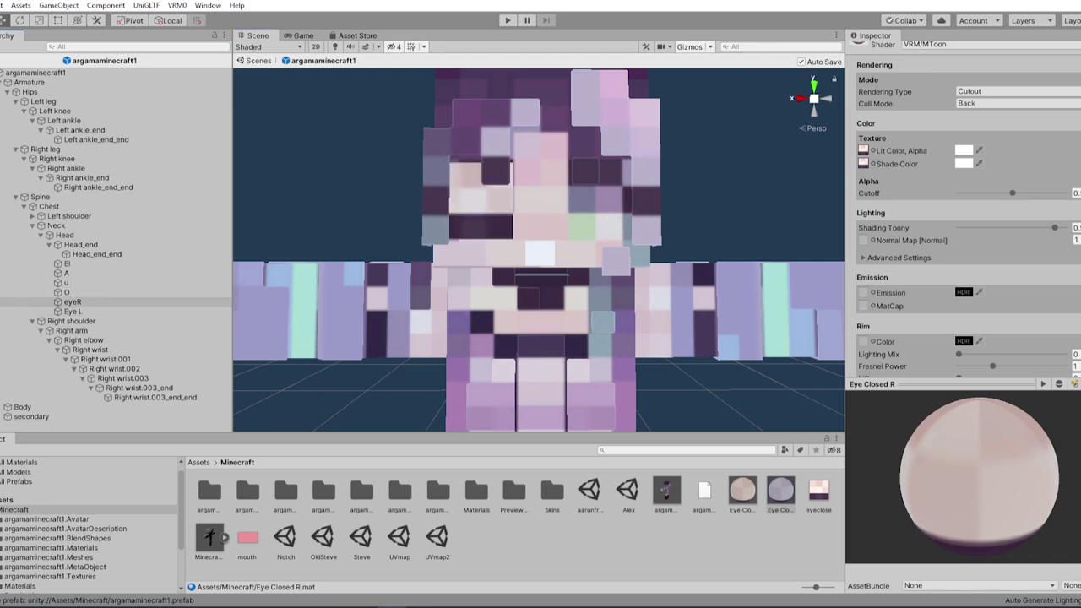
pyautogui.click(0, 302)
# - Collapse the Right shoulder branch, keep it visible in the scene, and toggle the Eye L plane's visibility, leaving it hidden
pyautogui.moveTo(73, 311); pyautogui.dragTo(73, 321)
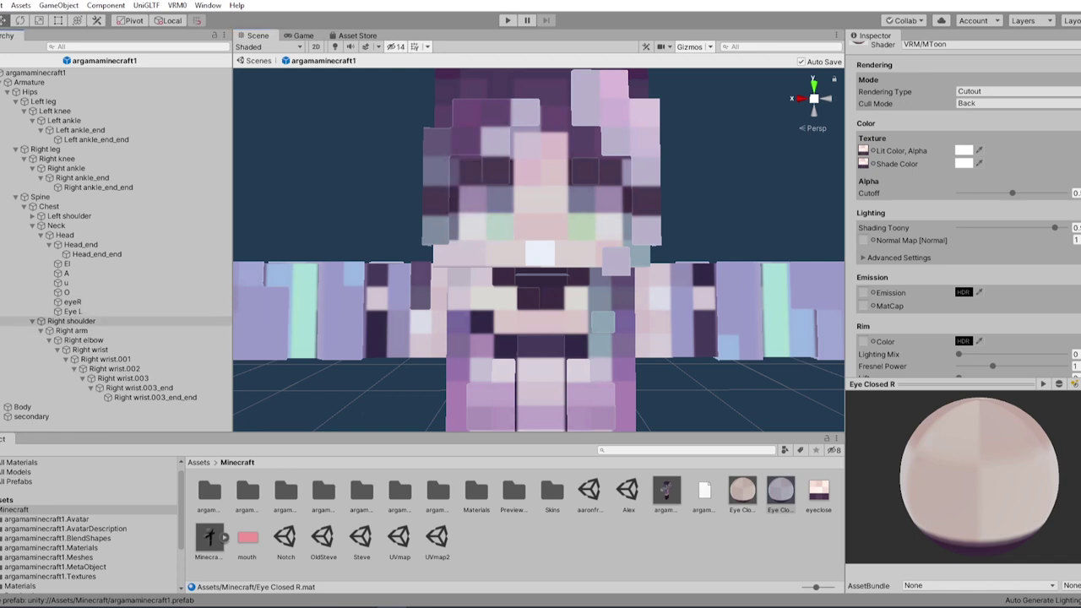
pyautogui.click(33, 321)
pyautogui.click(1, 321)
pyautogui.click(1, 312)
pyautogui.click(1, 311)
pyautogui.click(1, 311)
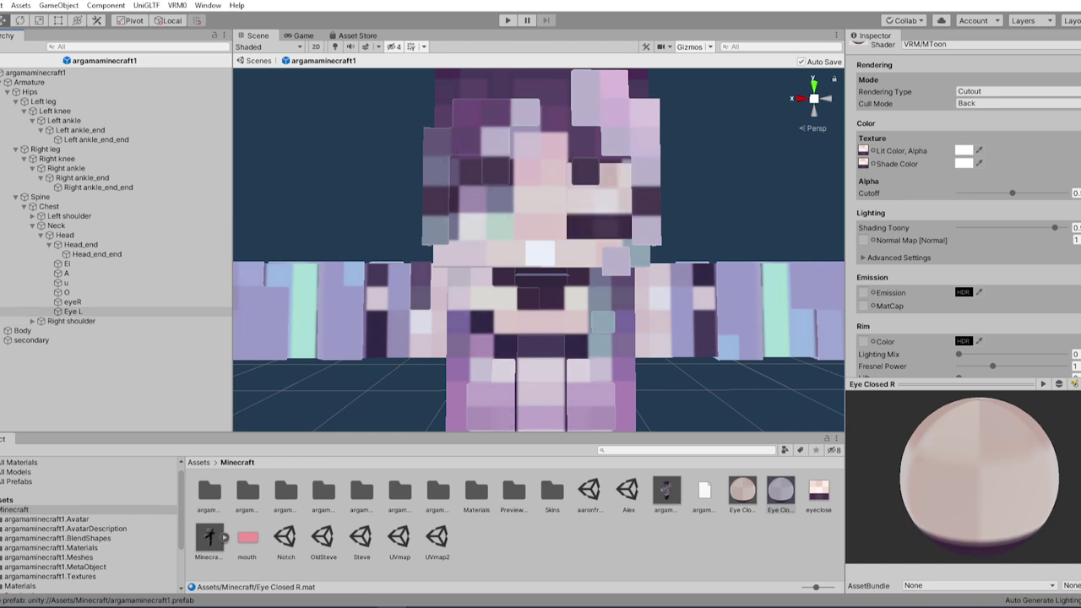
pyautogui.moveTo(73, 312); pyautogui.dragTo(582, 177)
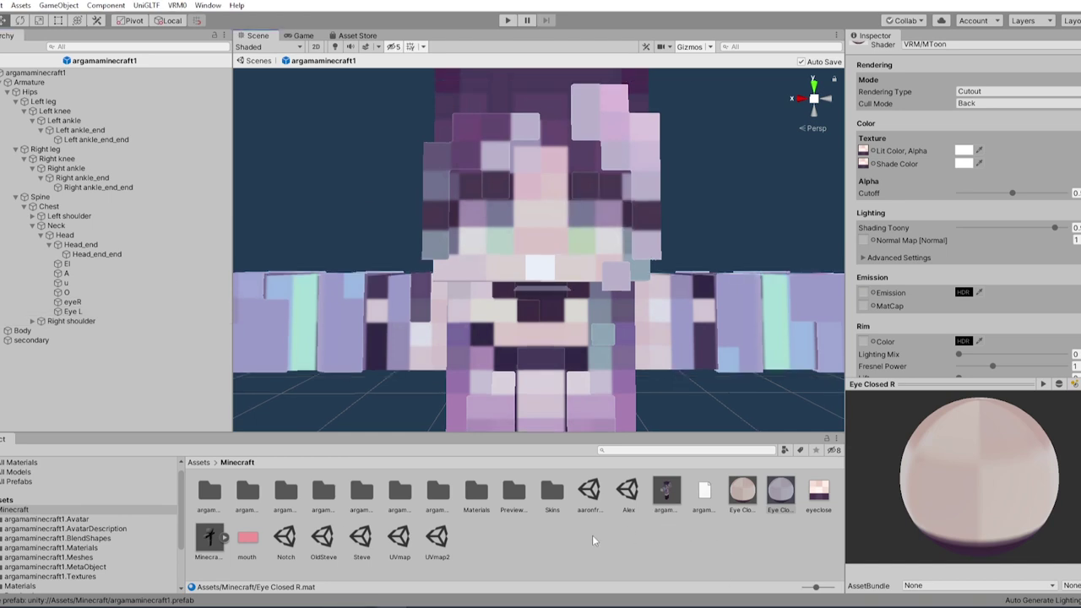
# - Create a material in the Minecraft folder and name it E
pyautogui.rightClick(594, 539)
pyautogui.moveTo(642, 240)
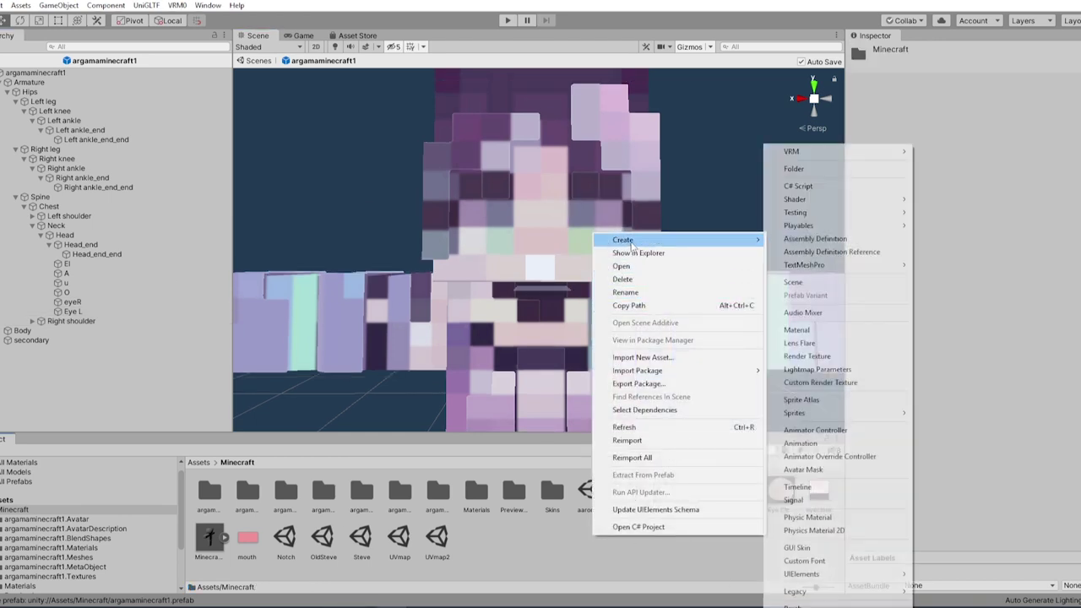
pyautogui.click(811, 332)
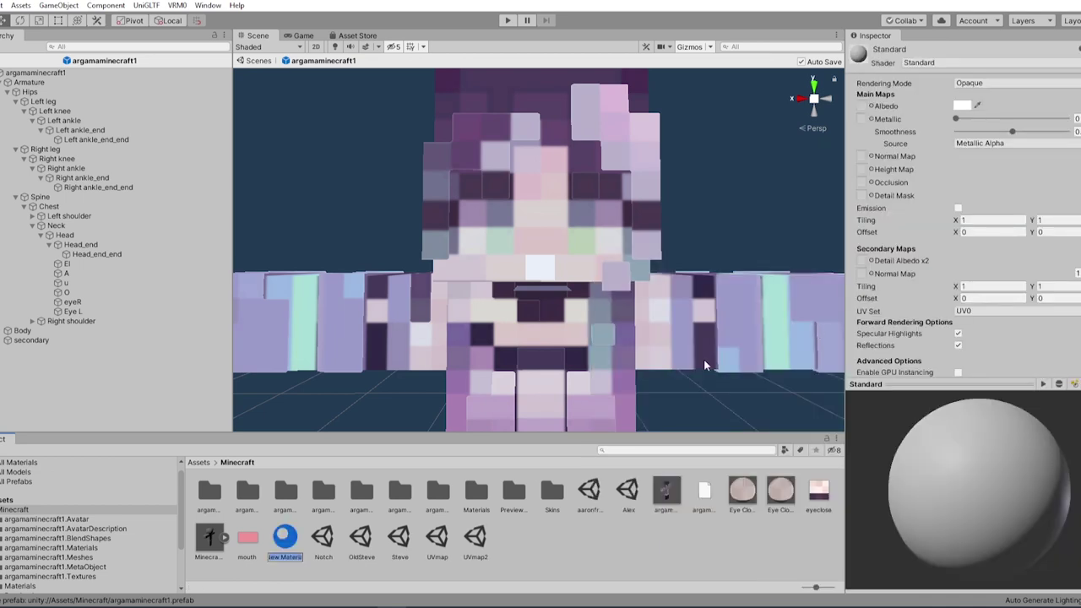
pyautogui.write('E')
pyautogui.press('Return')
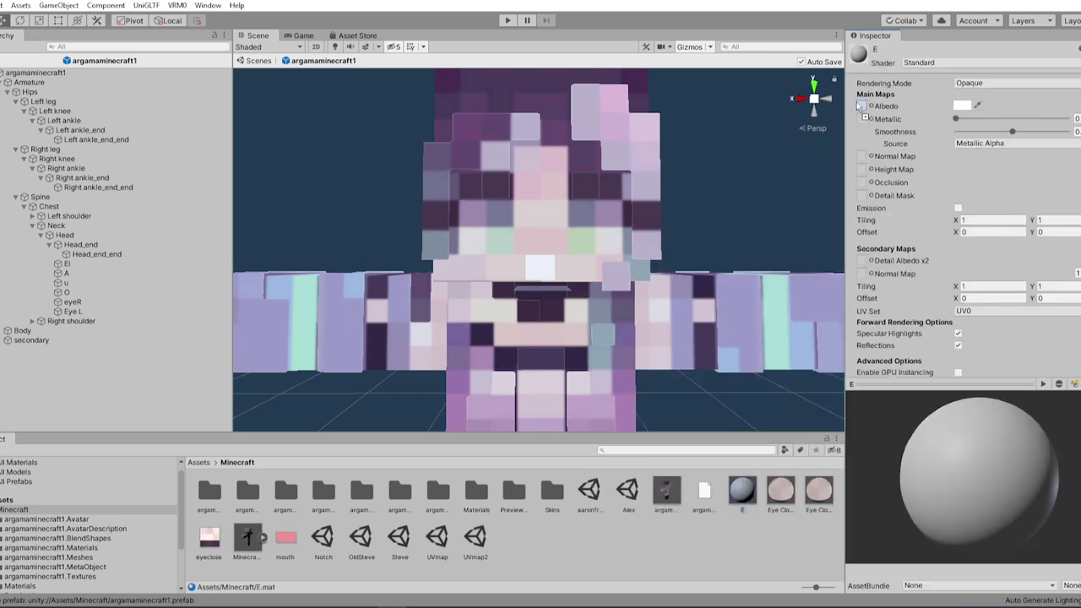
# - Set up the E material with the mouth texture, the VRM/MToon shader and the Cutout rendering type
pyautogui.moveTo(857, 103); pyautogui.dragTo(858, 105)
pyautogui.click(938, 65)
pyautogui.click(952, 234)
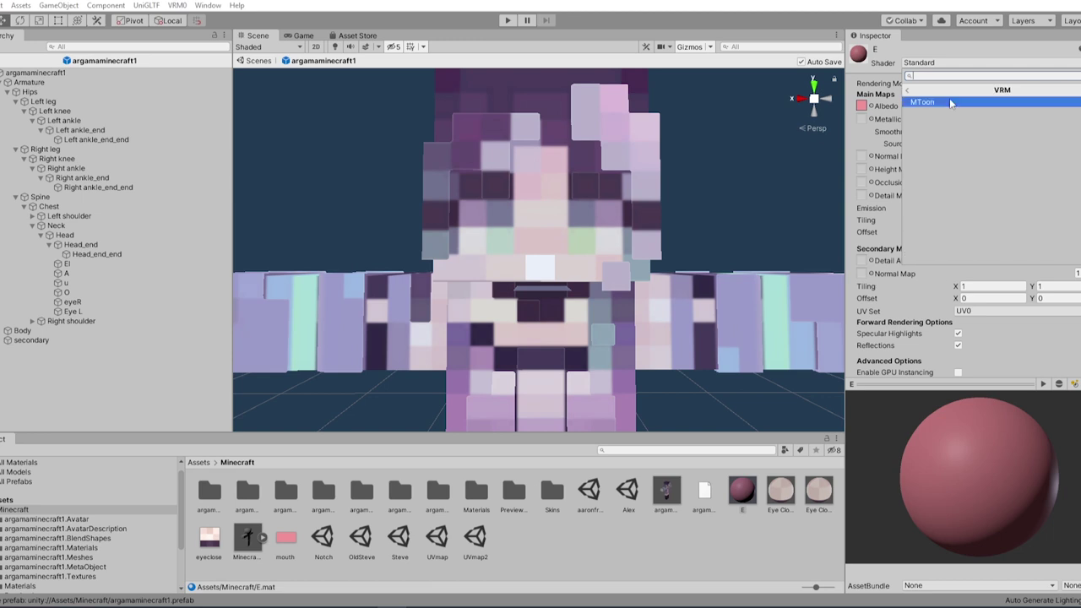
pyautogui.click(950, 102)
pyautogui.click(971, 111)
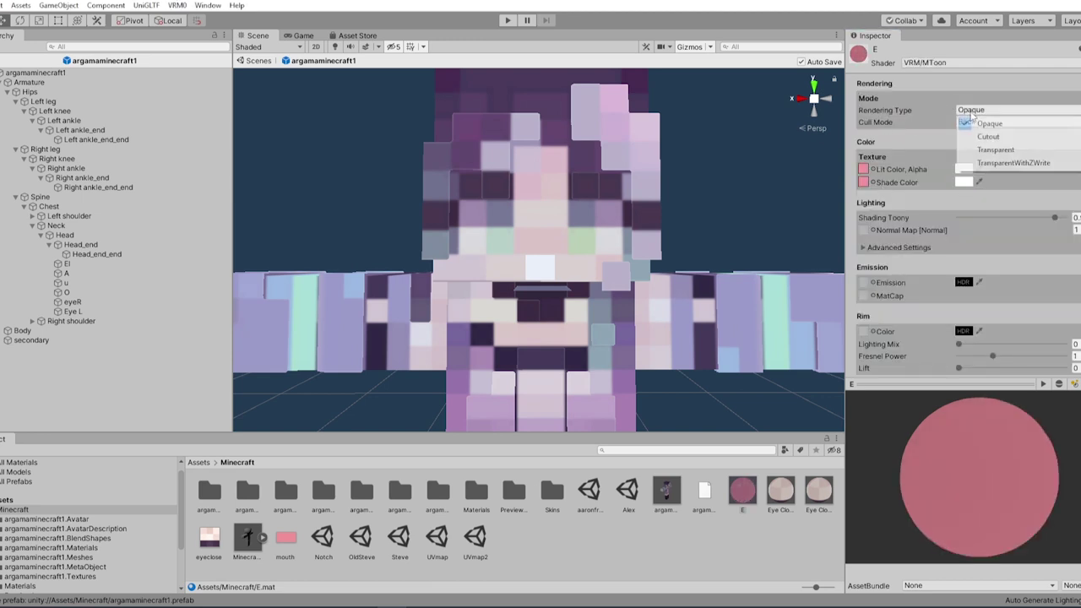
pyautogui.click(988, 136)
pyautogui.rightClick(743, 493)
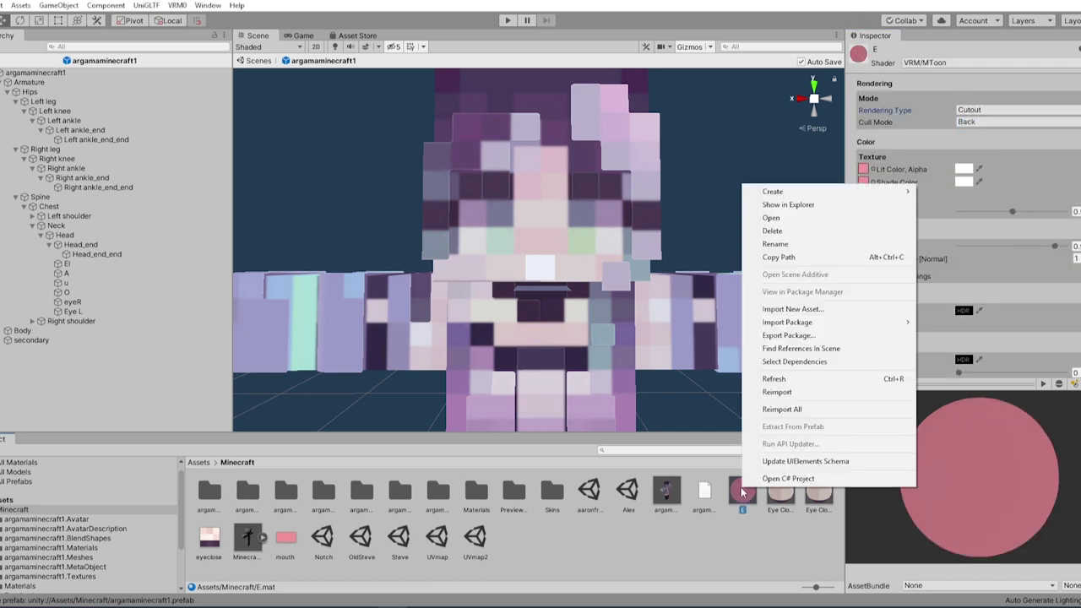
pyautogui.click(737, 498)
pyautogui.click(733, 530)
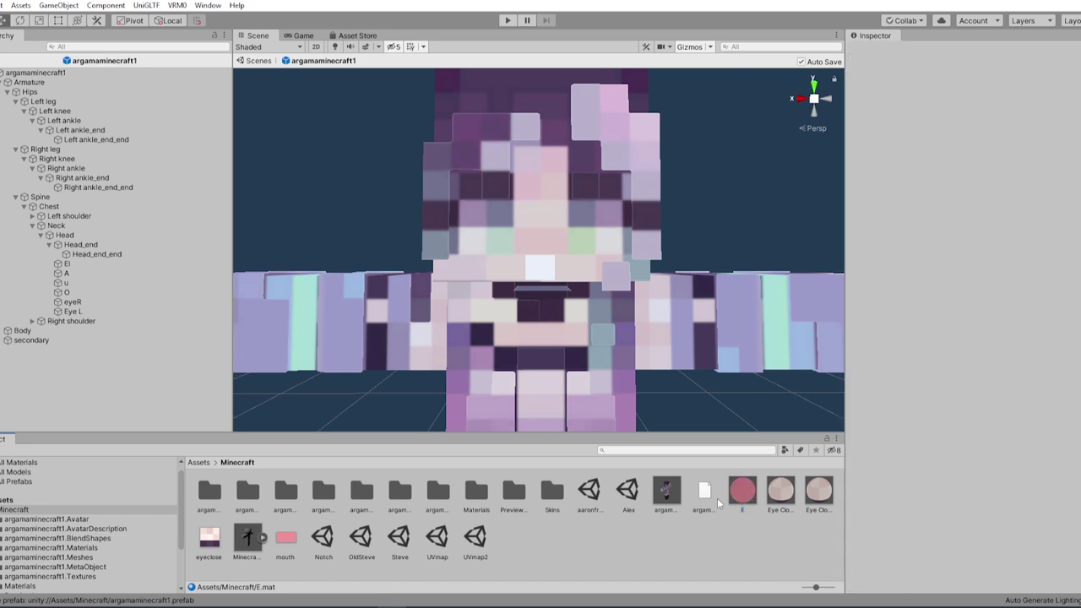
pyautogui.click(743, 492)
pyautogui.rightClick(745, 496)
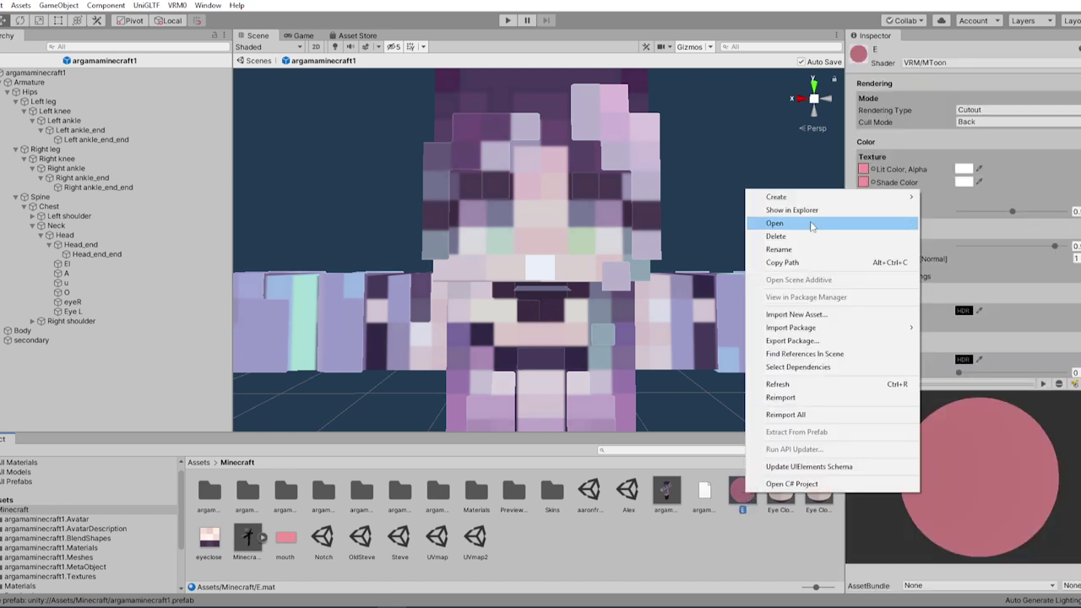
pyautogui.click(3, 6)
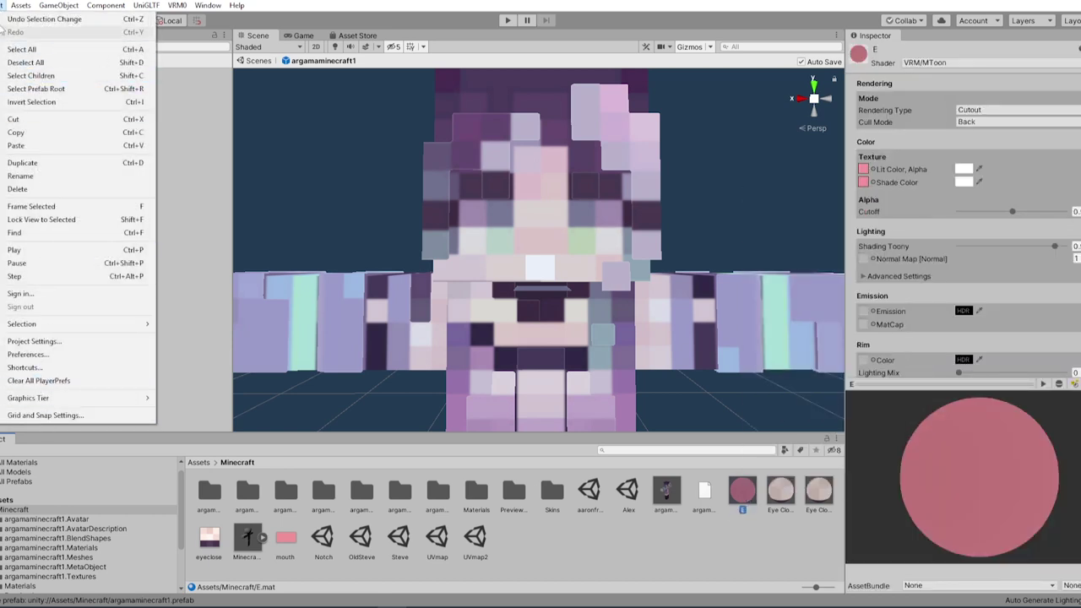
pyautogui.click(747, 541)
# - Create another material in the Minecraft folder and name it A
pyautogui.rightClick(746, 541)
pyautogui.moveTo(892, 238)
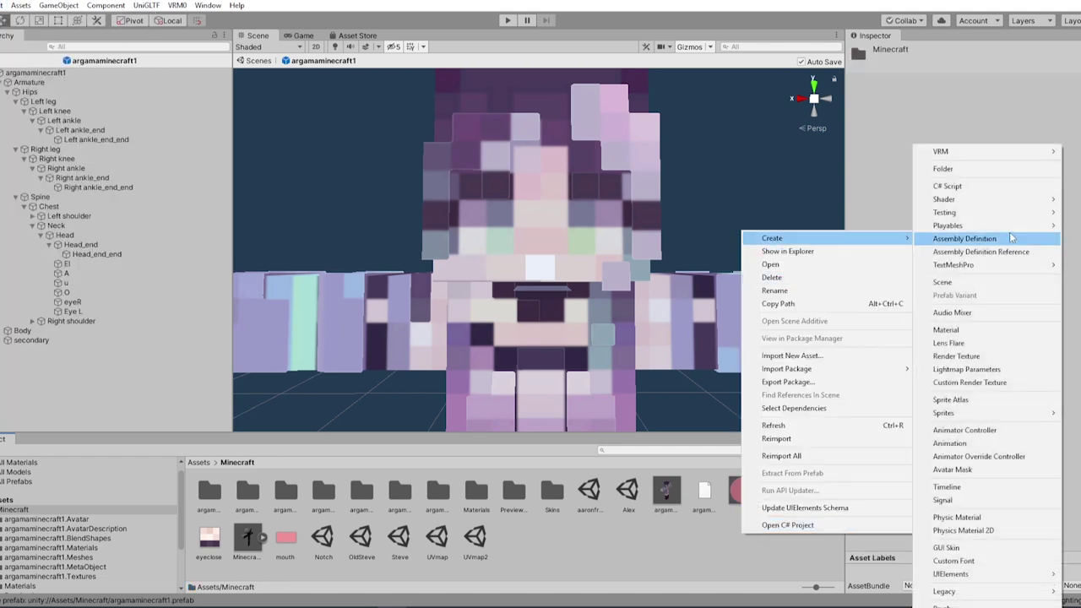
pyautogui.click(962, 333)
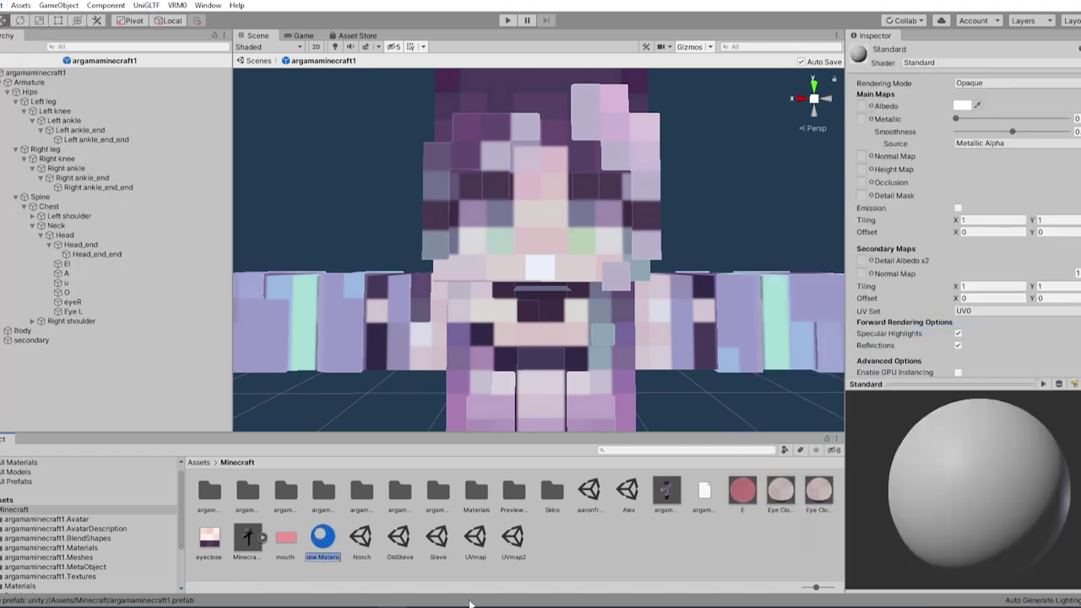
pyautogui.press('Return')
# - Create a mouth material named U in the Minecraft folder
pyautogui.rightClick(664, 541)
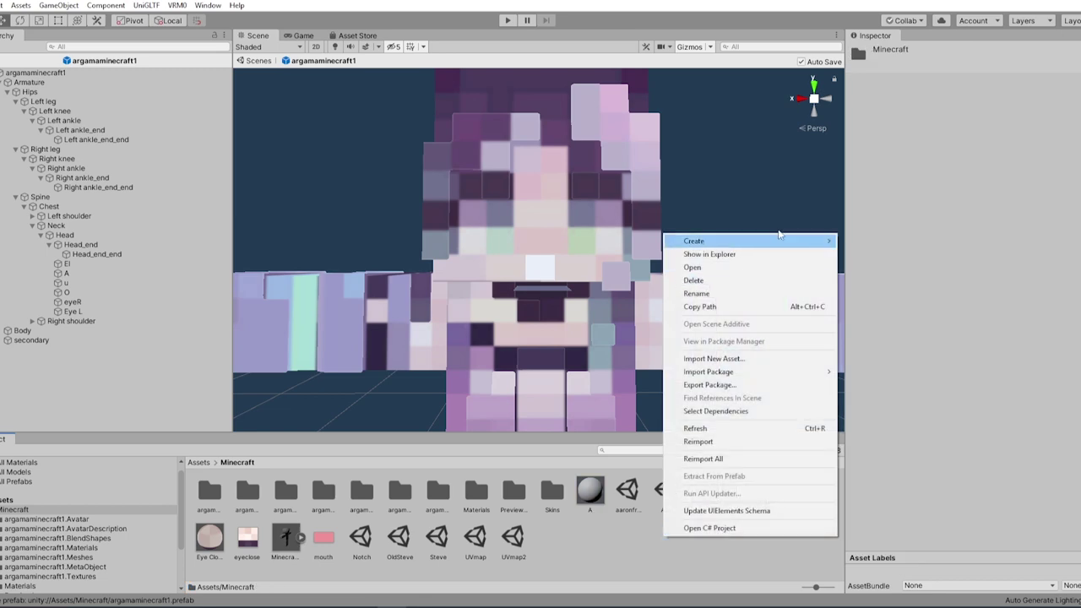
pyautogui.moveTo(781, 240)
pyautogui.click(878, 330)
pyautogui.write('U')
pyautogui.press('Return')
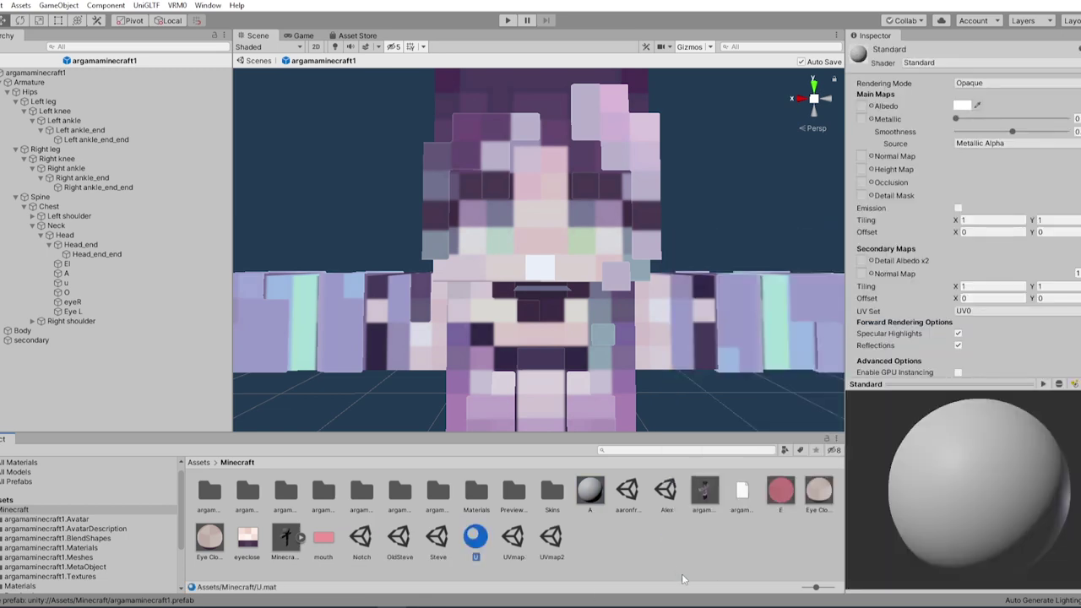
# - Create a mouth material named O in the Minecraft folder
pyautogui.rightClick(669, 537)
pyautogui.moveTo(830, 232)
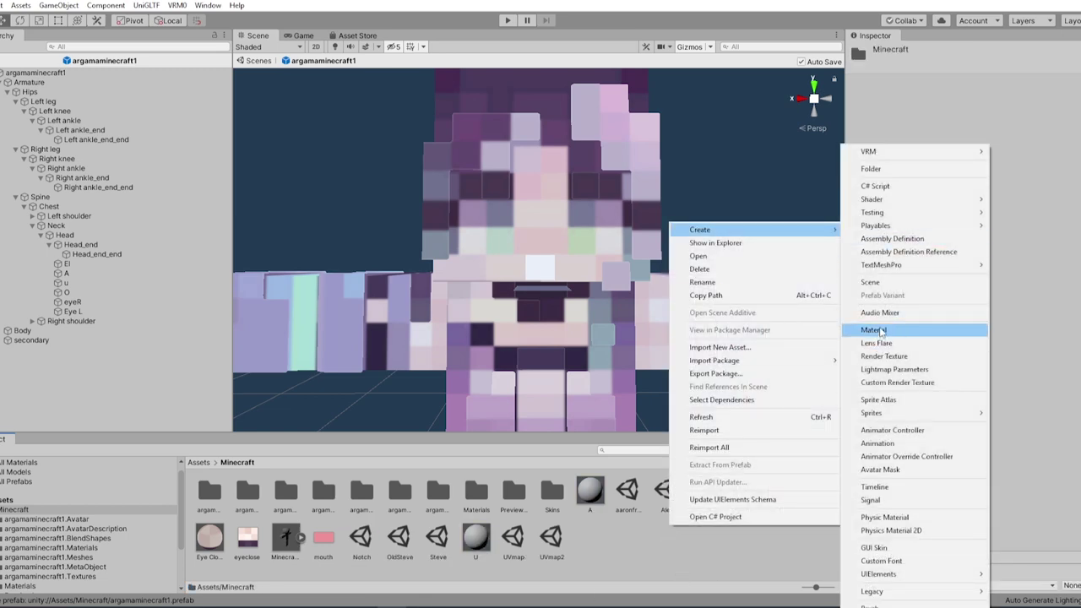
pyautogui.click(881, 330)
pyautogui.write('O')
pyautogui.press('Return')
# - Assign the mouth texture as the albedo map of the A, U and O materials
pyautogui.click(584, 489)
pyautogui.moveTo(323, 538); pyautogui.dragTo(861, 106)
pyautogui.click(514, 537)
pyautogui.click(401, 538)
pyautogui.moveTo(323, 538); pyautogui.dragTo(861, 106)
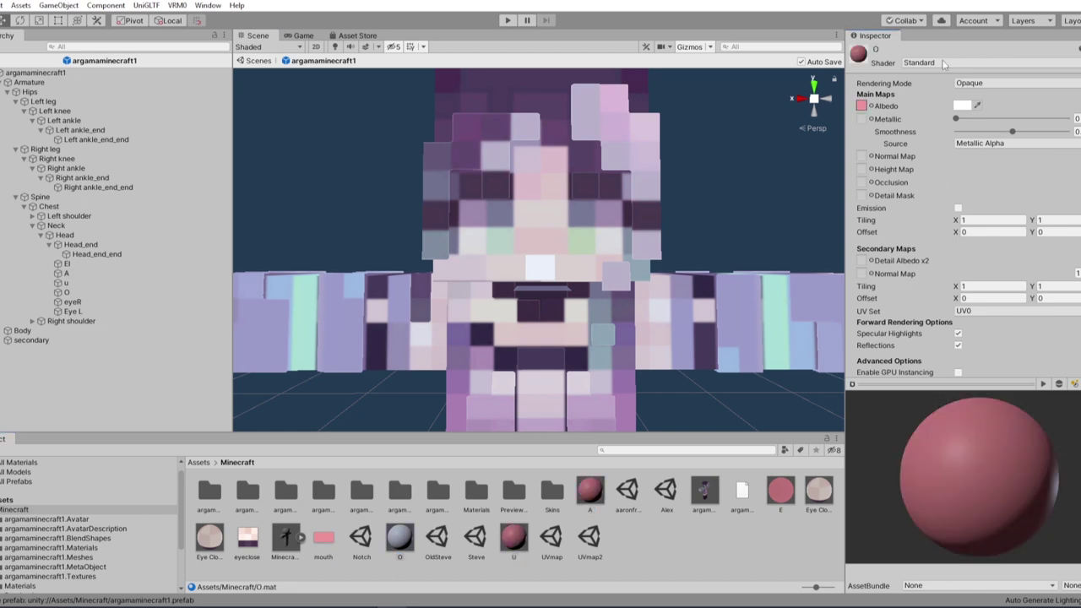
# - Switch the O and U materials to the VRM/MToon shader and set U's rendering type to Cutout
pyautogui.click(954, 63)
pyautogui.click(938, 158)
pyautogui.click(941, 103)
pyautogui.click(513, 538)
pyautogui.click(943, 105)
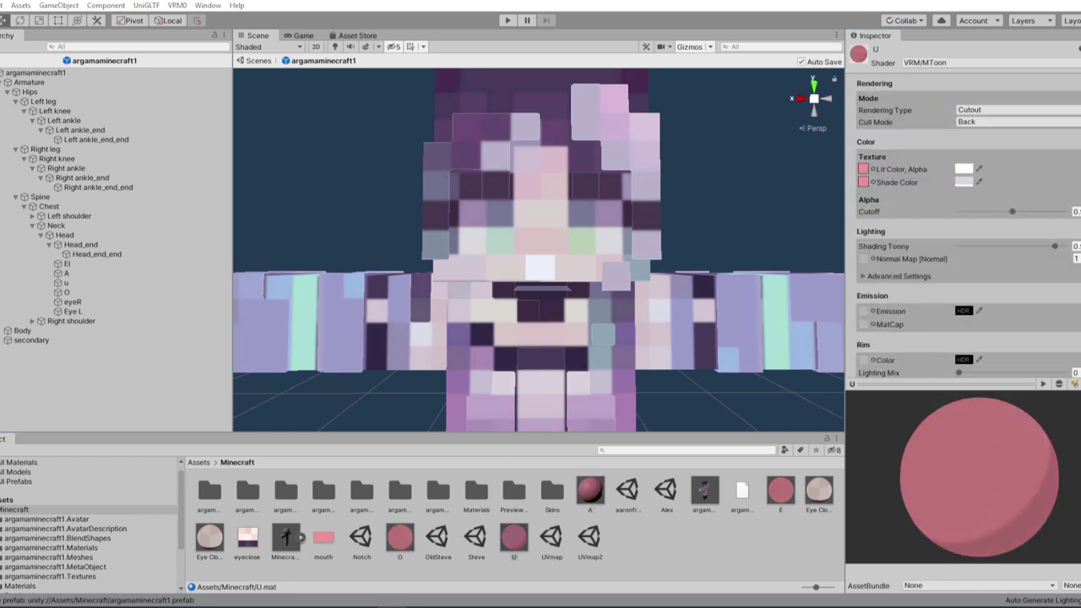
# - Switch the A material to the VRM/MToon shader and set its rendering type to Cutout
pyautogui.click(590, 491)
pyautogui.click(954, 63)
pyautogui.click(939, 158)
pyautogui.click(941, 103)
pyautogui.click(991, 110)
pyautogui.click(994, 137)
pyautogui.click(992, 110)
pyautogui.click(992, 136)
# - Apply the E material to the EI mouth plane under the head
pyautogui.click(67, 263)
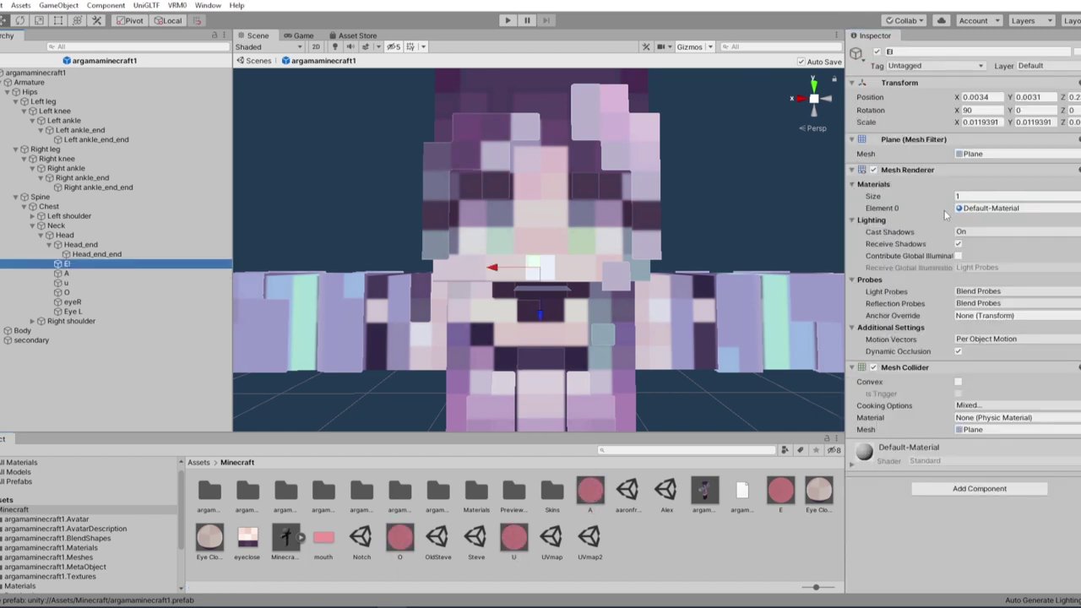
pyautogui.moveTo(780, 489); pyautogui.dragTo(987, 208)
pyautogui.click(66, 274)
pyautogui.moveTo(590, 490); pyautogui.dragTo(988, 208)
pyautogui.click(66, 283)
pyautogui.moveTo(513, 538); pyautogui.dragTo(988, 208)
pyautogui.click(400, 538)
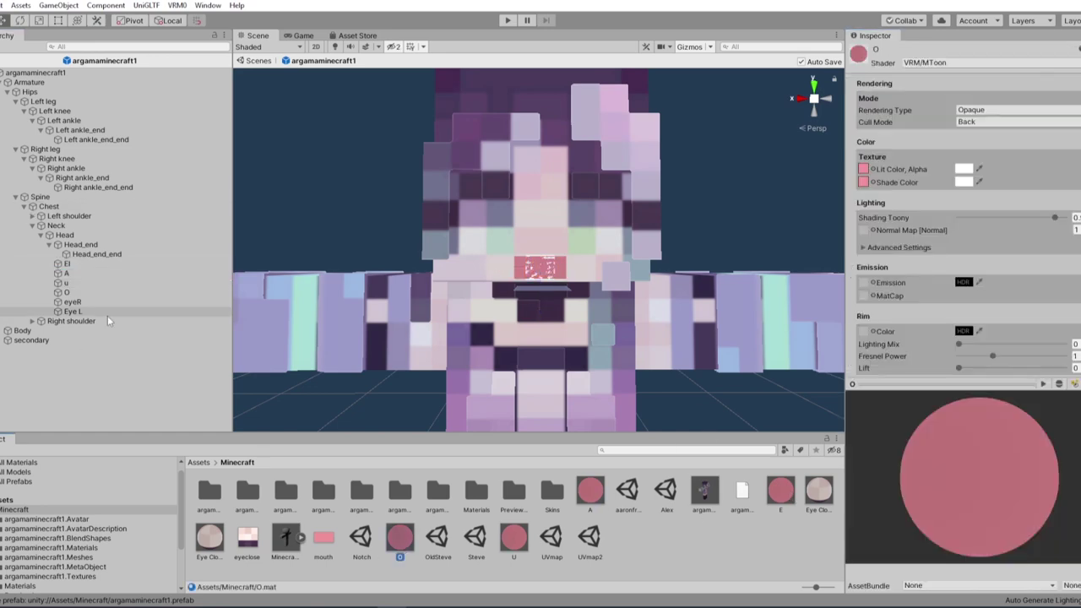
pyautogui.click(67, 292)
pyautogui.moveTo(400, 538); pyautogui.dragTo(996, 209)
pyautogui.click(78, 539)
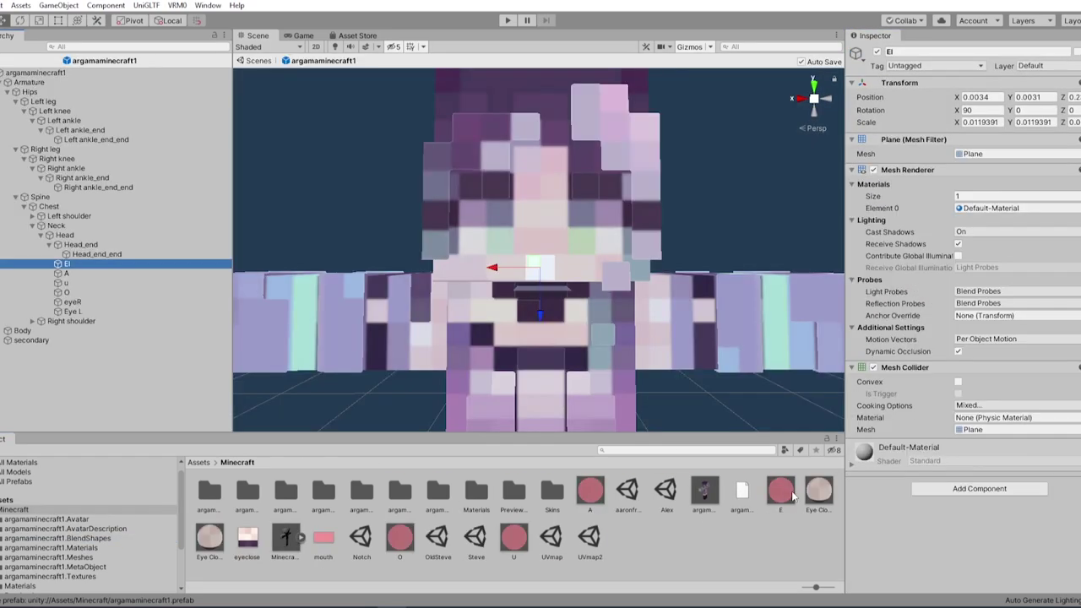
pyautogui.moveTo(781, 490); pyautogui.dragTo(997, 208)
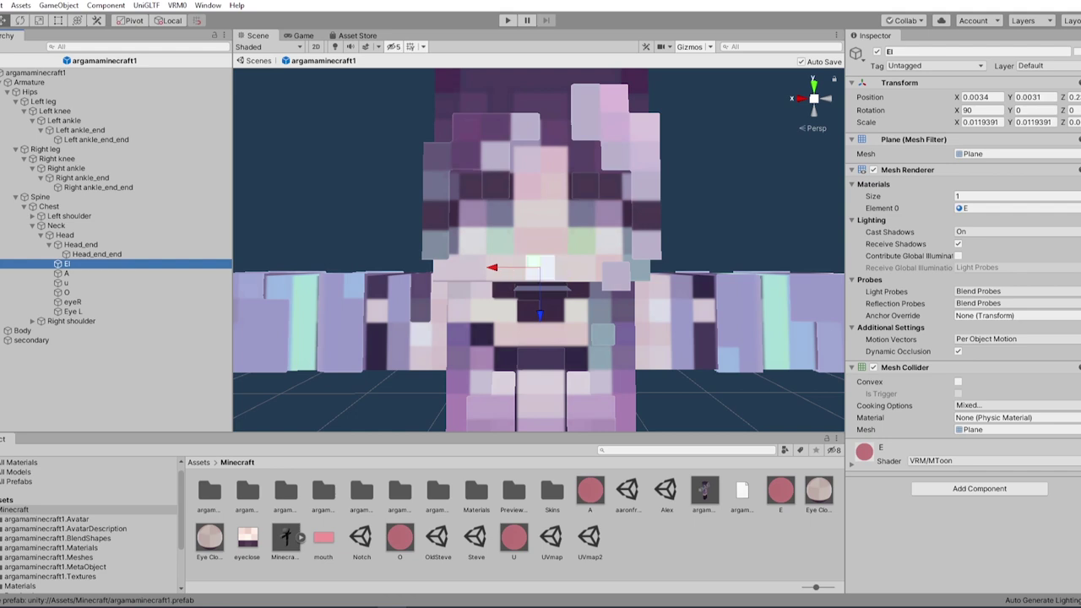
# - Apply the A, U and O materials to the matching A, u and O mouth planes
pyautogui.click(75, 274)
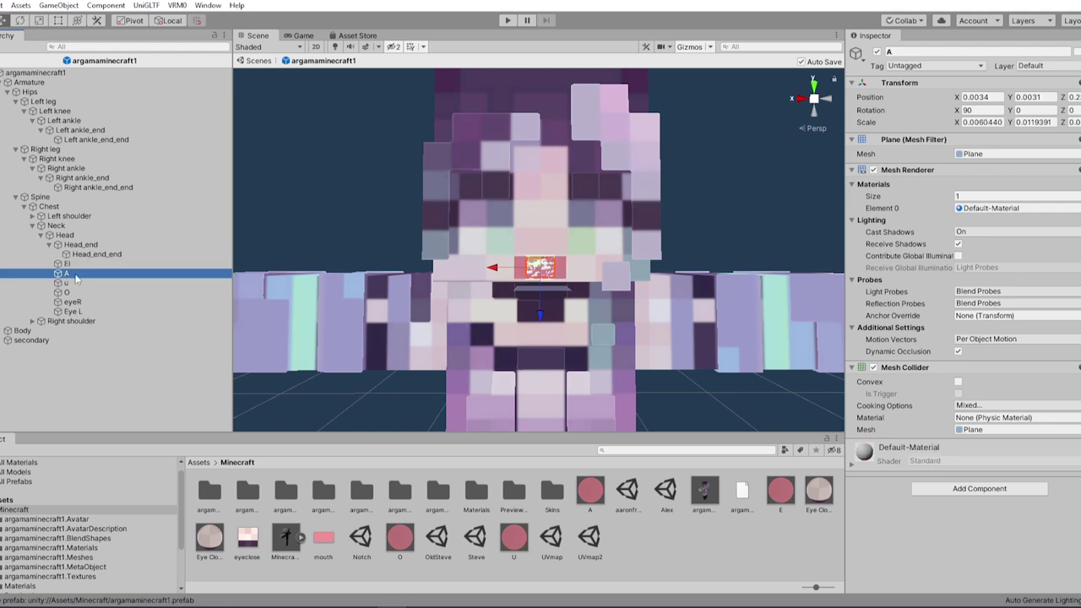
pyautogui.moveTo(592, 496); pyautogui.dragTo(993, 210)
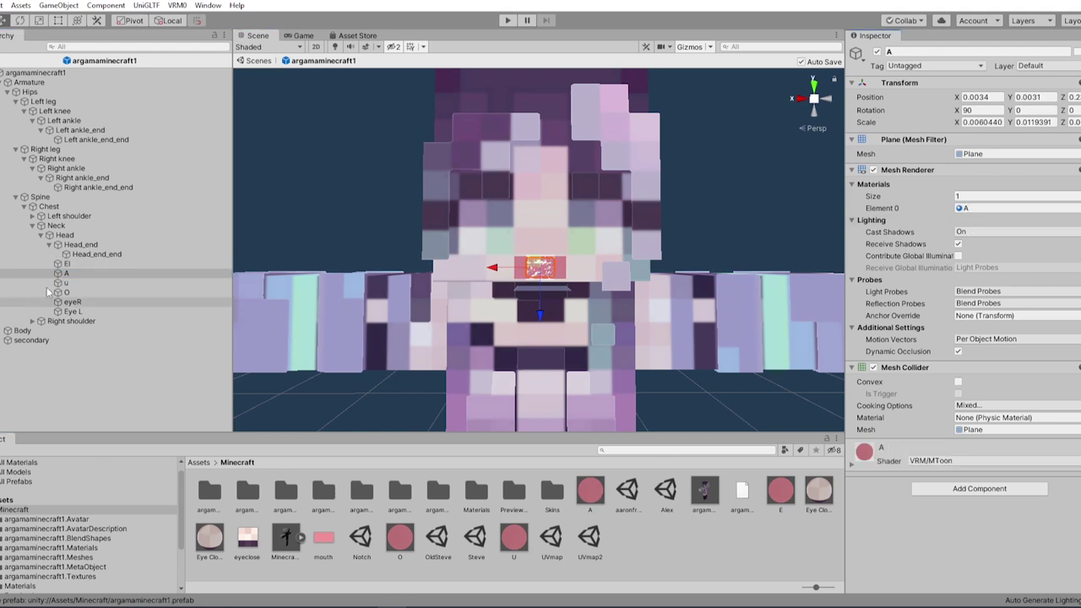
pyautogui.click(89, 284)
pyautogui.moveTo(513, 537); pyautogui.dragTo(988, 209)
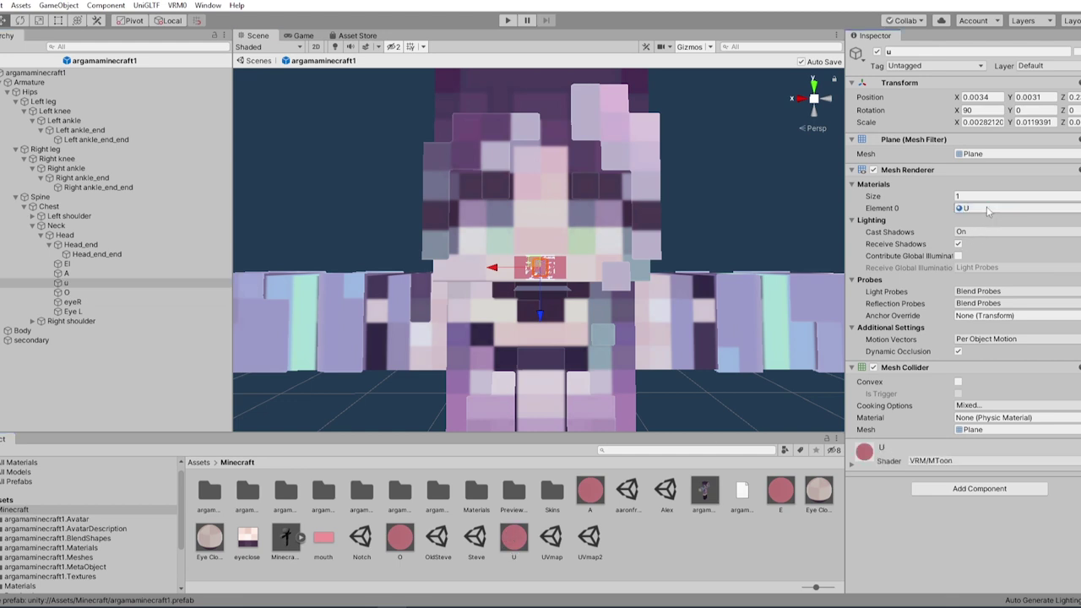
pyautogui.click(402, 547)
pyautogui.click(92, 294)
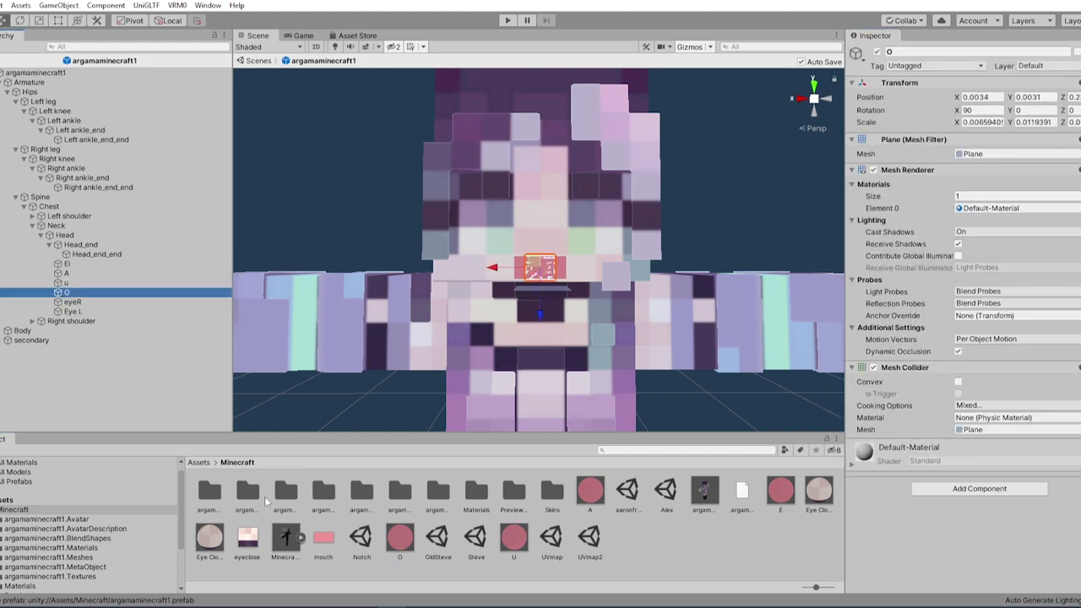
pyautogui.moveTo(391, 545); pyautogui.dragTo(996, 213)
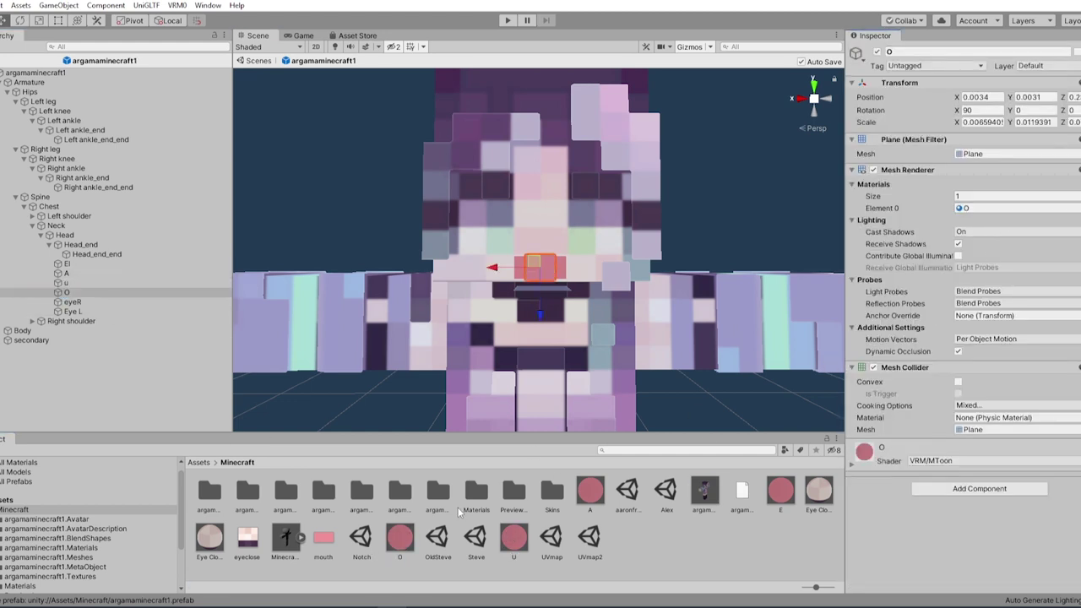
# - Open the argamaminecraft1.Materials folder of the avatar in the sample scene
pyautogui.click(79, 538)
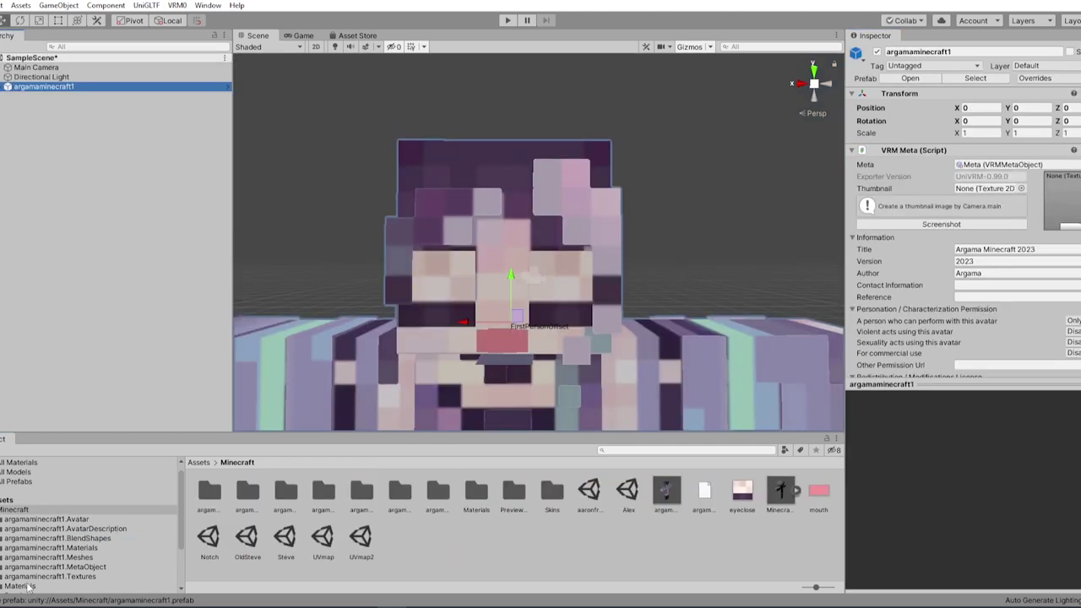
pyautogui.click(80, 537)
pyautogui.click(80, 529)
pyautogui.click(83, 548)
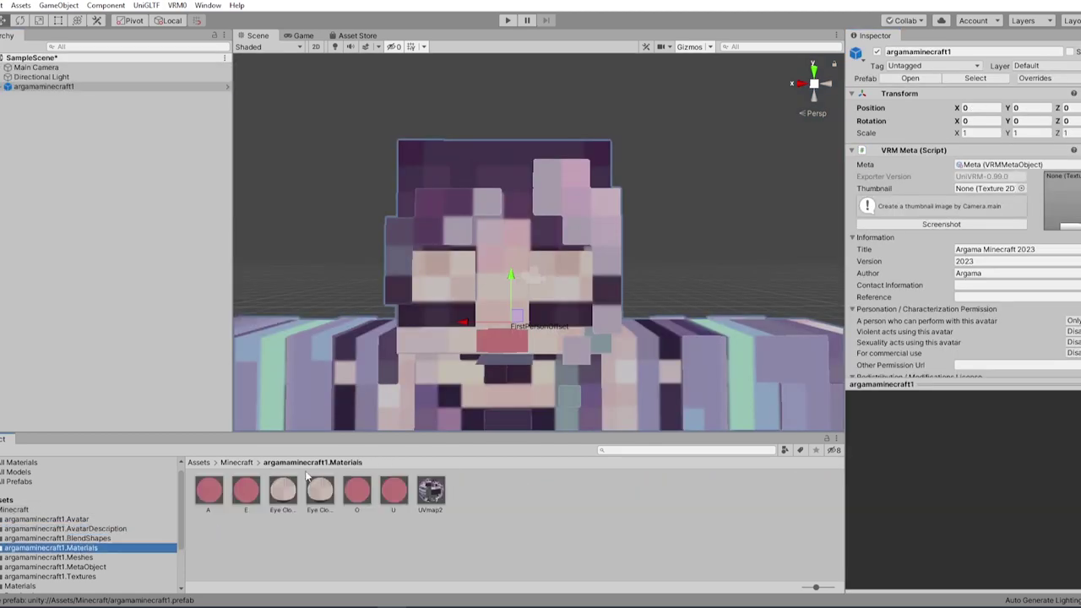
# - Make the lit color of the exported A and E materials fully transparent, with E's rendering type set to Cutout
pyautogui.click(210, 487)
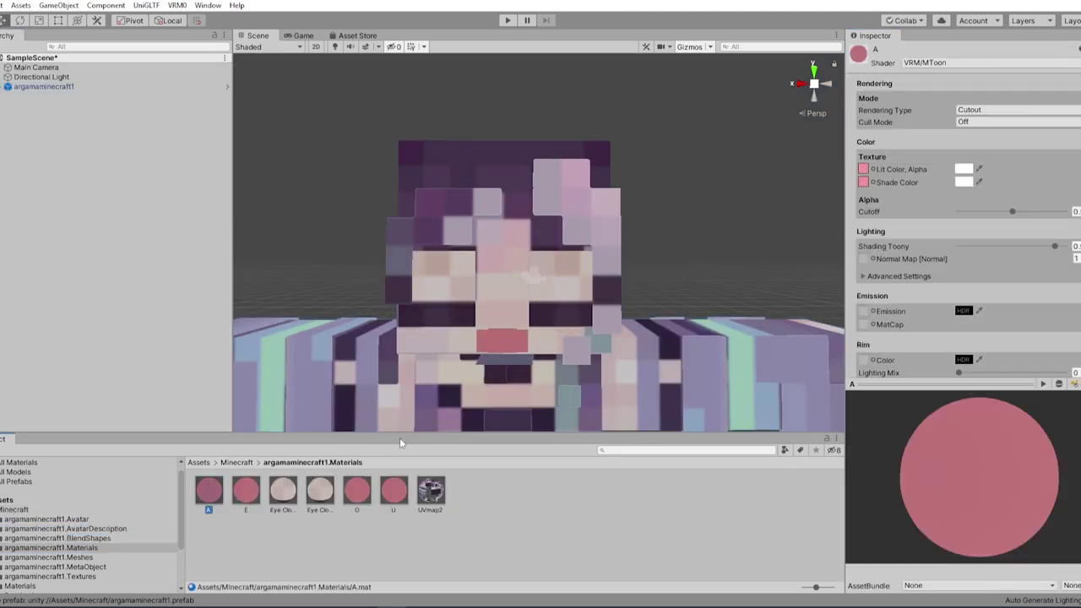
pyautogui.click(246, 492)
pyautogui.click(981, 111)
pyautogui.click(979, 136)
pyautogui.click(983, 124)
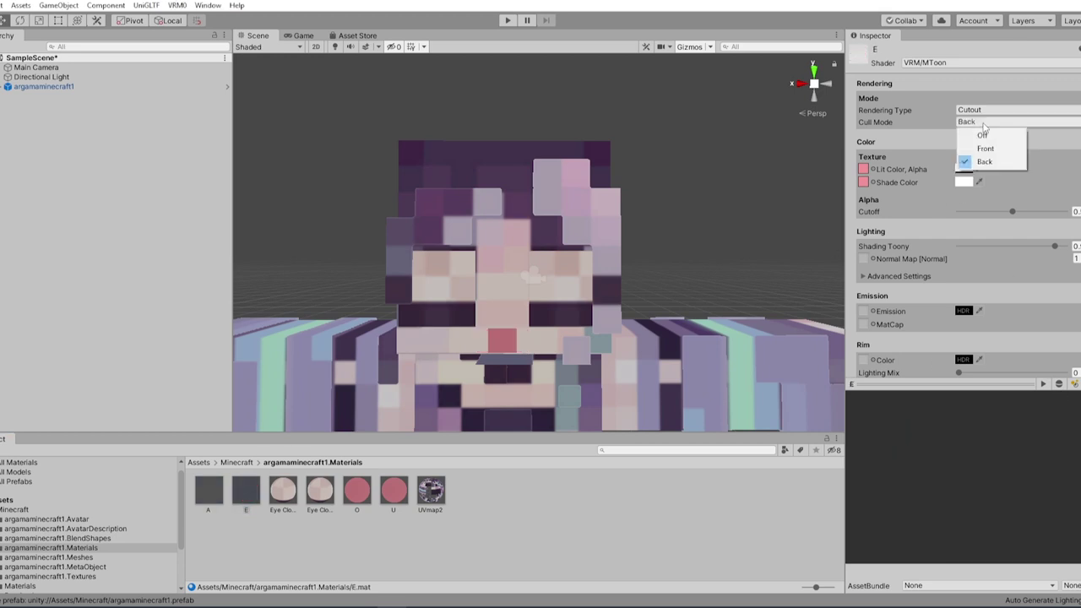
pyautogui.click(983, 125)
# - Make the lit color of the Eye Closed L, Eye Closed R, O and U materials fully transparent
pyautogui.click(283, 490)
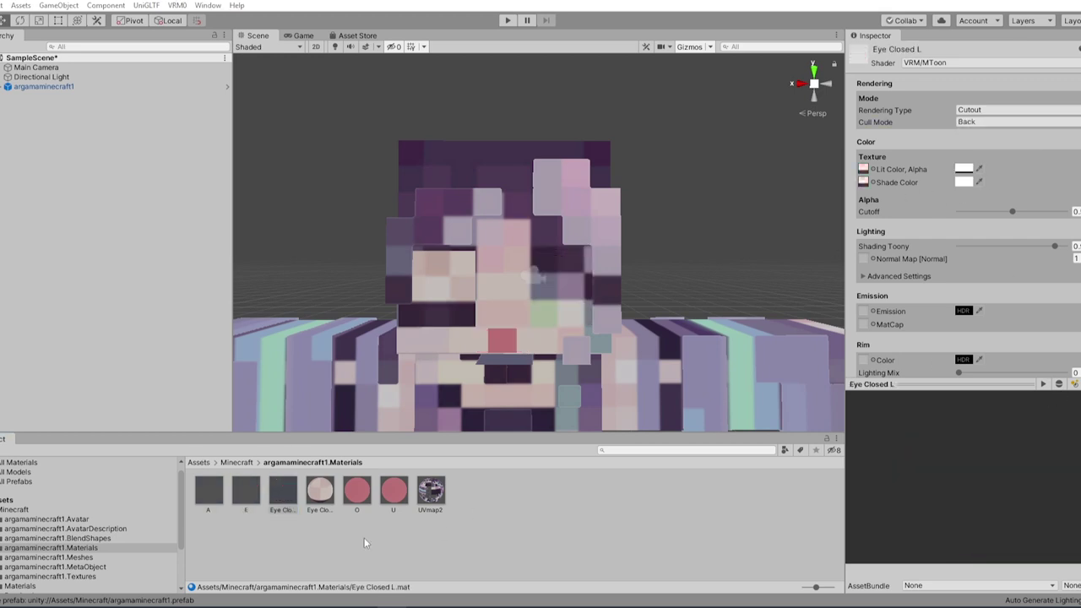
pyautogui.click(320, 490)
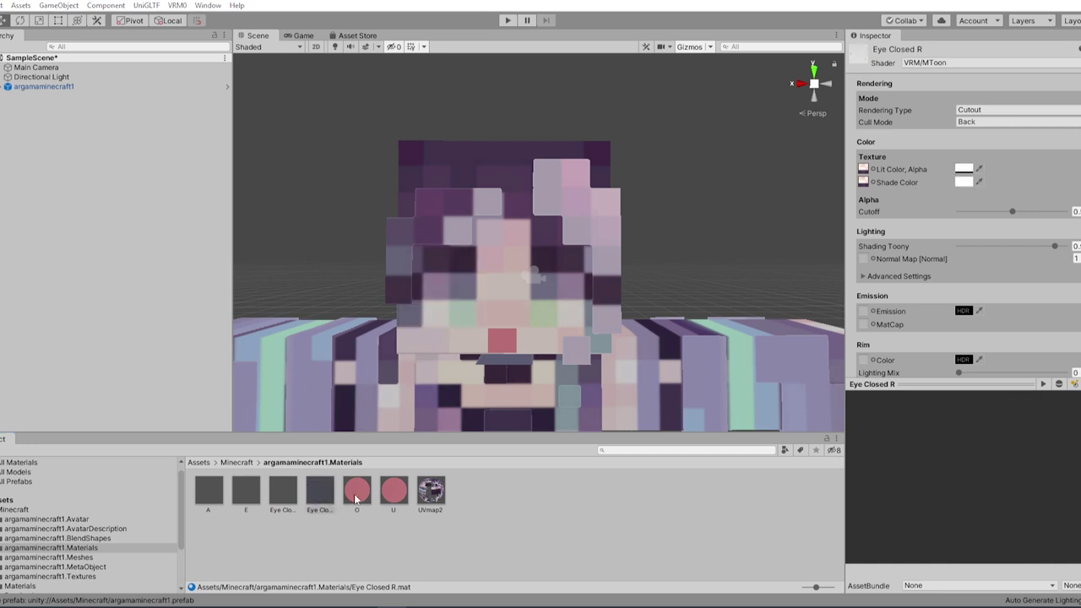
pyautogui.click(355, 494)
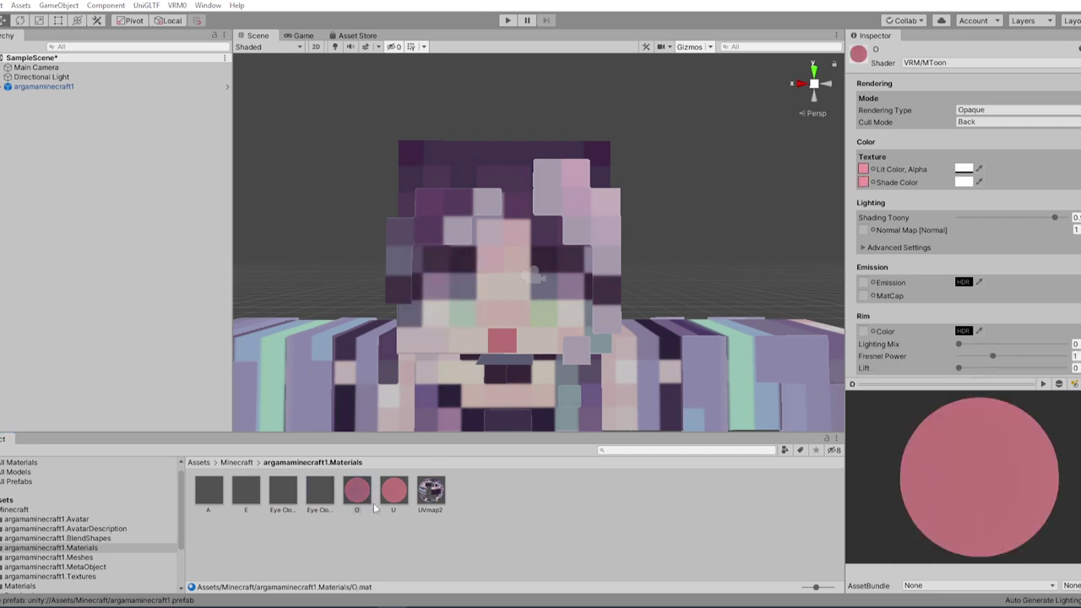
pyautogui.click(397, 493)
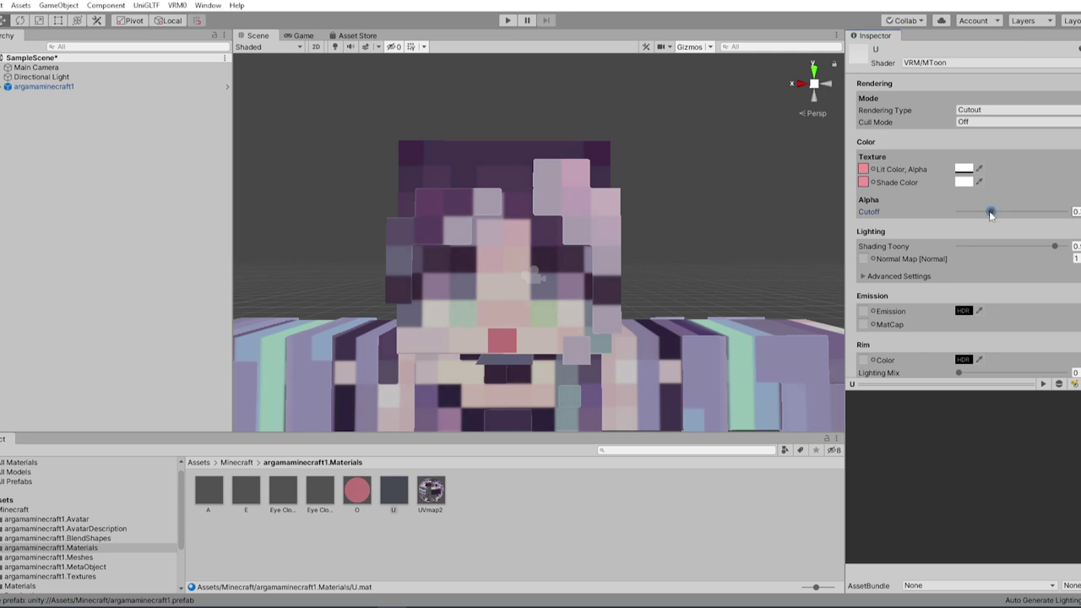
# - Adjust the UVmap2 material's alpha cutoff and set the O material's rendering type to Cutout
pyautogui.click(431, 489)
pyautogui.moveTo(1040, 214); pyautogui.dragTo(1023, 230)
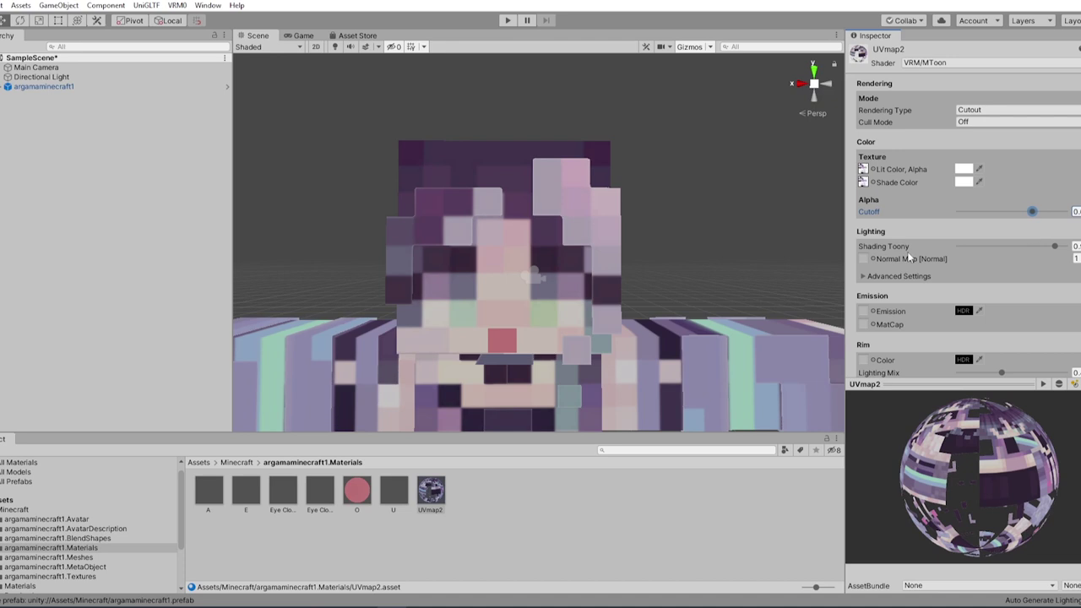
pyautogui.click(357, 490)
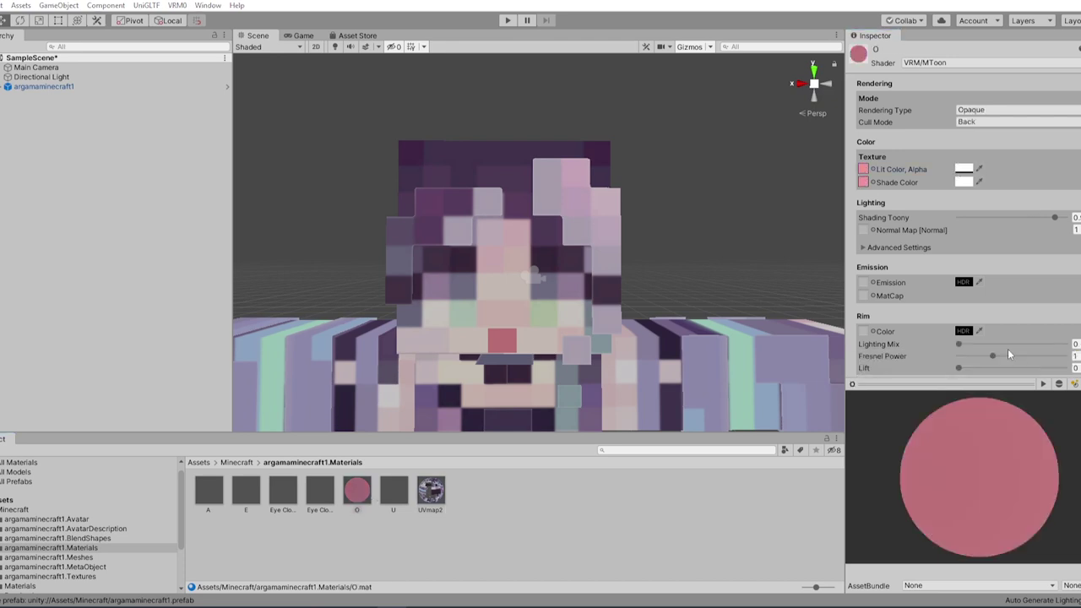
pyautogui.click(979, 109)
pyautogui.click(973, 133)
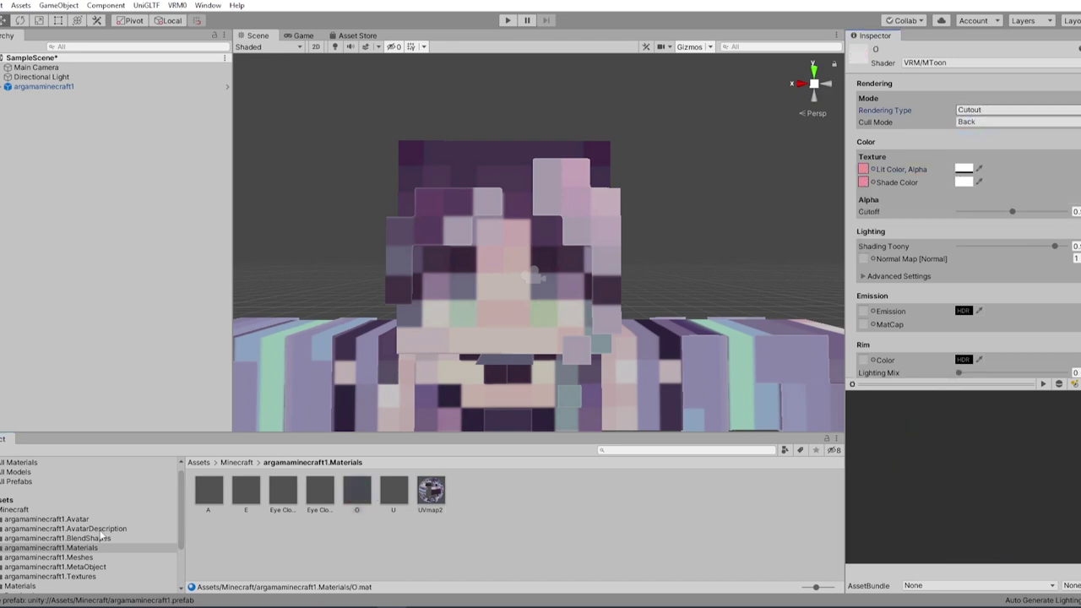
# - Open the BlendShape asset in argamaminecraft1.BlendShapes and show the material list of its A clip
pyautogui.click(85, 538)
pyautogui.click(210, 491)
pyautogui.click(287, 491)
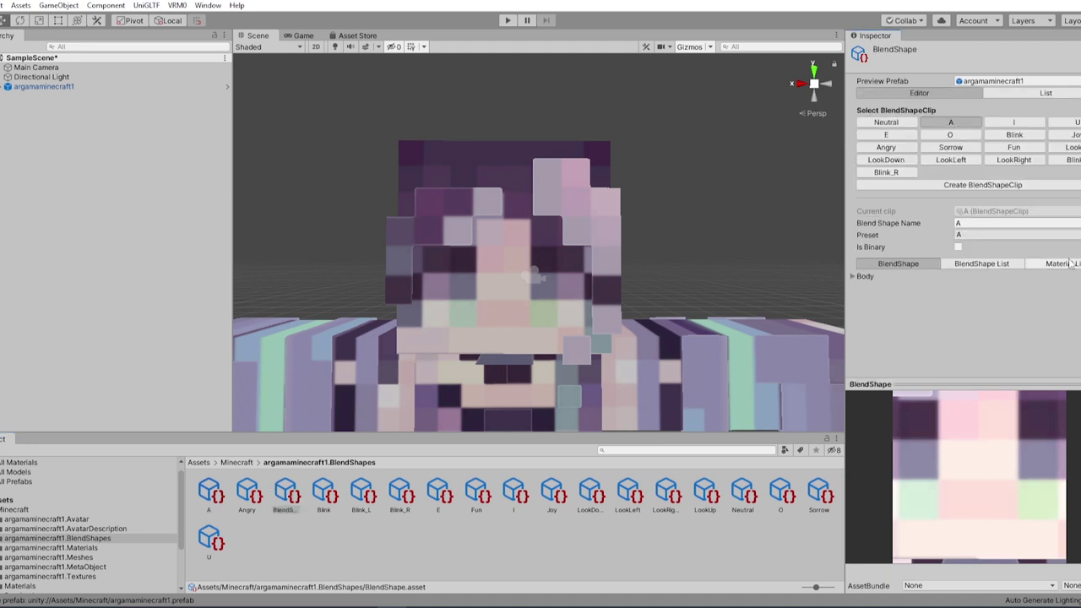
pyautogui.click(1060, 265)
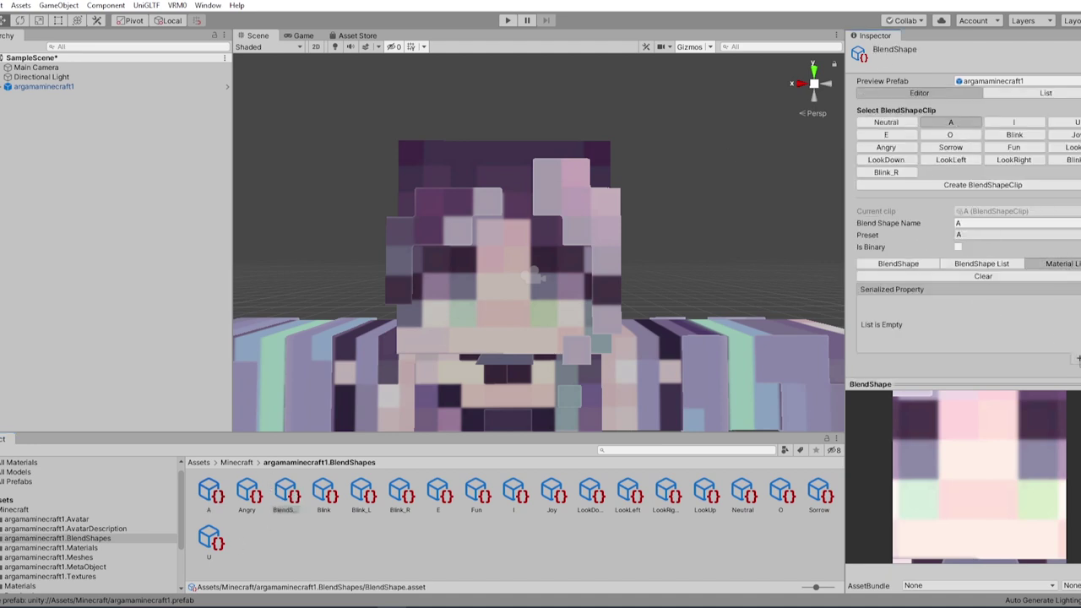
# - Add an entry to the A clip's material list that targets the _Color property of material A
pyautogui.click(1078, 359)
pyautogui.click(924, 307)
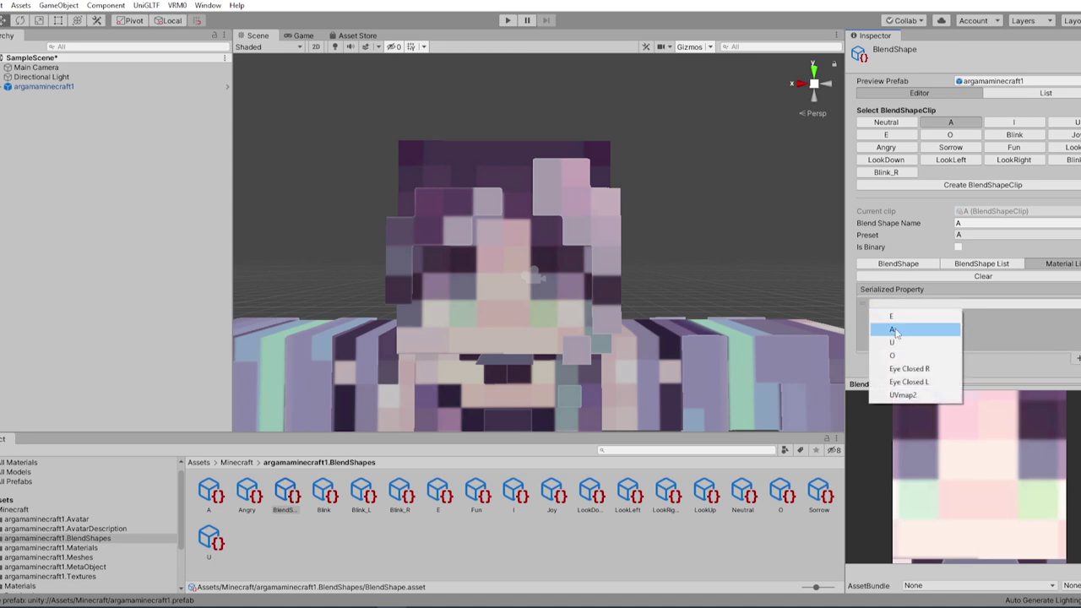
pyautogui.click(894, 330)
pyautogui.click(910, 318)
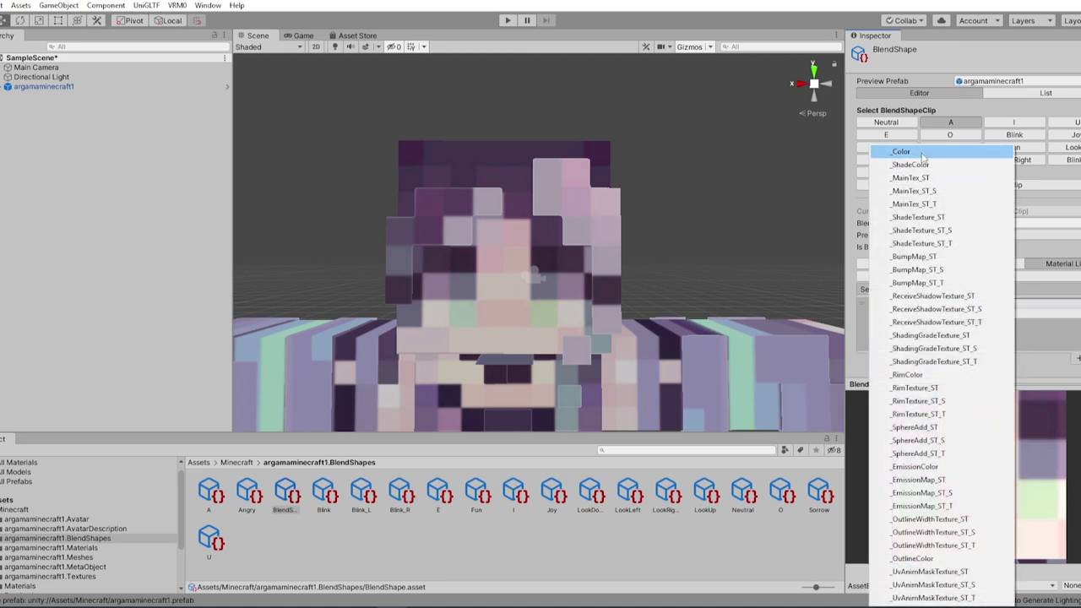
pyautogui.click(922, 153)
# - Set the A entry's target value to white with an alpha of 255, and check the preview
pyautogui.click(1022, 322)
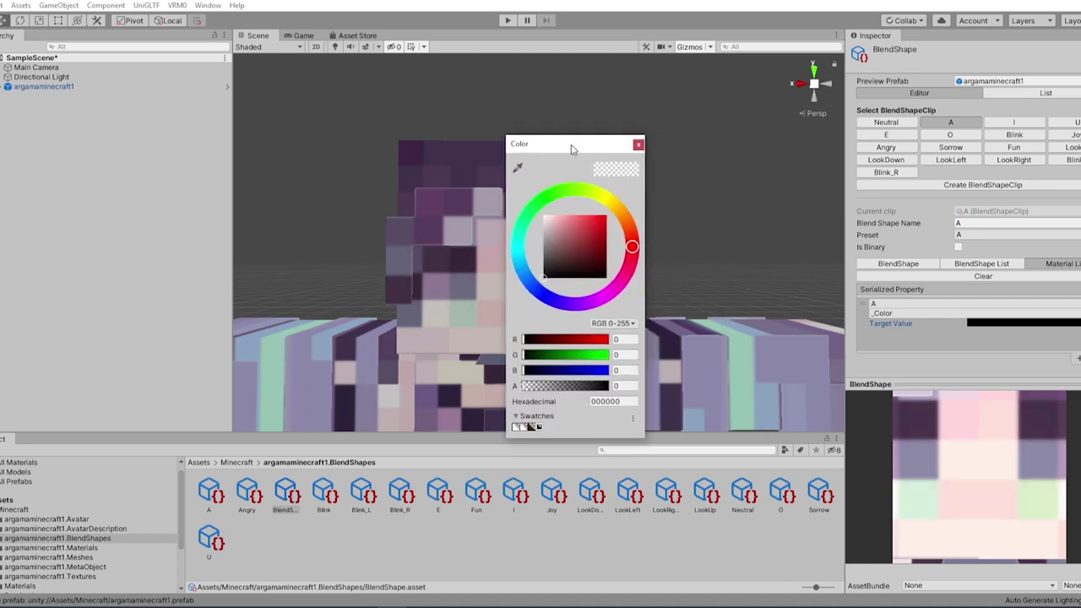
pyautogui.moveTo(534, 386); pyautogui.dragTo(688, 393)
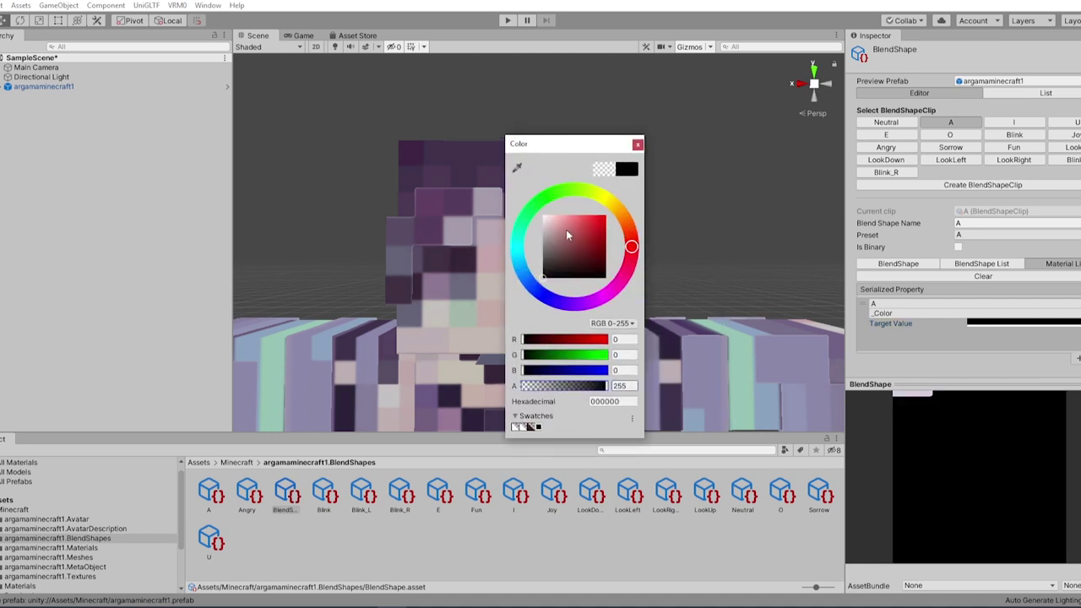
pyautogui.moveTo(566, 230); pyautogui.dragTo(446, 105)
pyautogui.click(638, 145)
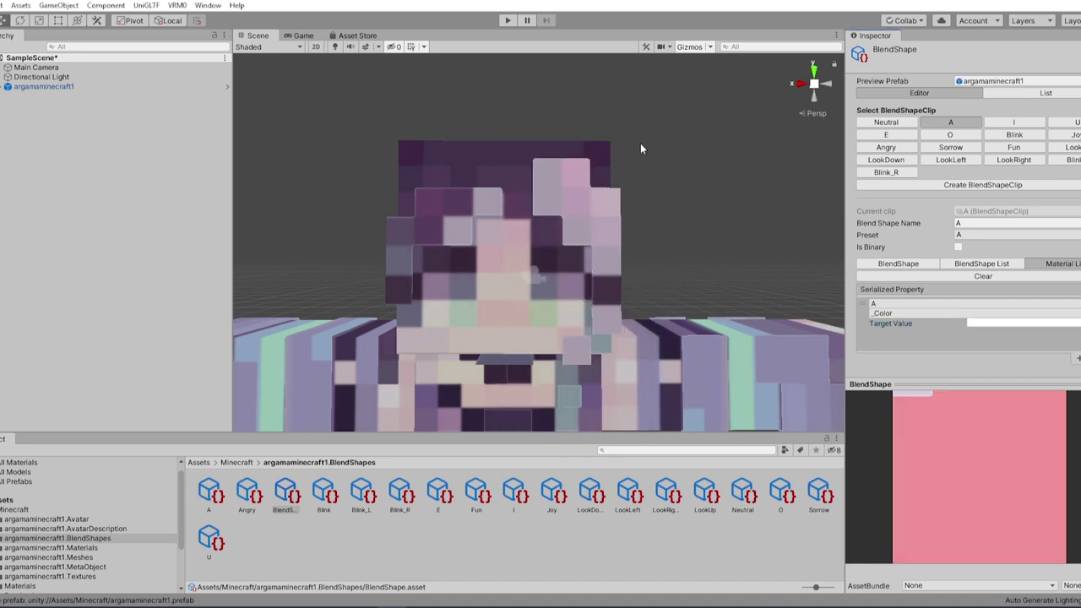
pyautogui.moveTo(1012, 427); pyautogui.dragTo(983, 445)
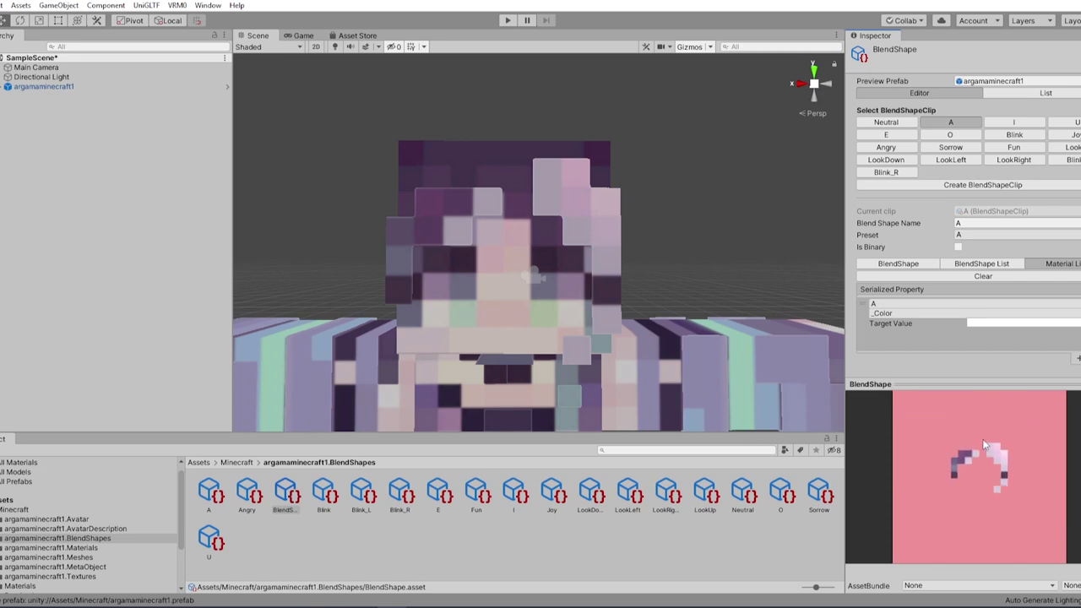
# - Examine the Neutral clip's Body blend shapes and their weights against the avatar preview
pyautogui.click(896, 123)
pyautogui.click(853, 276)
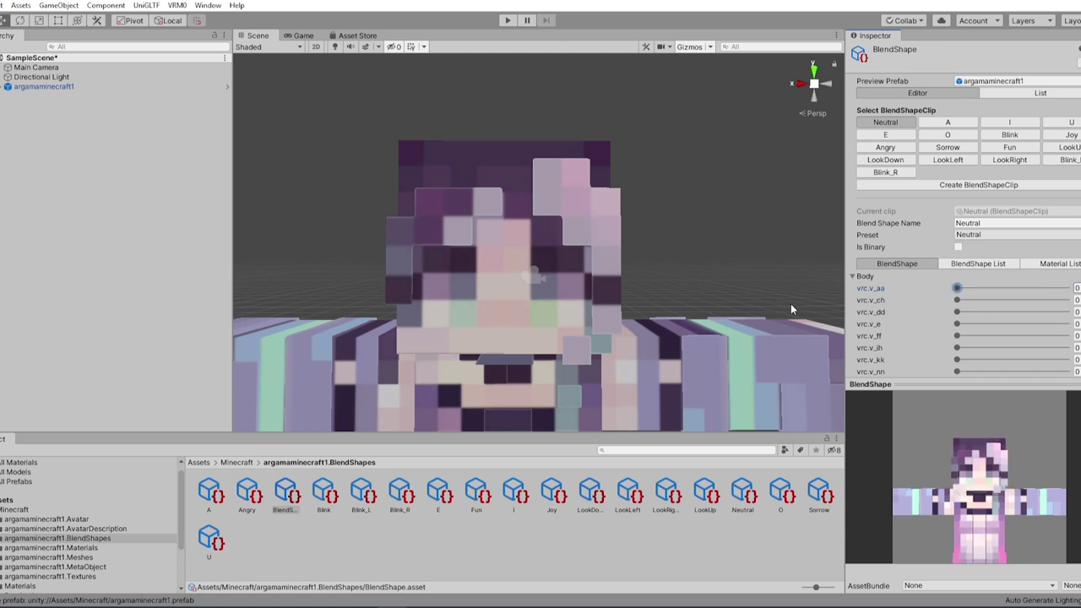
pyautogui.scroll(5, 953, 498)
pyautogui.scroll(-3, 917, 332)
pyautogui.moveTo(957, 345); pyautogui.dragTo(902, 346)
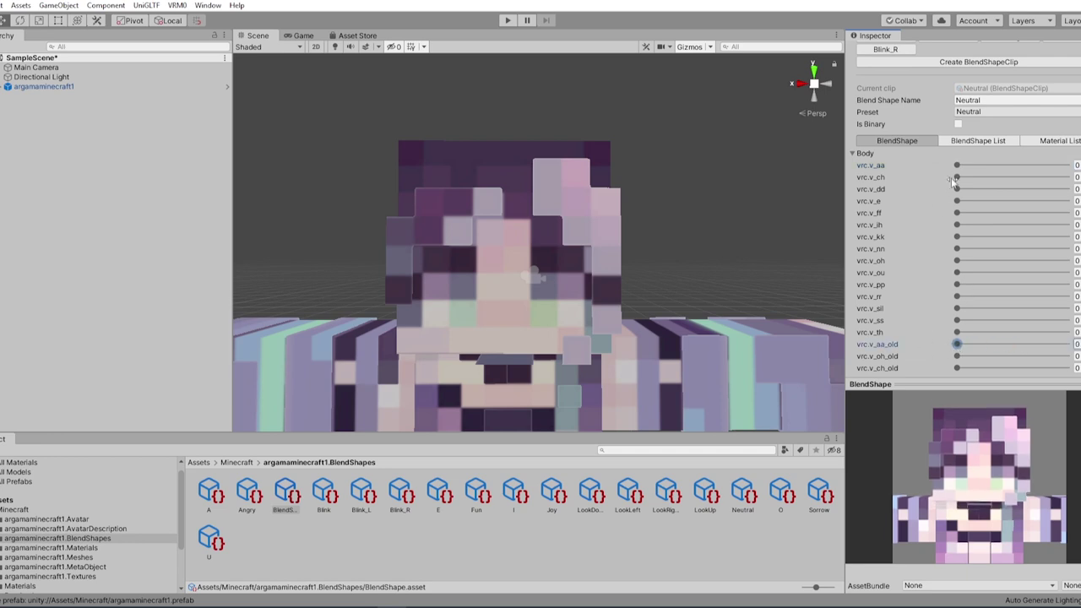
pyautogui.moveTo(957, 212)
pyautogui.mouseDown()
pyautogui.moveTo(1020, 225)
pyautogui.moveTo(945, 228)
pyautogui.mouseUp()
pyautogui.moveTo(956, 177); pyautogui.dragTo(899, 181)
pyautogui.moveTo(956, 204); pyautogui.dragTo(880, 196)
pyautogui.scroll(3, 923, 311)
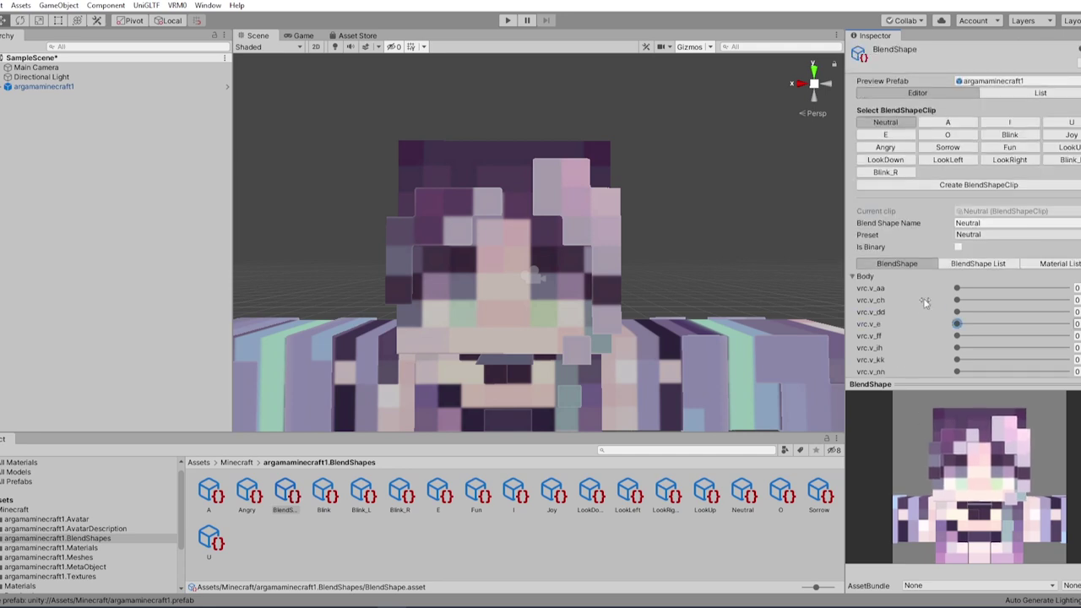
# - Raise the A clip's vrc.v_aa Body weight to about 8 and inspect the mouth in the preview
pyautogui.click(949, 123)
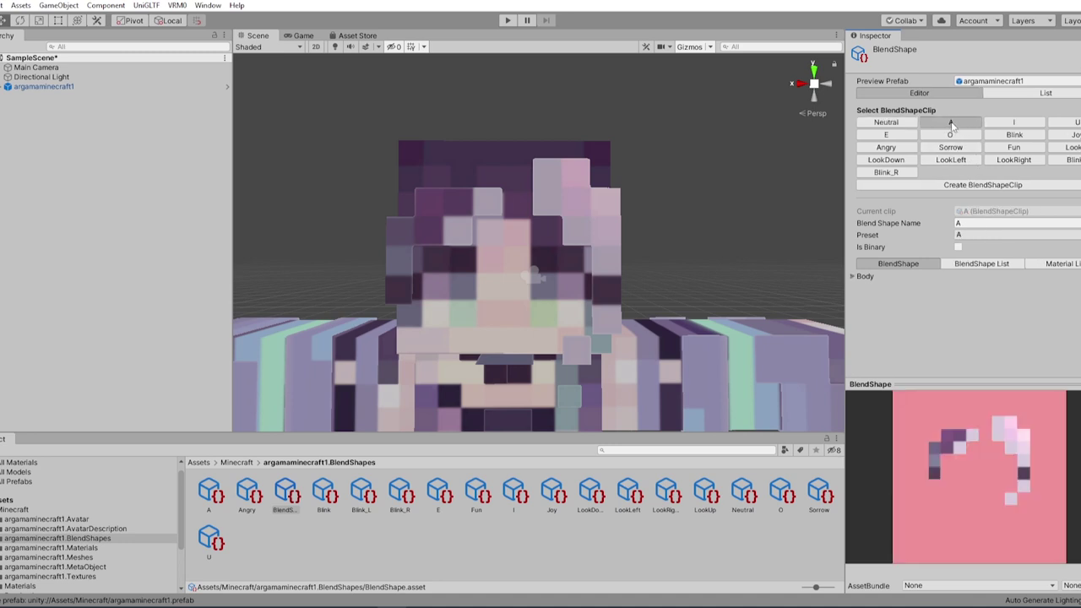
pyautogui.click(855, 277)
pyautogui.scroll(5, 960, 481)
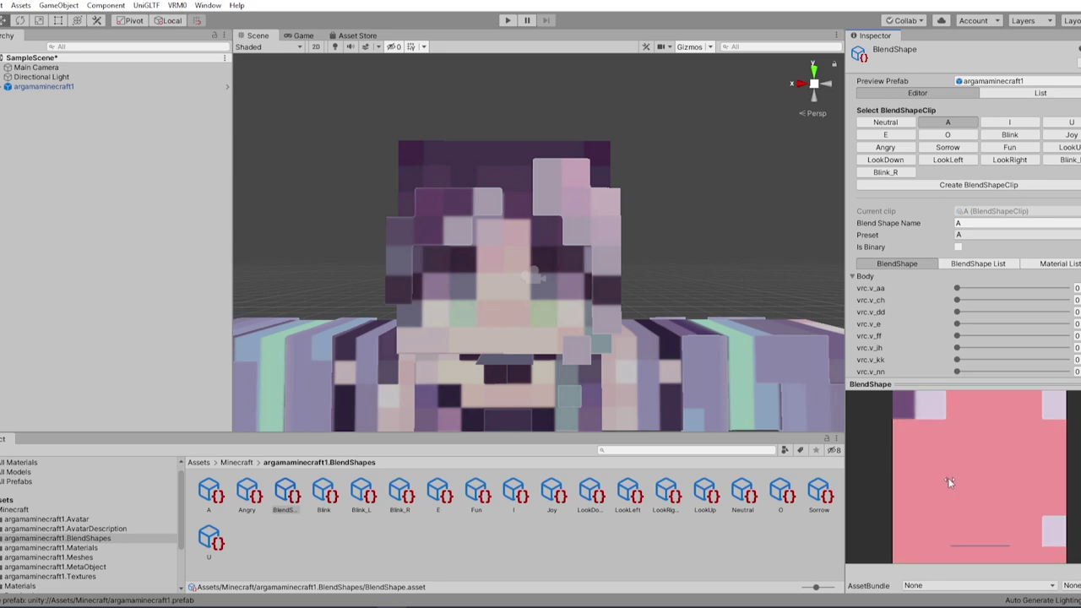
pyautogui.scroll(-3, 950, 483)
pyautogui.moveTo(950, 482); pyautogui.dragTo(1031, 483)
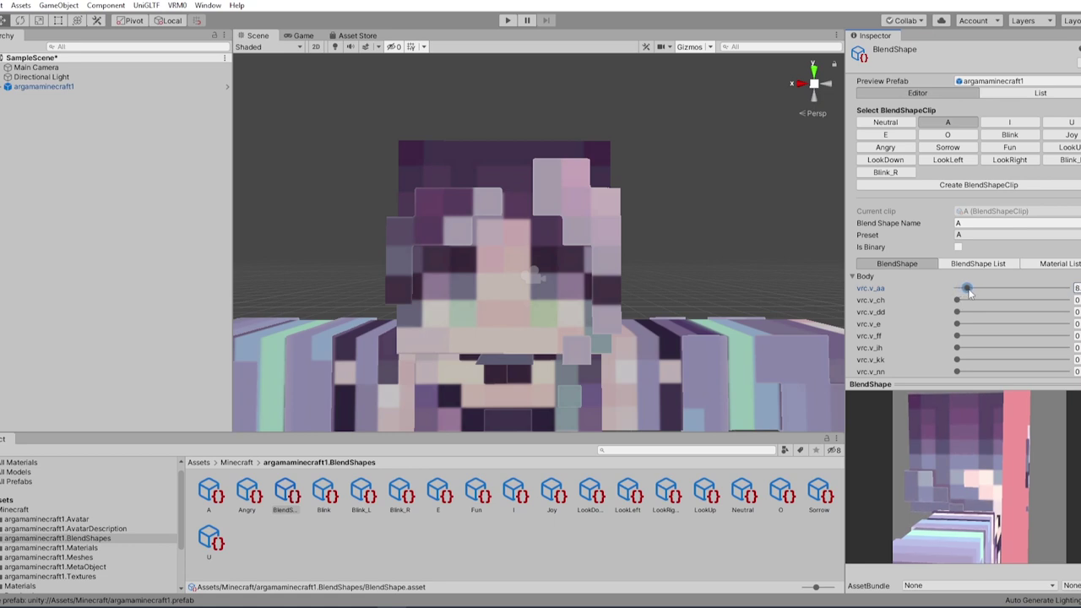
pyautogui.moveTo(966, 493); pyautogui.dragTo(858, 477)
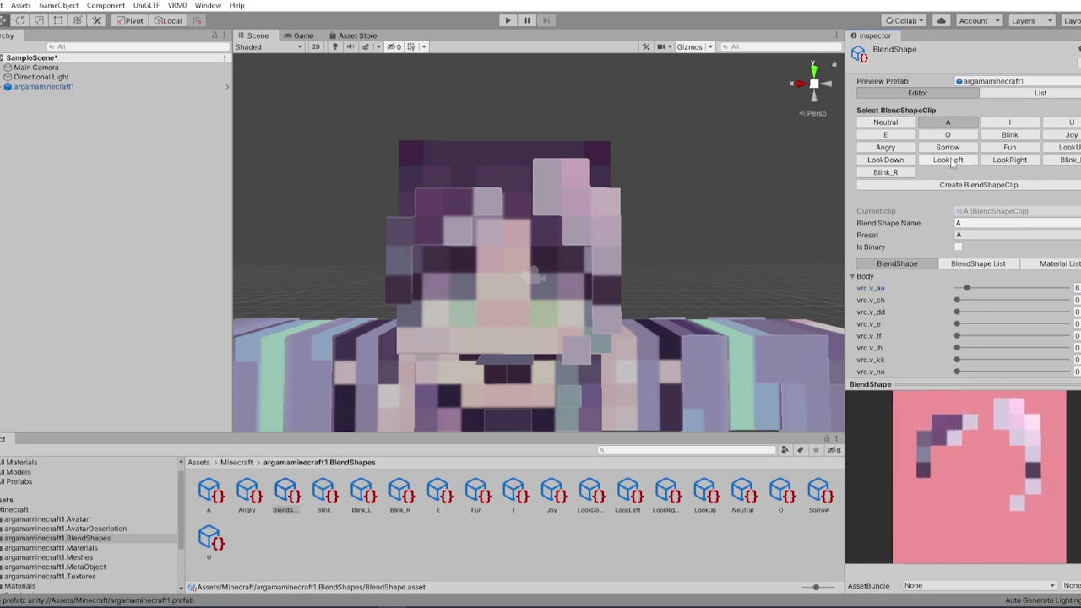
# - In the I clip, set the vrc.v_e weight to about 15 and add a material entry for E's _Color
pyautogui.click(1008, 123)
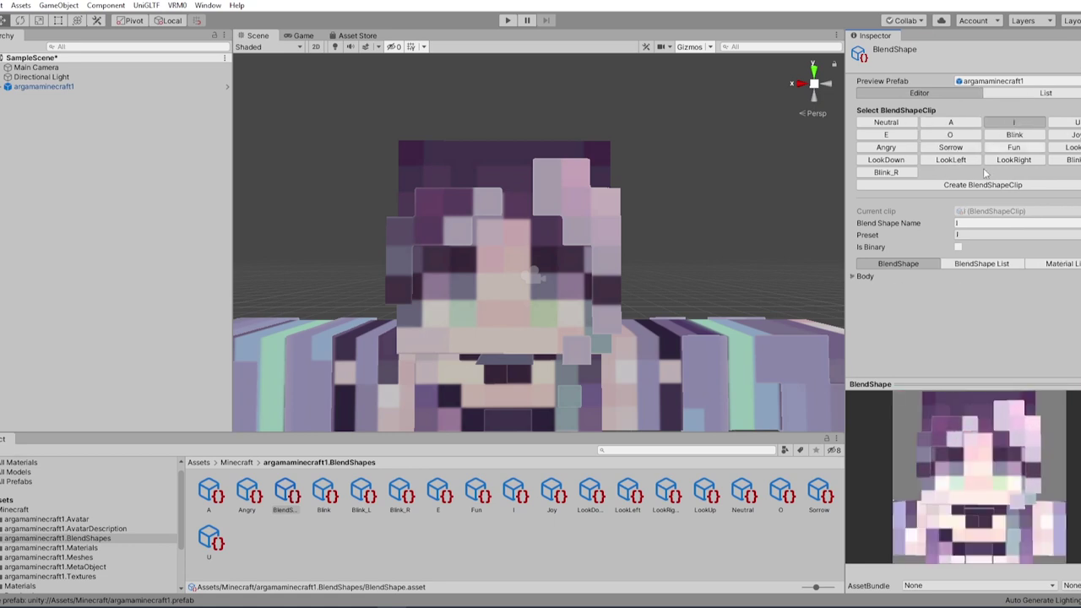
pyautogui.click(854, 277)
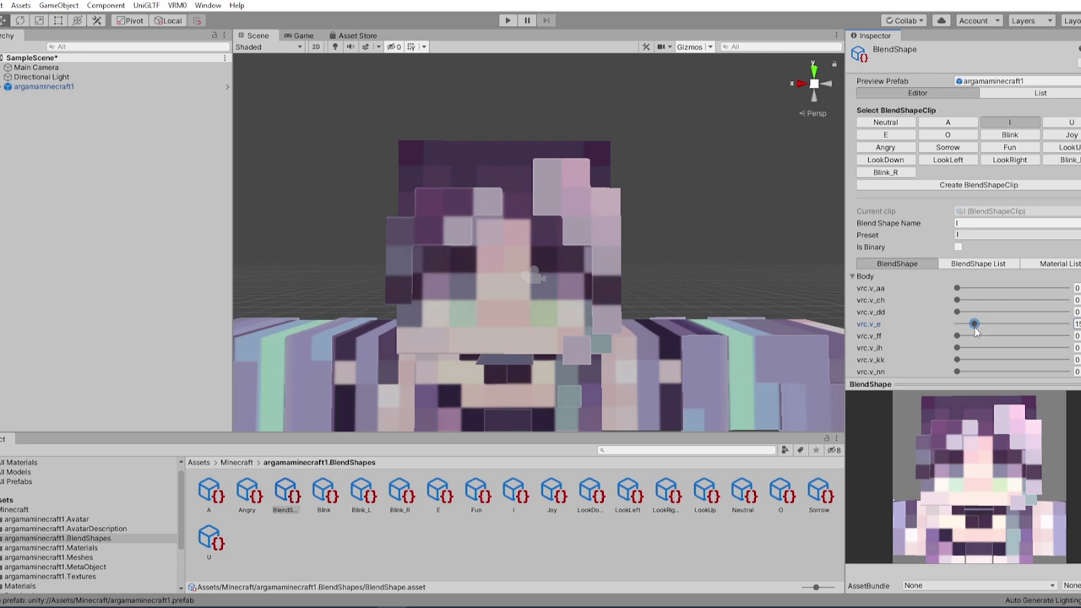
pyautogui.click(1053, 264)
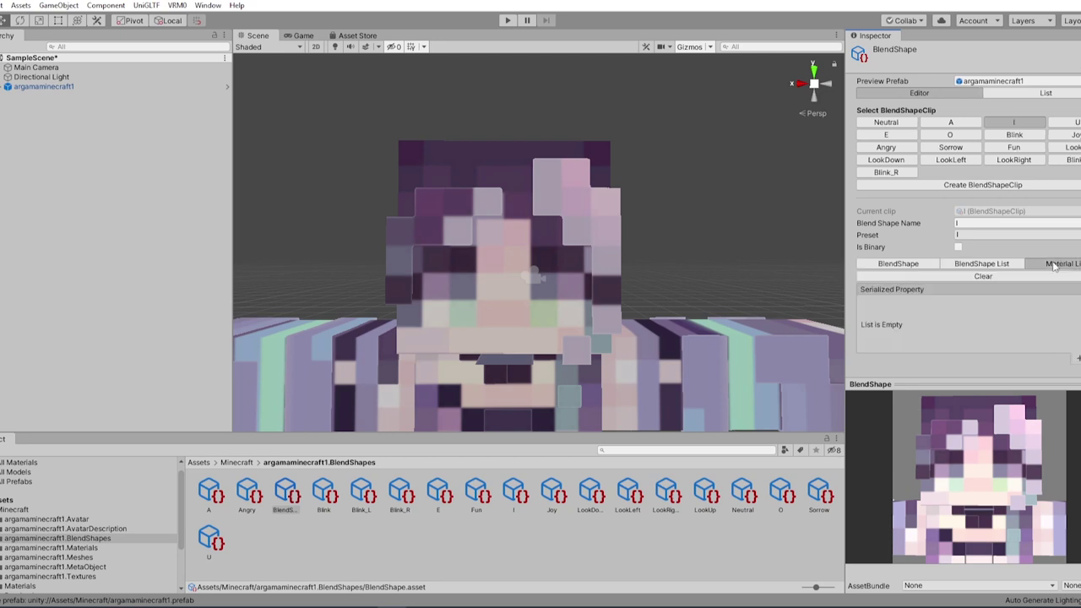
pyautogui.click(1079, 360)
pyautogui.click(894, 305)
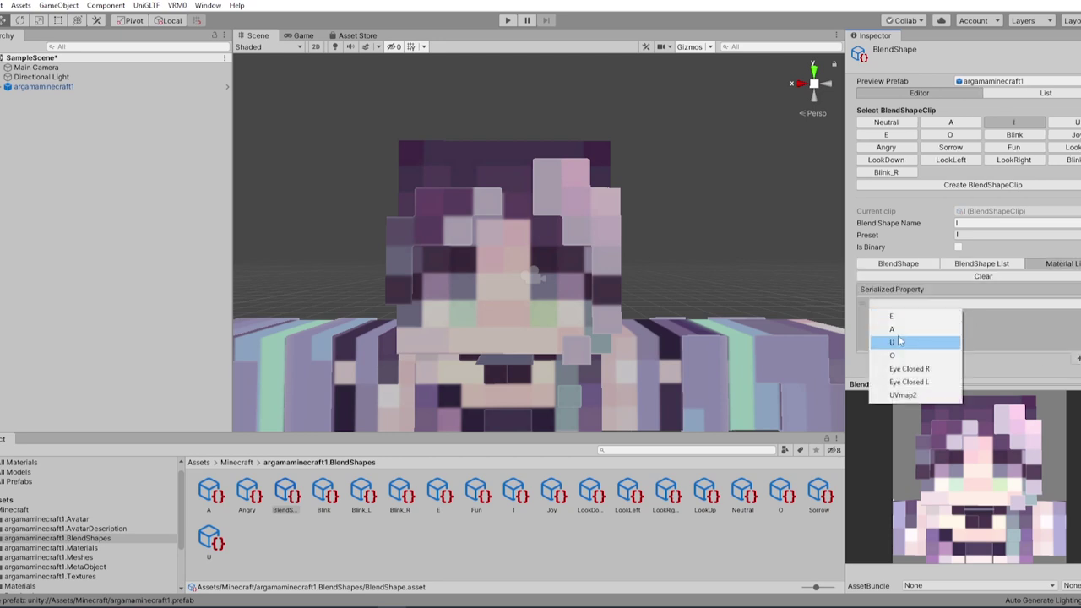
pyautogui.click(897, 315)
pyautogui.click(903, 316)
pyautogui.click(917, 154)
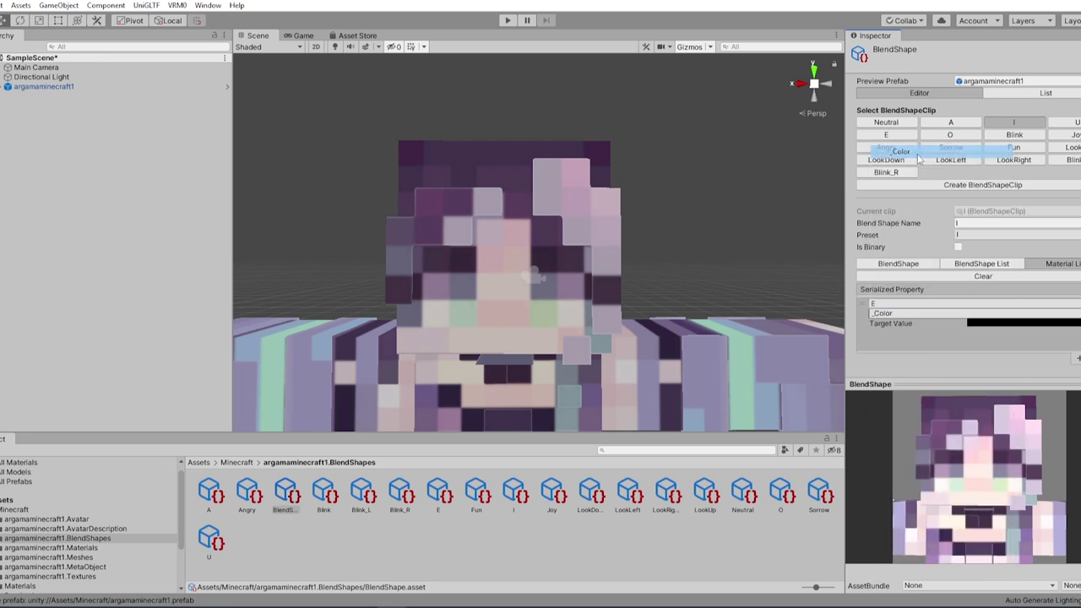
# - Set the I clip's E color target value to white (FFFFFF) with an alpha of 255
pyautogui.click(1054, 323)
pyautogui.click(543, 215)
pyautogui.moveTo(546, 386); pyautogui.dragTo(684, 407)
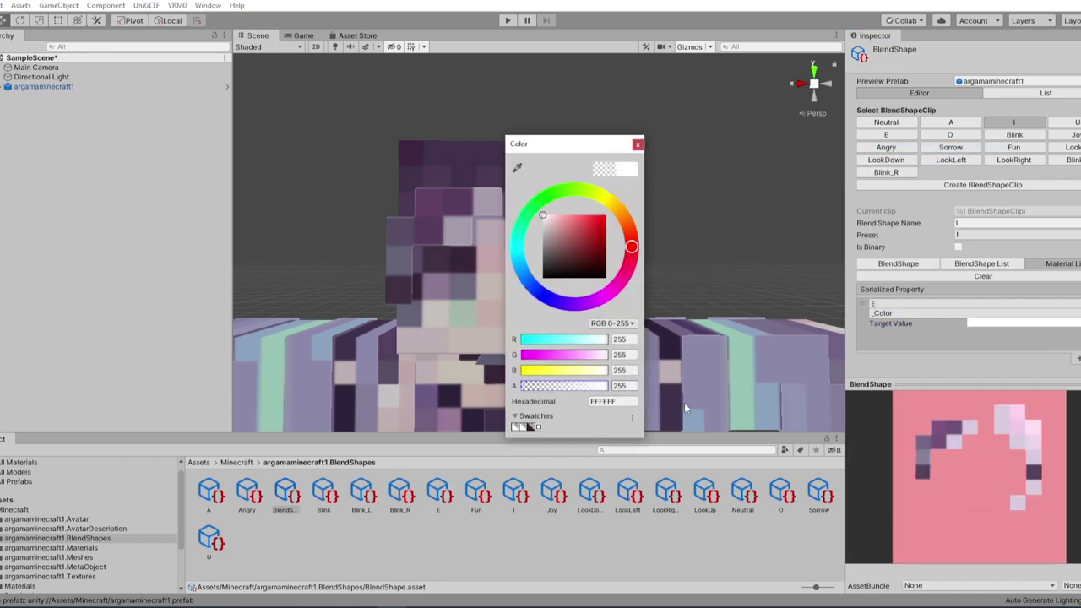
pyautogui.click(641, 143)
# - In the U clip, raise vrc.v_ih to about 3 and add a white _Color target for material U
pyautogui.click(1071, 122)
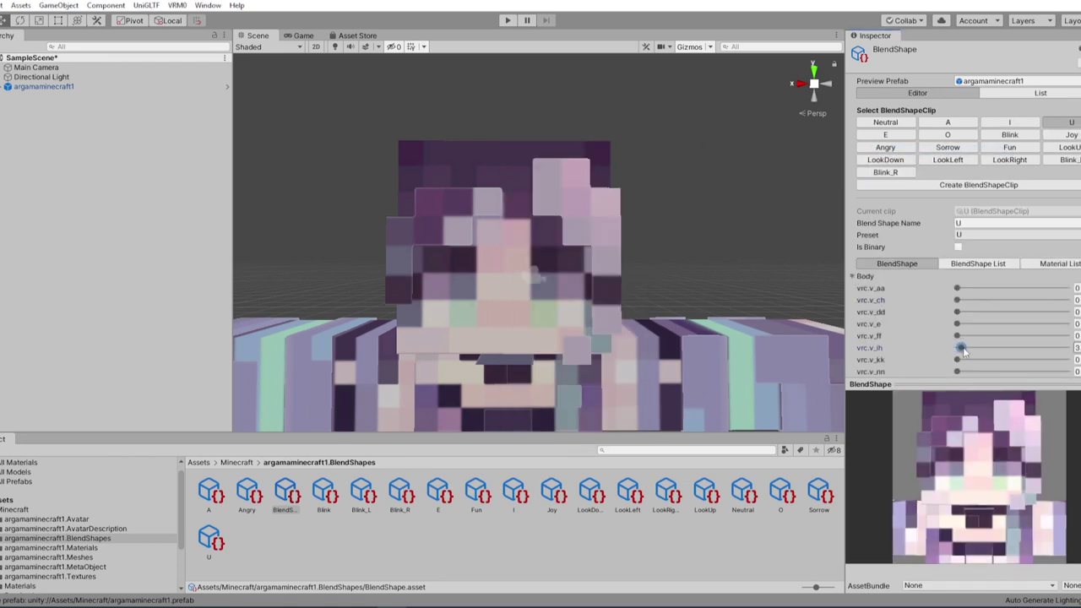
pyautogui.click(1059, 263)
pyautogui.click(1074, 357)
pyautogui.click(908, 315)
pyautogui.click(1003, 326)
pyautogui.click(543, 215)
pyautogui.click(640, 143)
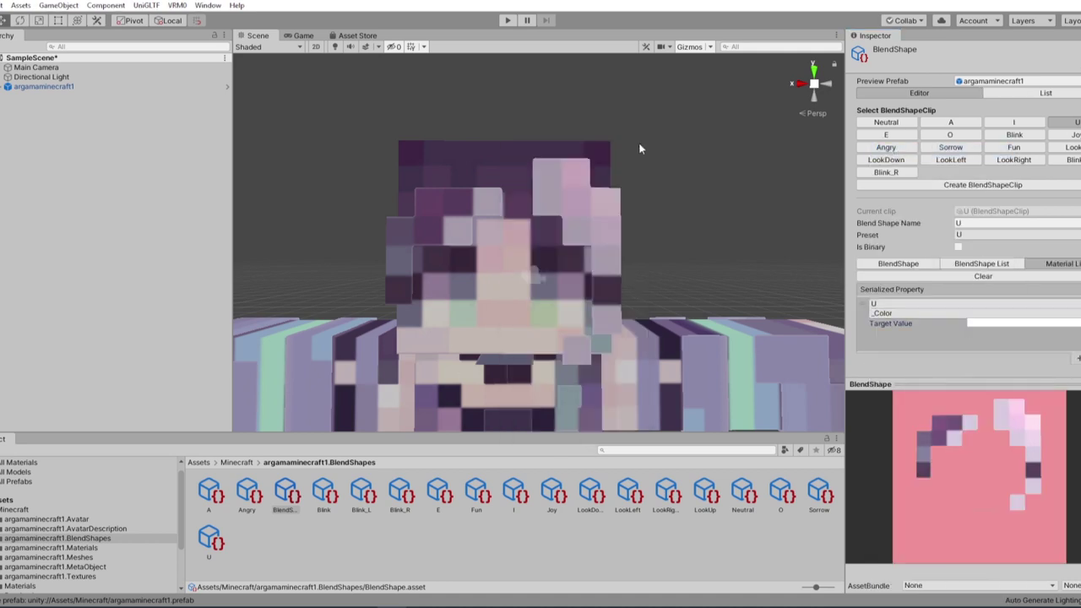
# - In the E clip, raise the vrc.v_e weight and add a material _Color entry for the visible mouth
pyautogui.click(885, 135)
pyautogui.moveTo(957, 324); pyautogui.dragTo(980, 327)
pyautogui.click(1057, 263)
pyautogui.click(1074, 358)
pyautogui.click(919, 305)
pyautogui.click(908, 315)
pyautogui.click(1005, 325)
pyautogui.click(640, 142)
# - Add a mouth material entry to the O clip with its color target value set to white
pyautogui.click(947, 135)
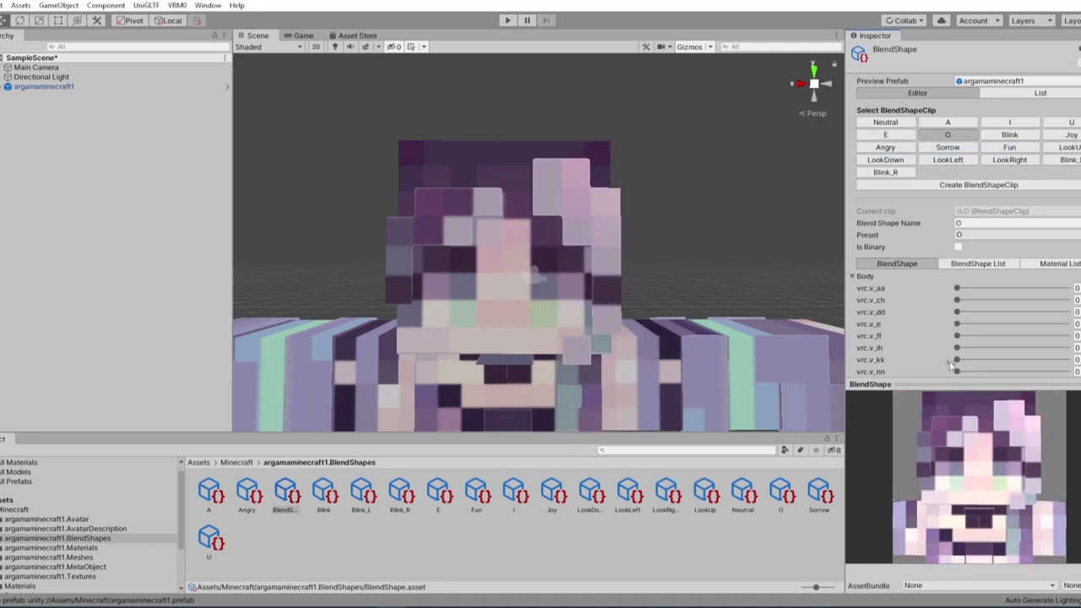
pyautogui.click(1057, 264)
pyautogui.click(922, 305)
pyautogui.click(1005, 324)
pyautogui.click(543, 216)
pyautogui.click(641, 142)
# - Add an Eye Closed R entry to the Blink clip's material list with a white _Color target value
pyautogui.click(1014, 135)
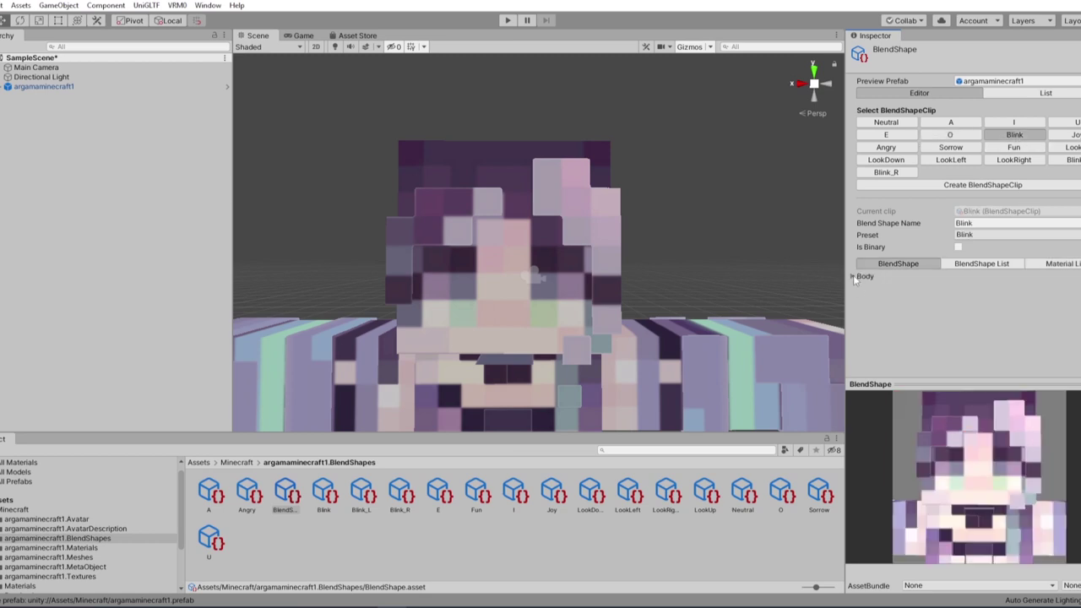
pyautogui.click(1058, 263)
pyautogui.click(1074, 358)
pyautogui.click(897, 305)
pyautogui.click(909, 369)
pyautogui.click(1022, 323)
pyautogui.click(638, 143)
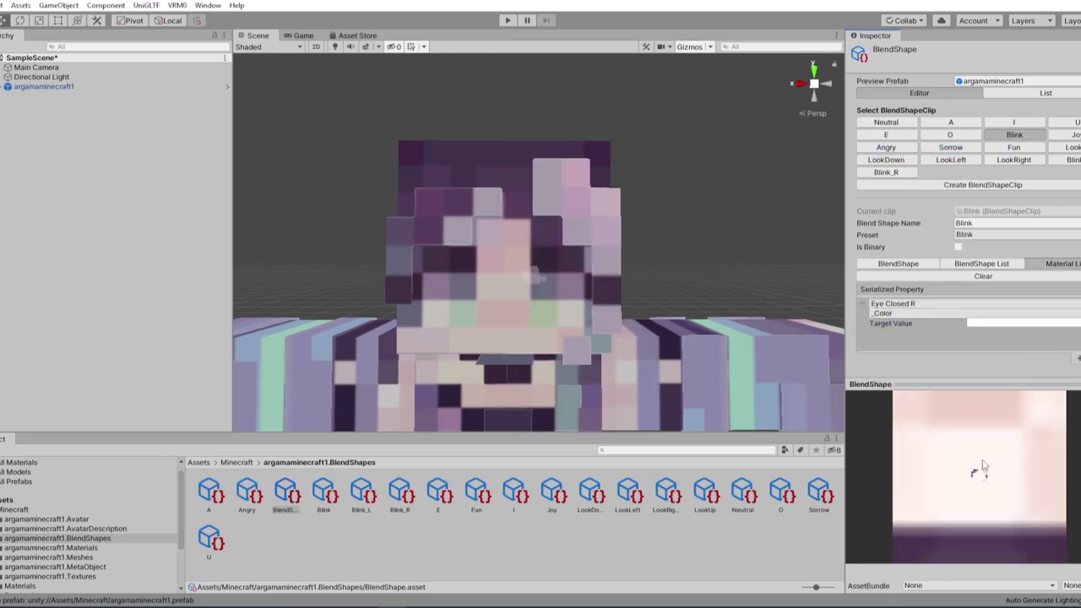
# - Choose Eye Closed L for the Blink clip's second material entry and view the LookDown clip's preview
pyautogui.click(893, 357)
pyautogui.click(910, 436)
pyautogui.click(886, 160)
pyautogui.scroll(-10, 1014, 486)
pyautogui.scroll(5, 1014, 486)
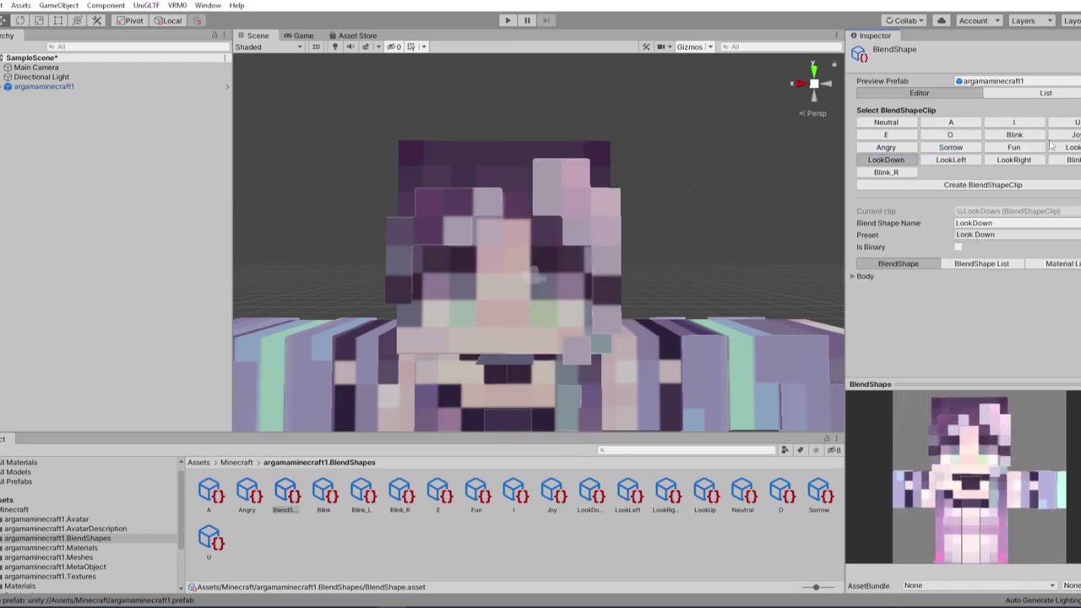
# - Add an Eye Closed L entry to the Blink_L clip's material list and set its color target value
pyautogui.click(1014, 135)
pyautogui.click(1071, 160)
pyautogui.click(1055, 264)
pyautogui.click(898, 305)
pyautogui.click(908, 381)
pyautogui.click(1022, 324)
pyautogui.click(638, 143)
# - Add an Eye Closed R _Color entry to the Blink_R clip with an opaque white target value
pyautogui.click(885, 172)
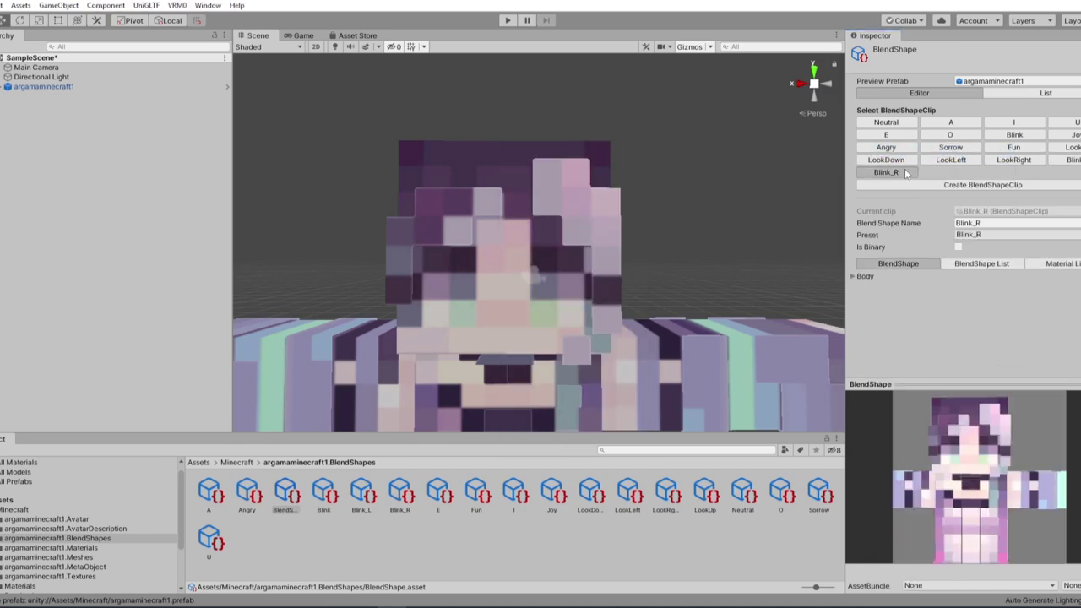
pyautogui.click(1056, 264)
pyautogui.click(899, 306)
pyautogui.click(909, 368)
pyautogui.click(912, 315)
pyautogui.click(909, 150)
pyautogui.click(1022, 324)
pyautogui.moveTo(525, 387); pyautogui.dragTo(610, 387)
pyautogui.click(639, 144)
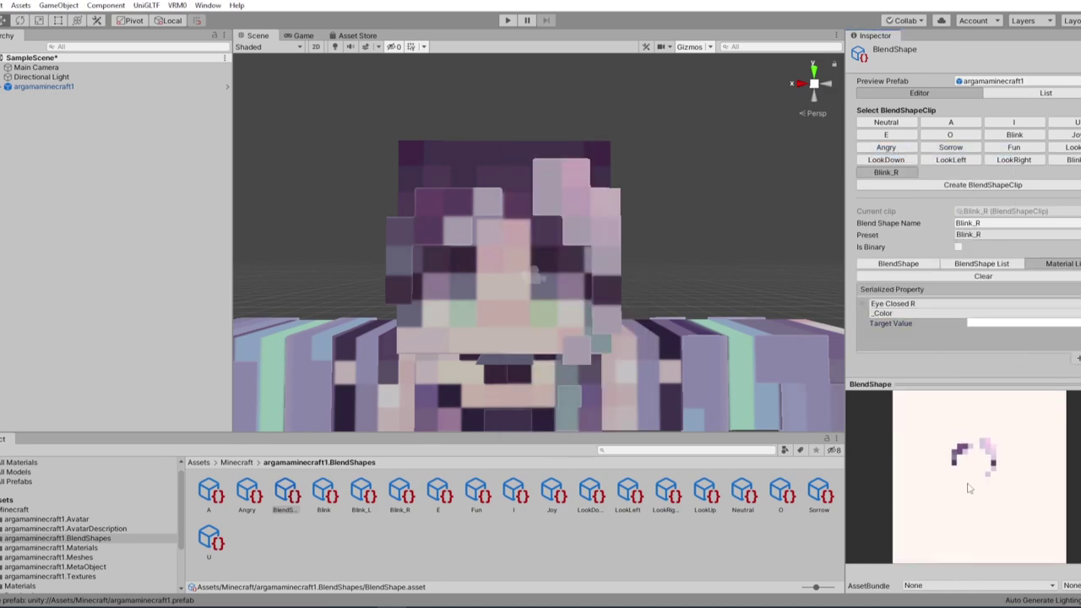
# - Select the argamaminecraft1 avatar in the scene and export it to VRM 0.x
pyautogui.click(781, 493)
pyautogui.click(17, 509)
pyautogui.scroll(-4, 523, 320)
pyautogui.moveTo(524, 321)
pyautogui.keyDown('alt'); pyautogui.mouseDown()
pyautogui.moveTo(385, 321)
pyautogui.moveTo(515, 321)
pyautogui.moveTo(515, 333)
pyautogui.mouseUp(); pyautogui.keyUp('alt')
pyautogui.click(44, 87)
pyautogui.click(177, 5)
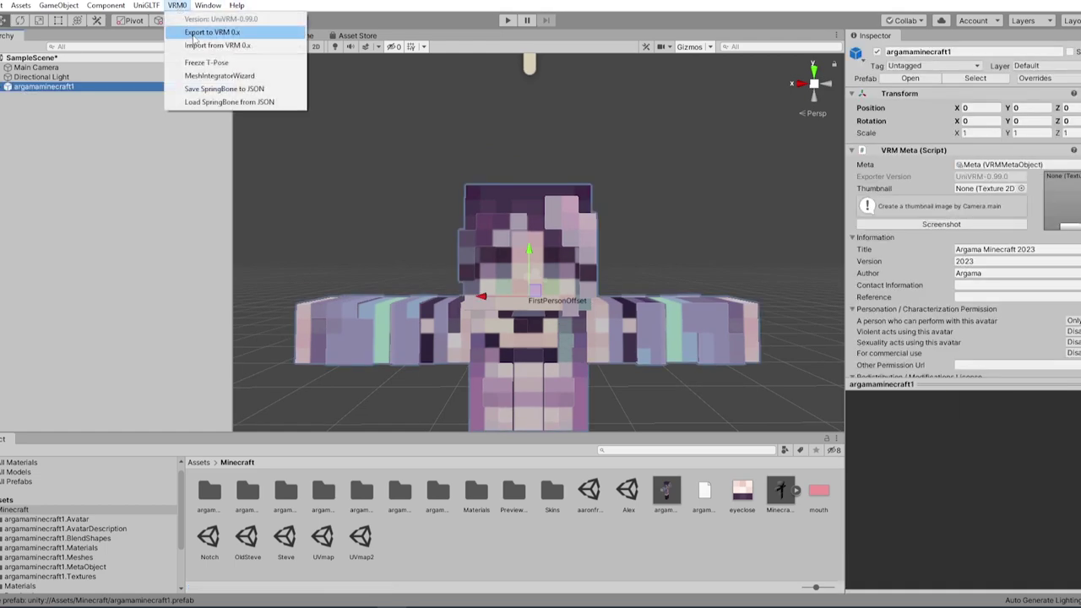
pyautogui.click(194, 34)
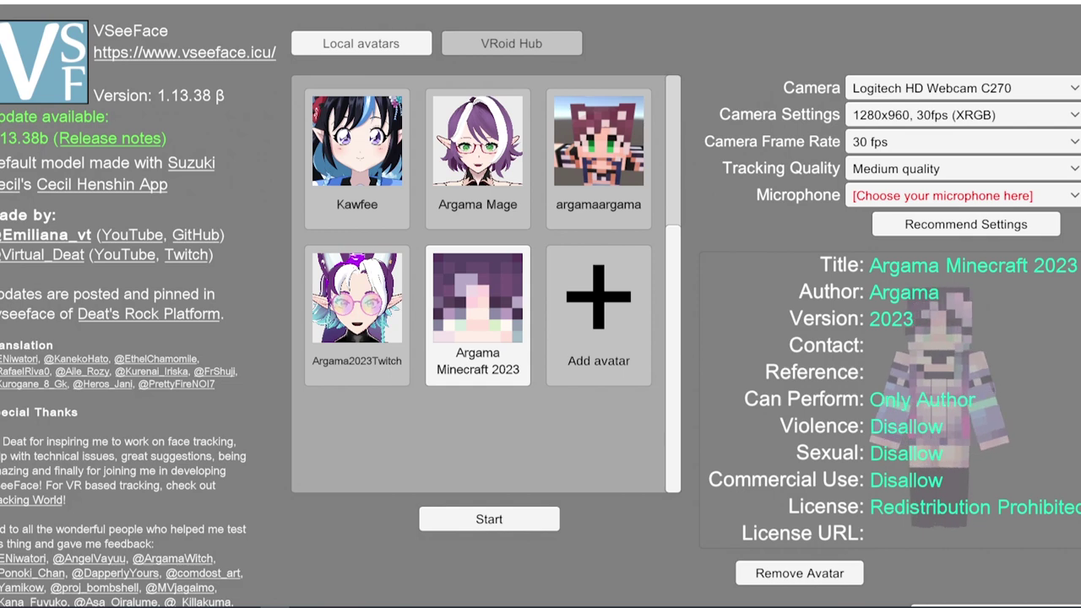
# - Switch to VSeeFace, start it with the Minecraft 2023 avatar and view more of the avatar's body
pyautogui.click(489, 519)
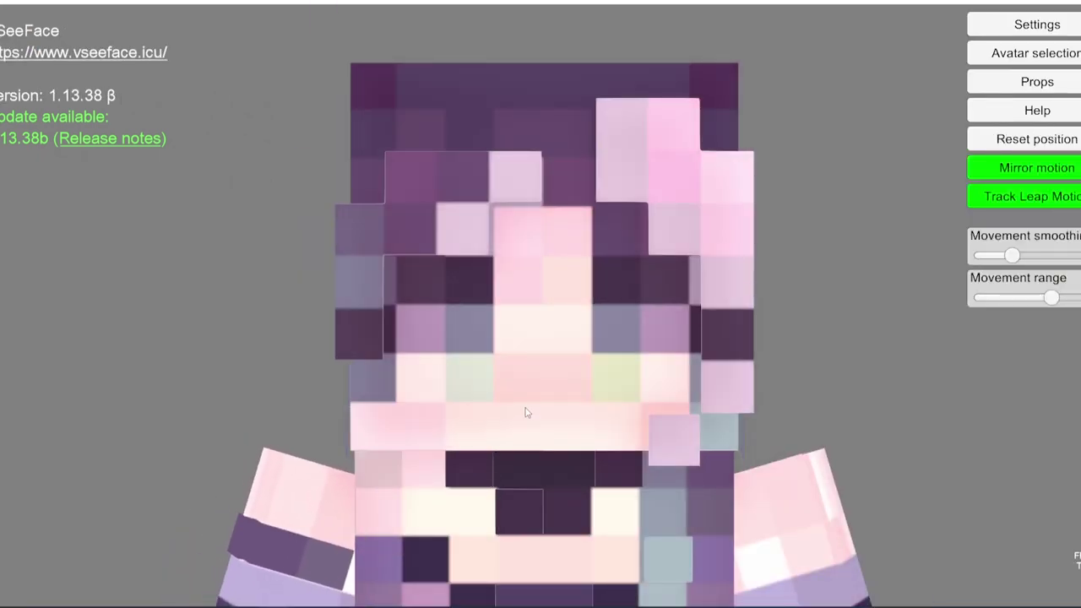
pyautogui.scroll(-8, 526, 412)
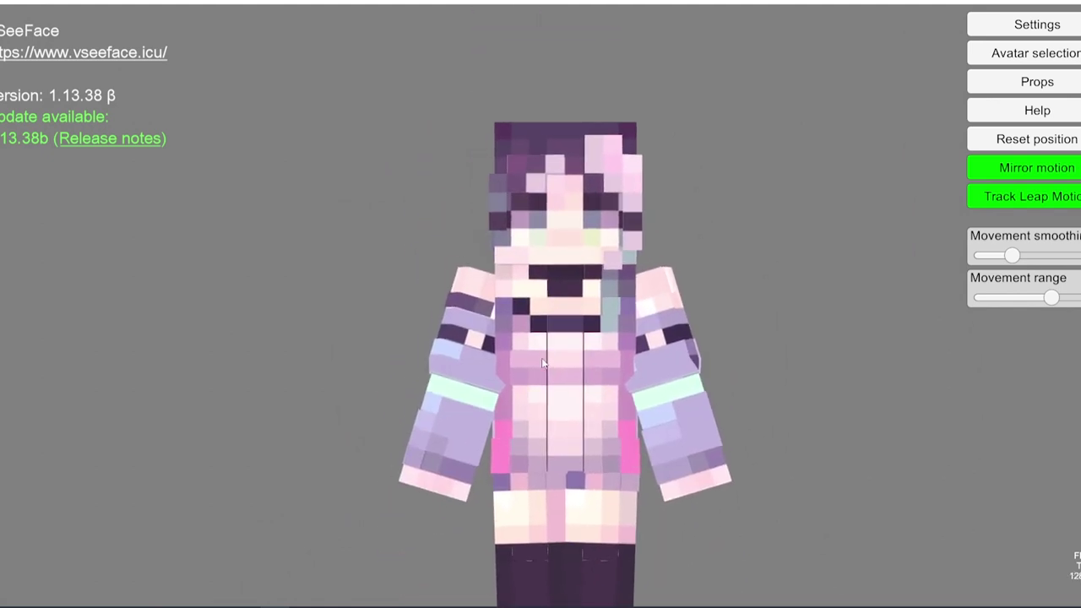